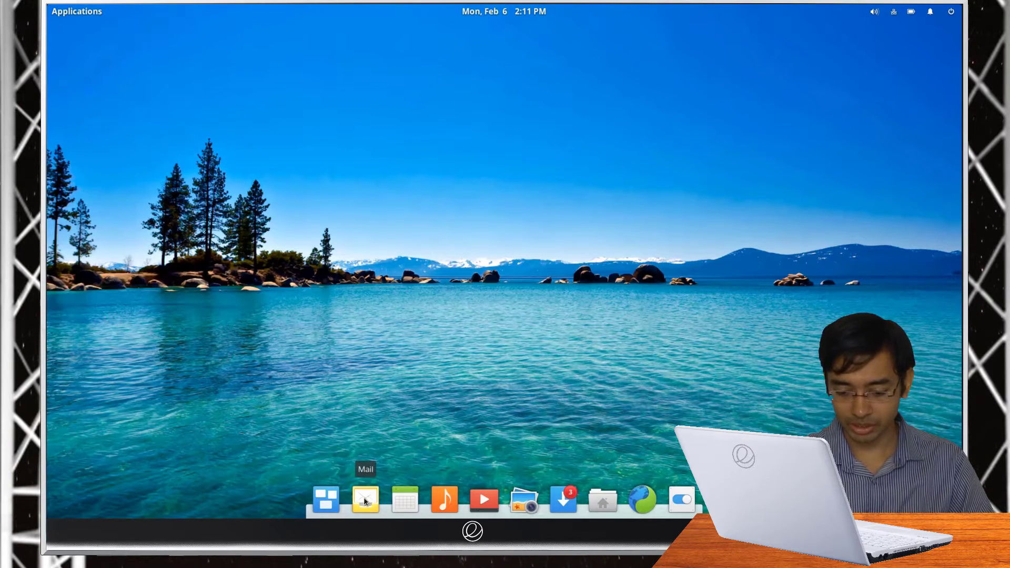
# Move the Mail launcher in the dock so it sits between Music and Videos
pyautogui.moveTo(364, 500); pyautogui.dragTo(435, 503)
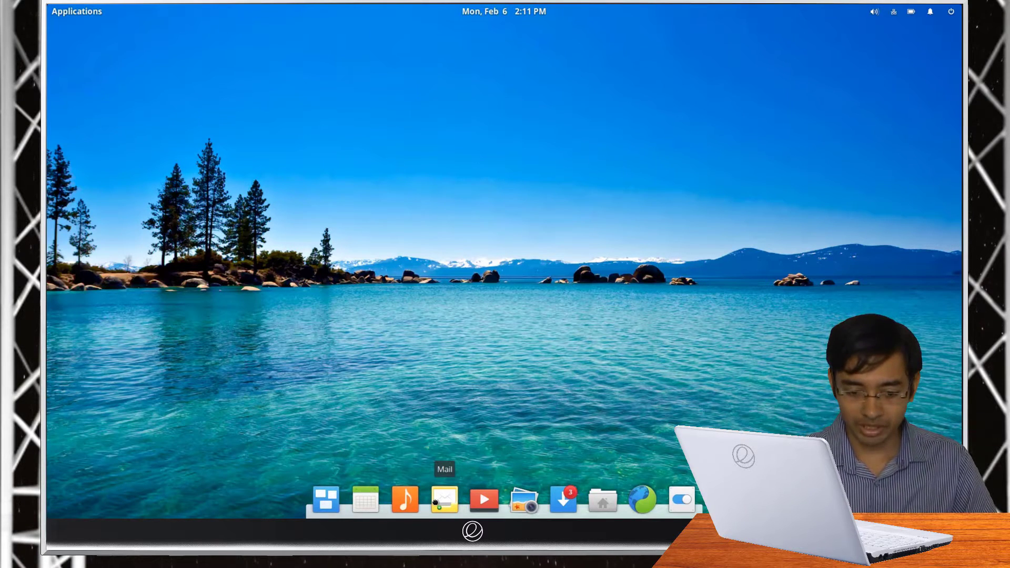
# Add the Calculator launcher to the dock between Music and Mail, and remove it again
pyautogui.moveTo(131, 345); pyautogui.dragTo(419, 497)
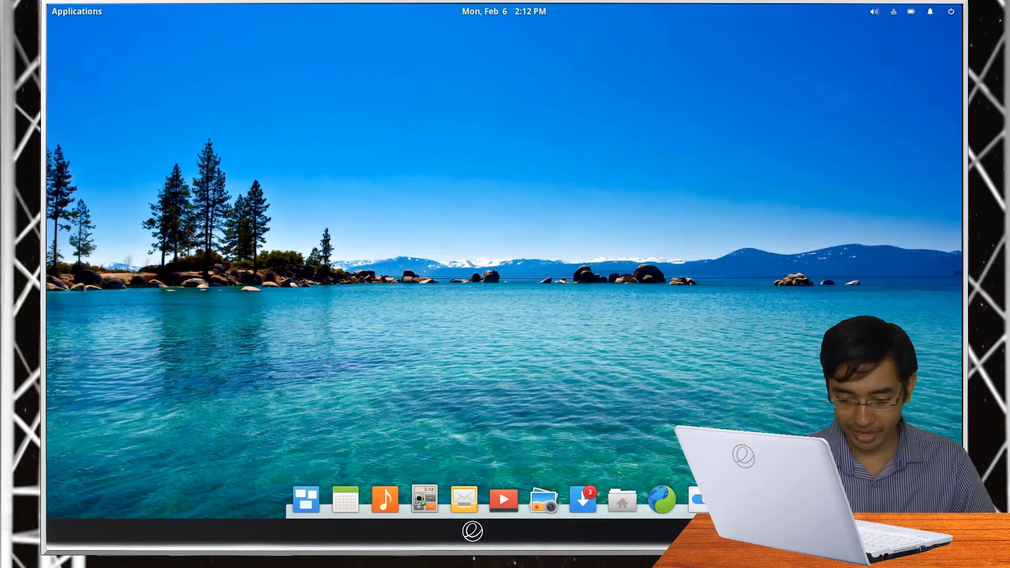
pyautogui.moveTo(419, 497); pyautogui.dragTo(420, 457)
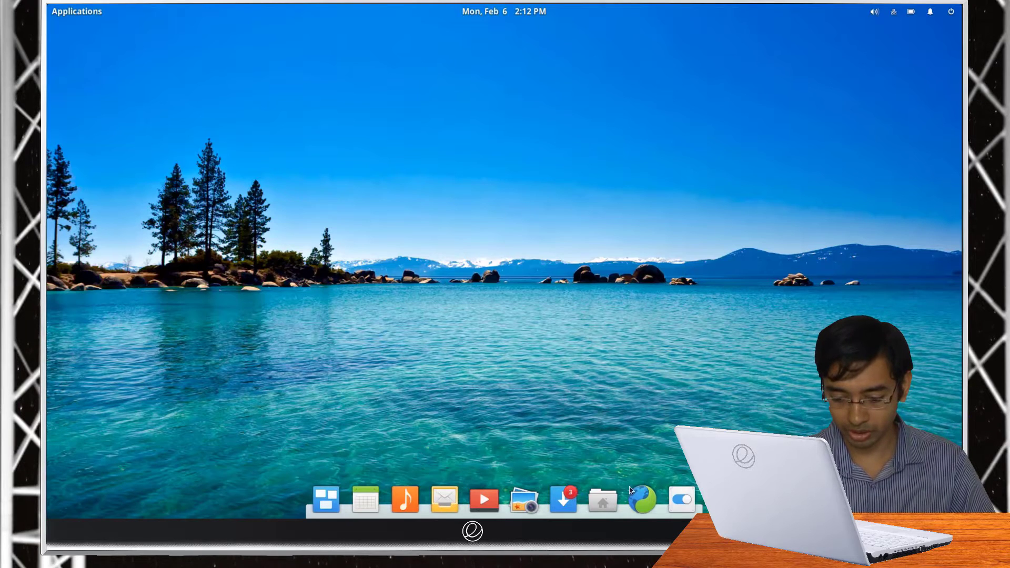
# Open the Files app and check the dock shortcut actions offered for Files and Epiphany
pyautogui.click(605, 496)
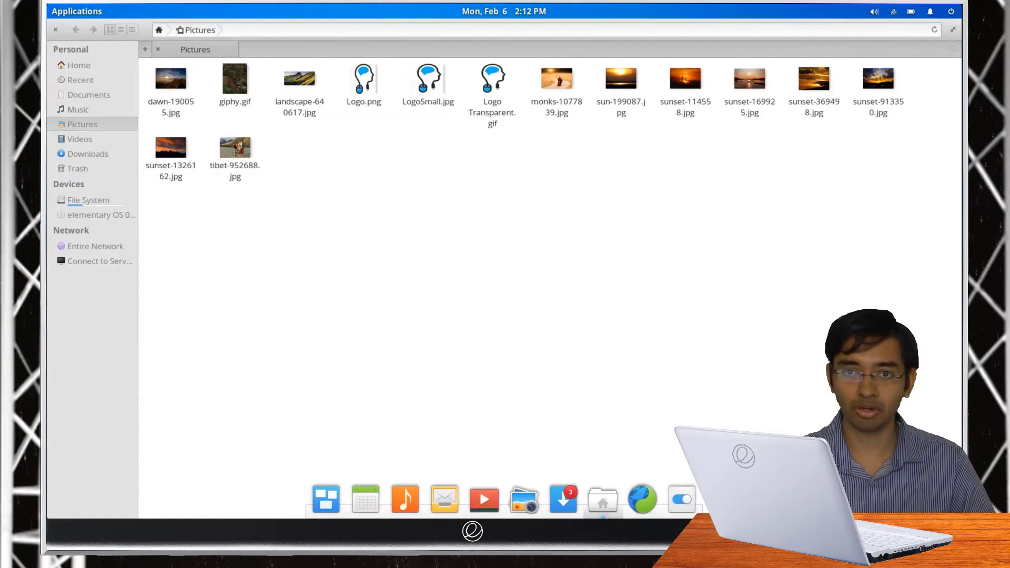
pyautogui.rightClick(603, 499)
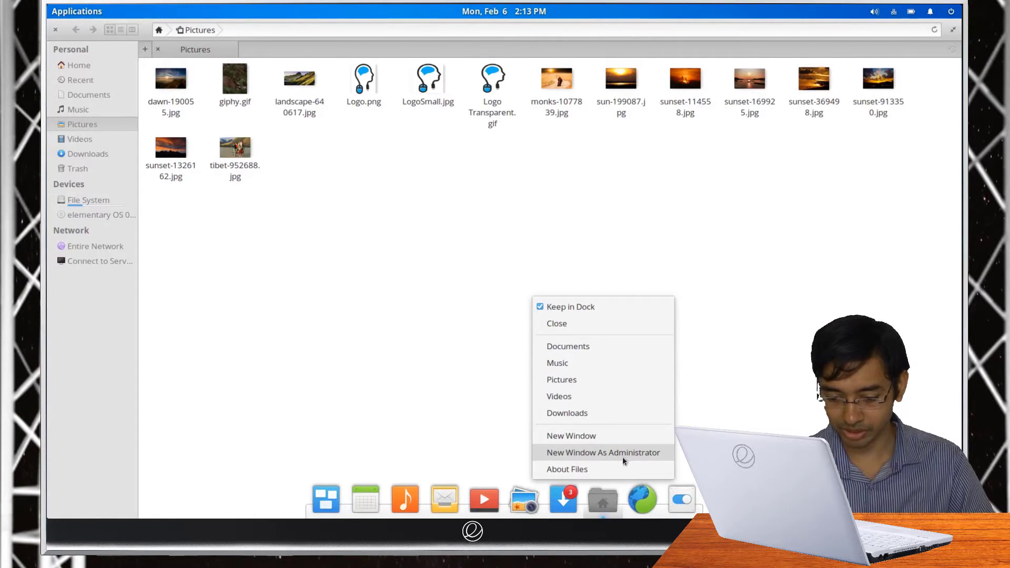
pyautogui.click(637, 505)
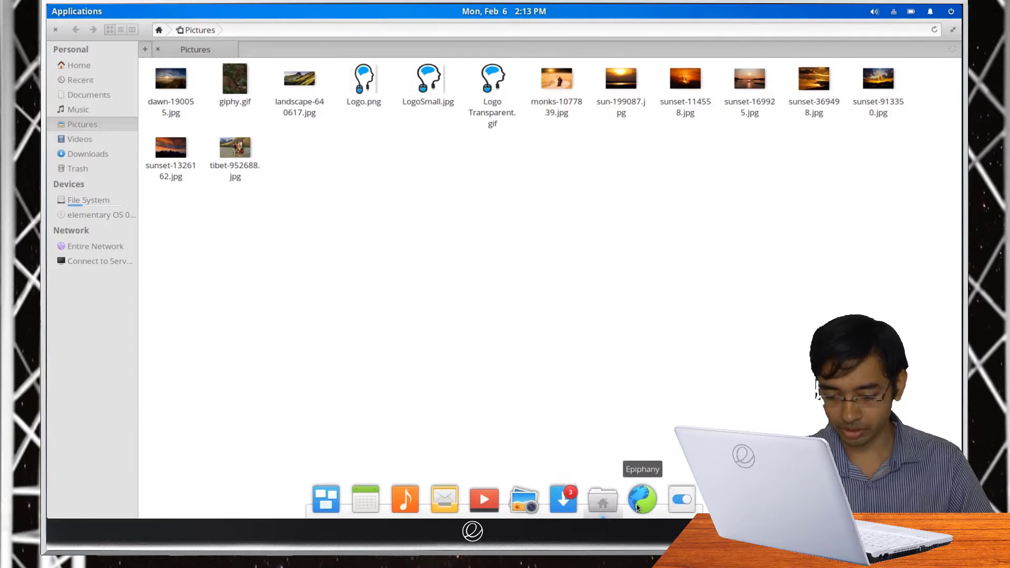
pyautogui.rightClick(638, 506)
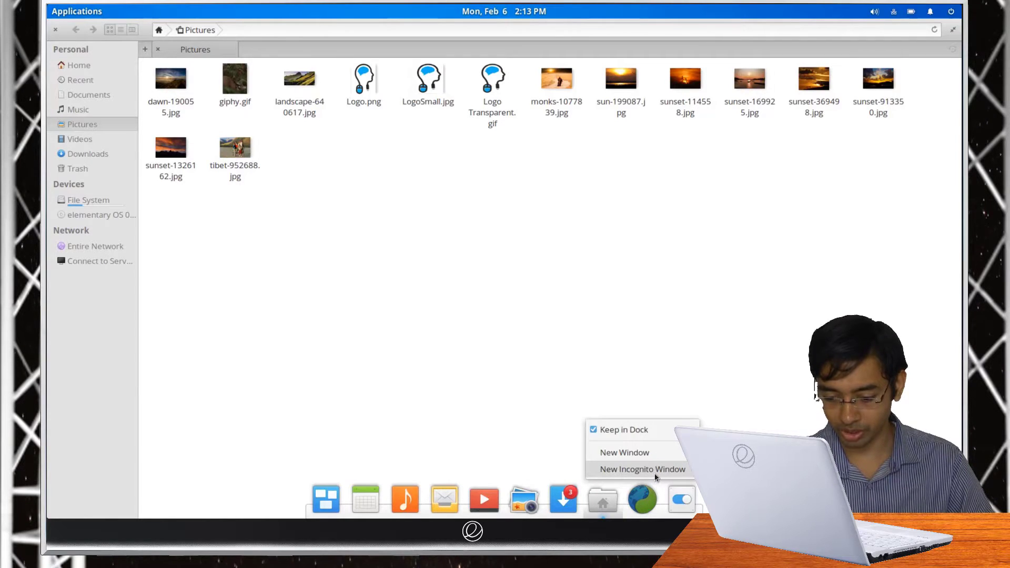
pyautogui.click(681, 271)
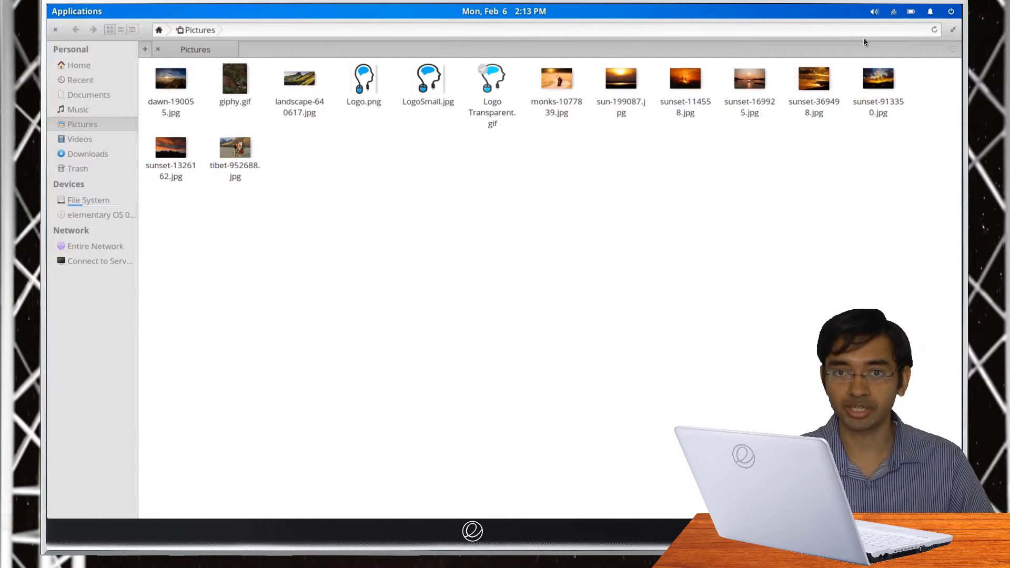
# Restore the maximized Files window, resize it to a smaller size, and place it near the middle of the desktop
pyautogui.click(952, 29)
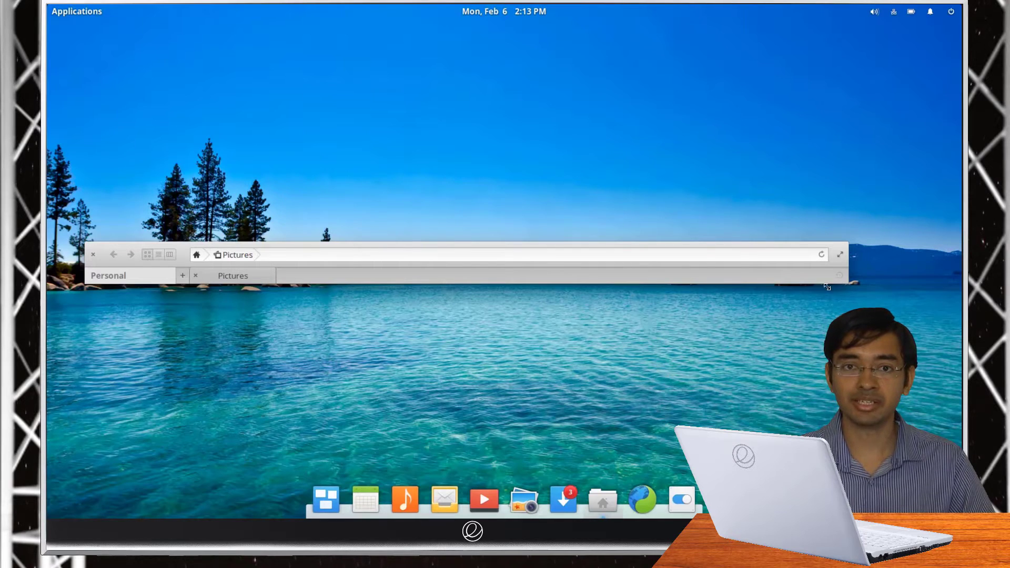
pyautogui.moveTo(848, 283); pyautogui.dragTo(484, 513)
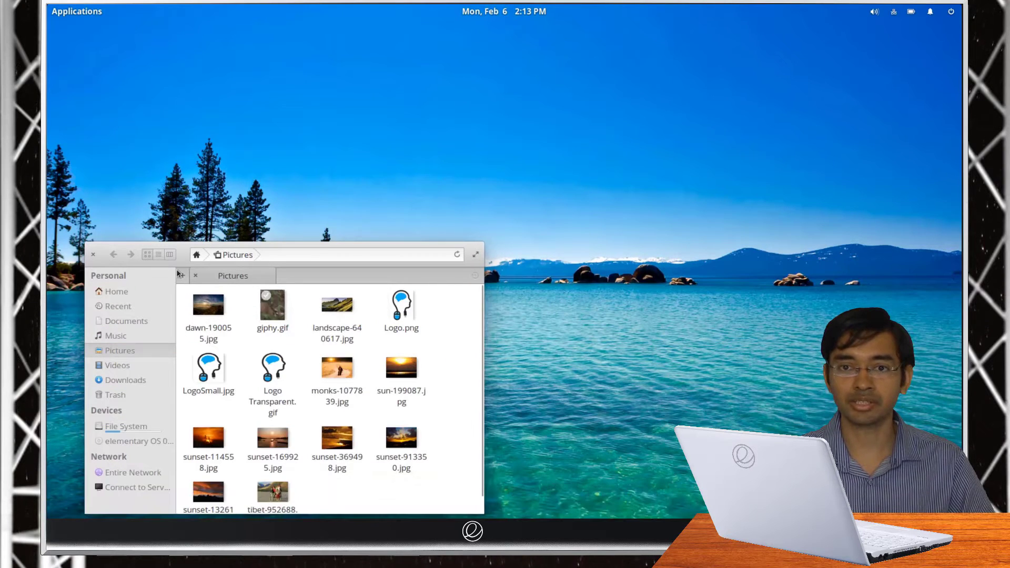
pyautogui.moveTo(136, 248); pyautogui.dragTo(323, 177)
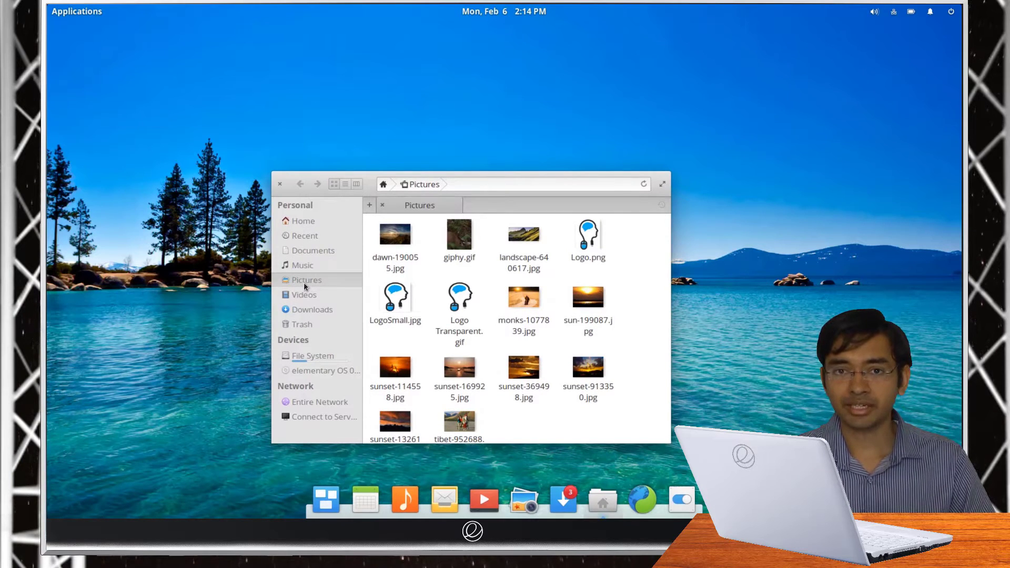
# Try to add the Pictures folder to the dock, and close the Files window
pyautogui.moveTo(304, 281); pyautogui.dragTo(426, 508)
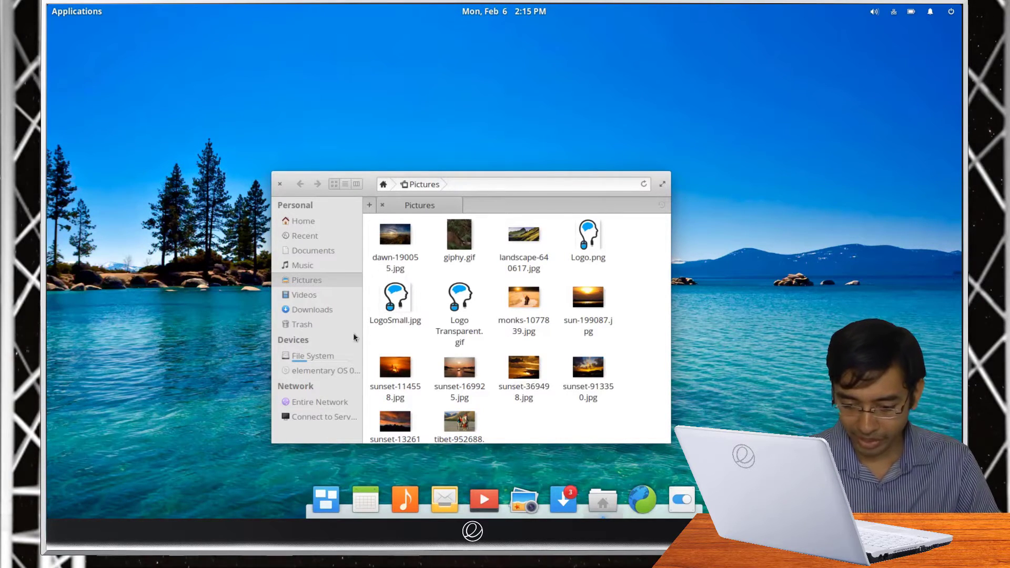
pyautogui.click(280, 184)
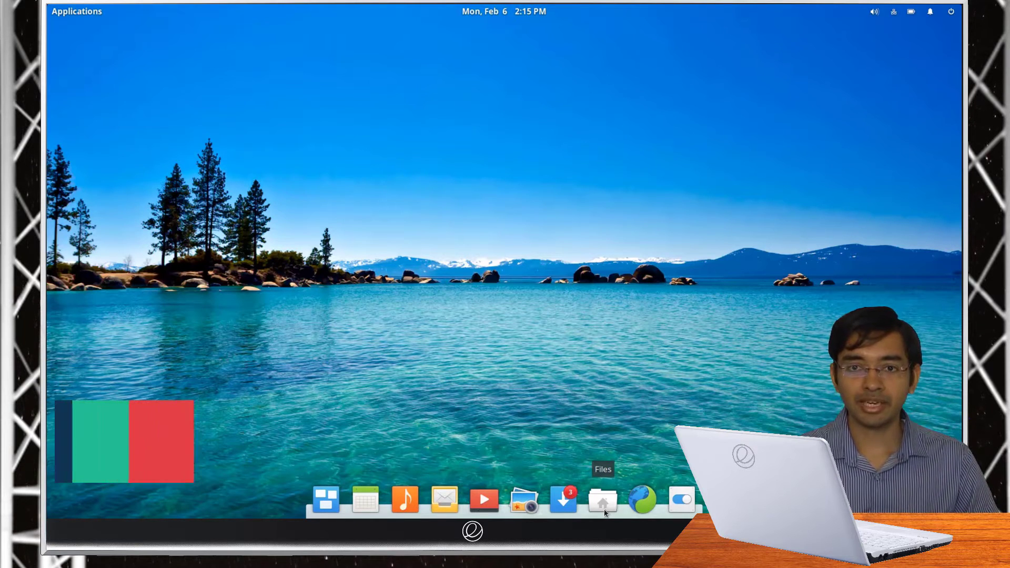
# Open the applications launcher and look through the apps in the Graphics and Accessories categories
pyautogui.click(84, 14)
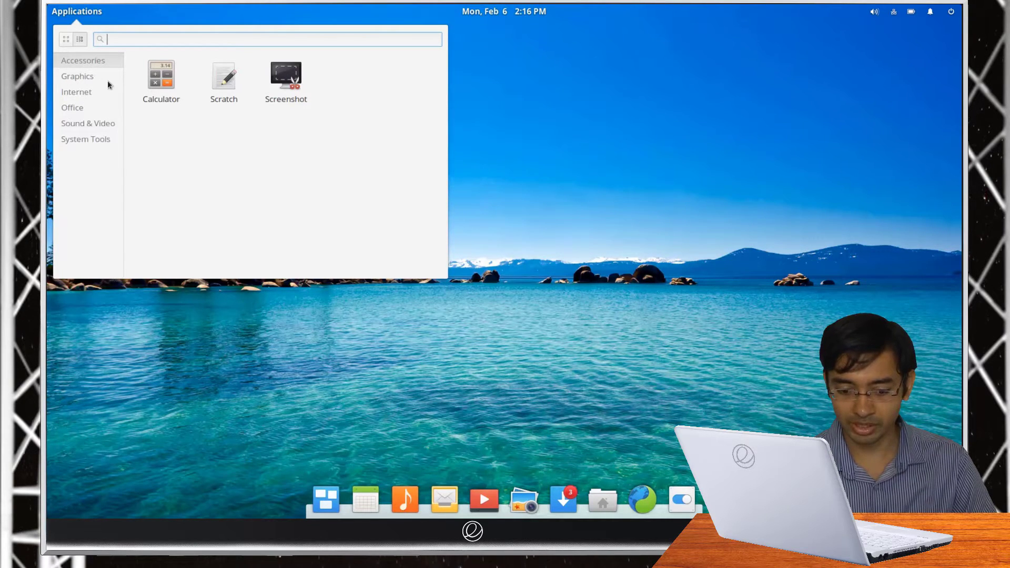
pyautogui.click(89, 79)
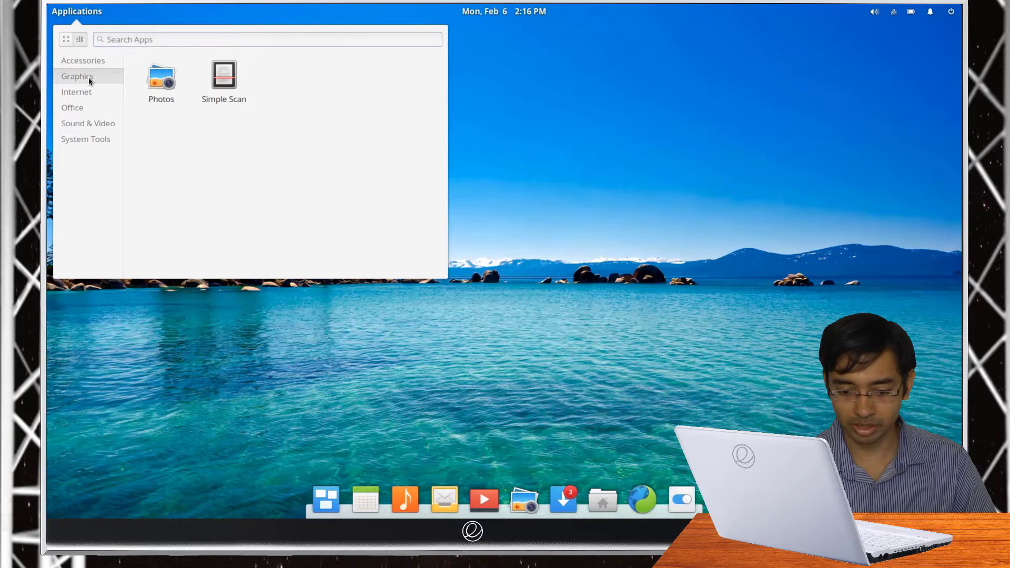
pyautogui.click(87, 61)
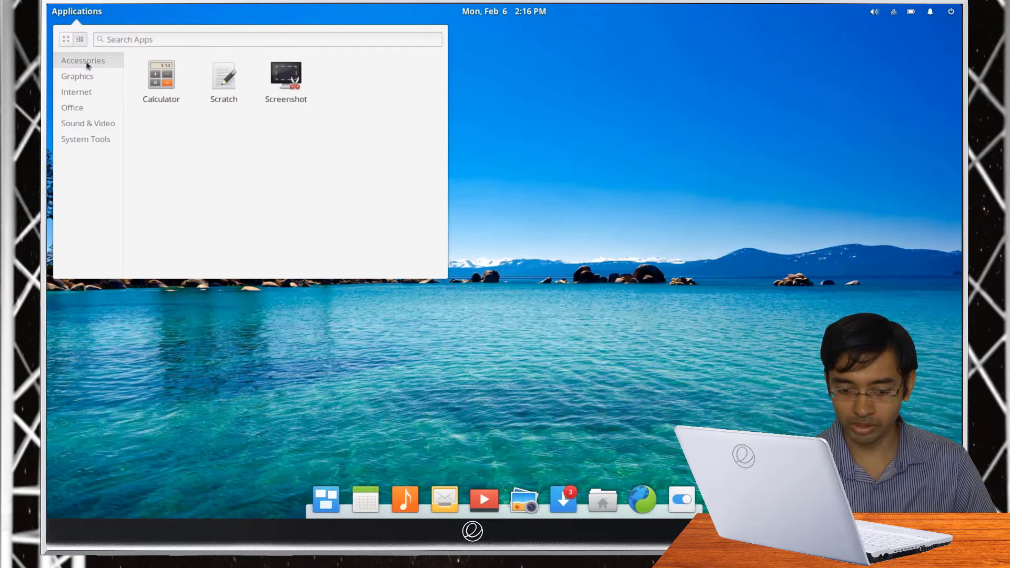
# Switch the applications launcher to the grid view and browse through both pages of apps
pyautogui.click(65, 42)
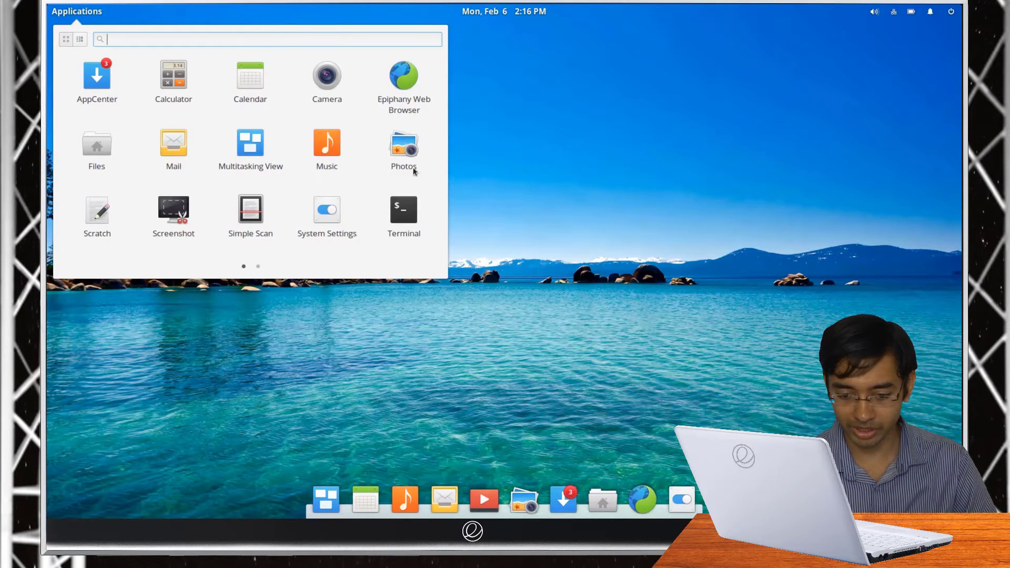
pyautogui.click(258, 266)
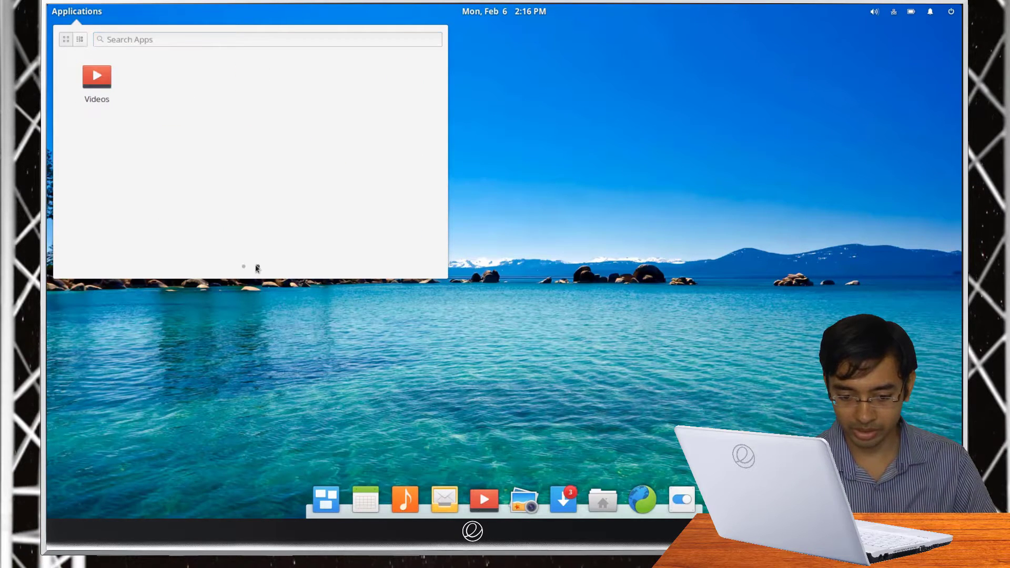
pyautogui.click(244, 266)
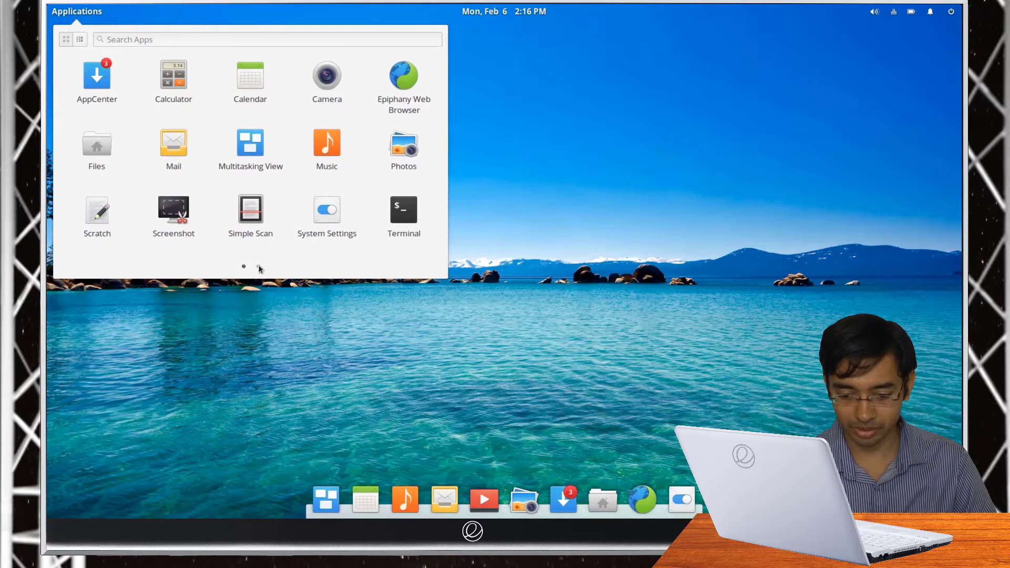
pyautogui.click(258, 267)
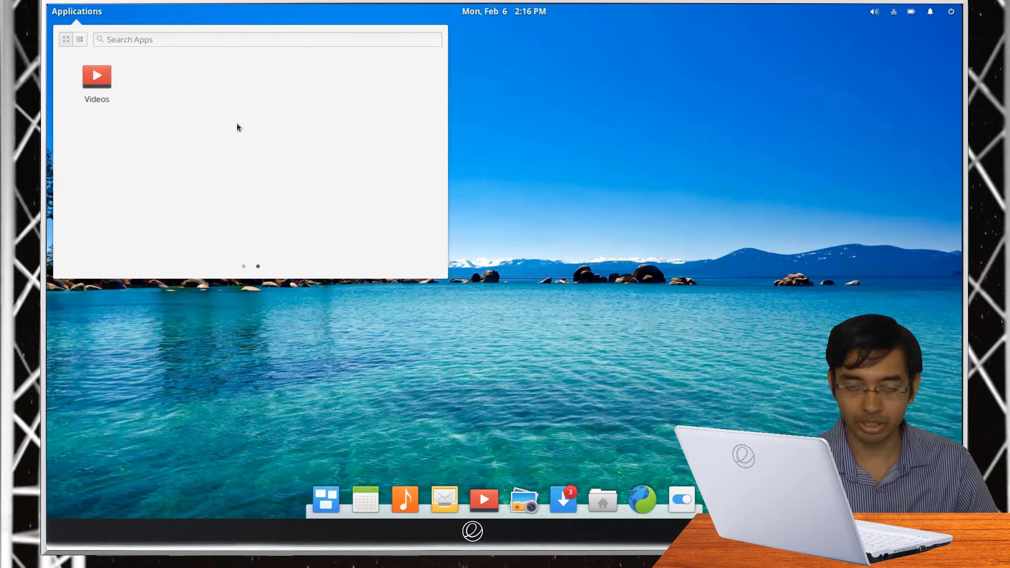
# Search the applications launcher for "mail", closing and reopening the launcher along the way
pyautogui.write('mail')
pyautogui.press('super+space')
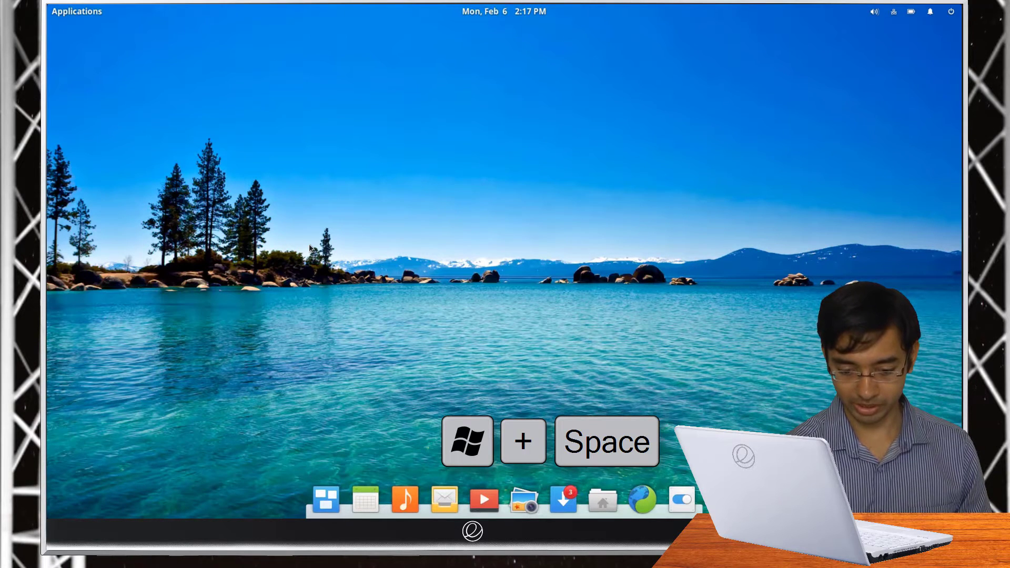
pyautogui.press('super+space')
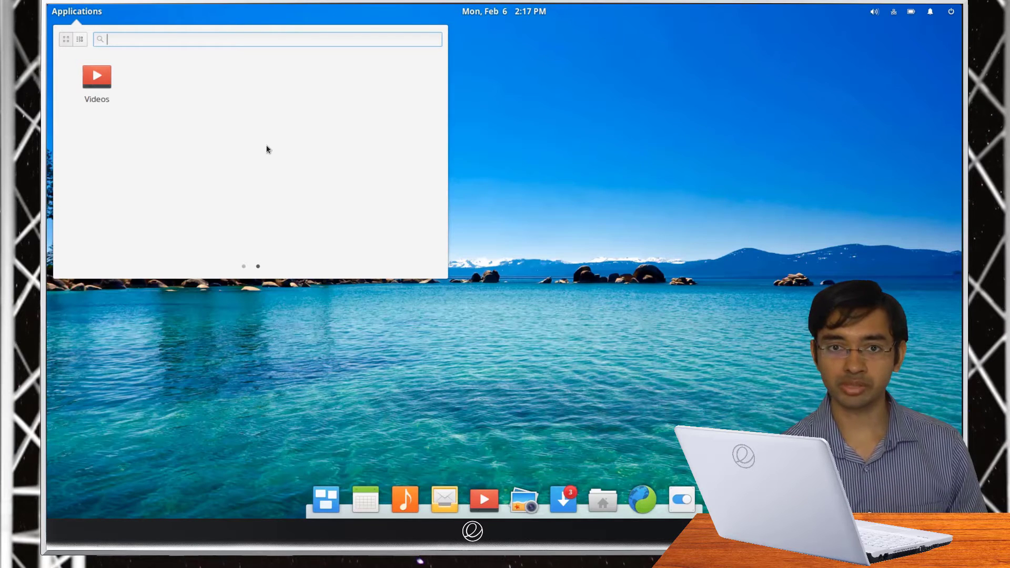
pyautogui.write('m')
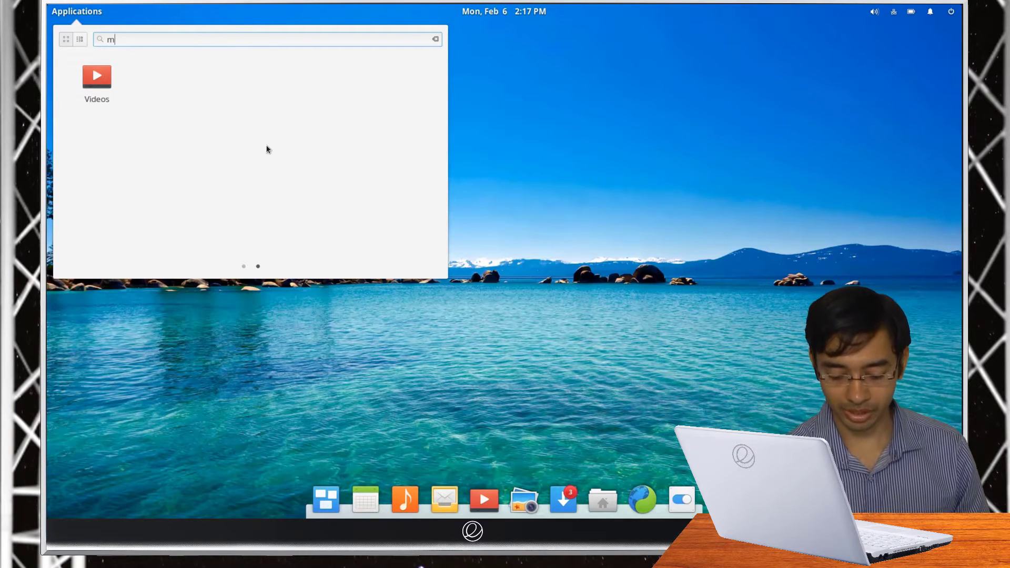
pyautogui.write('ail')
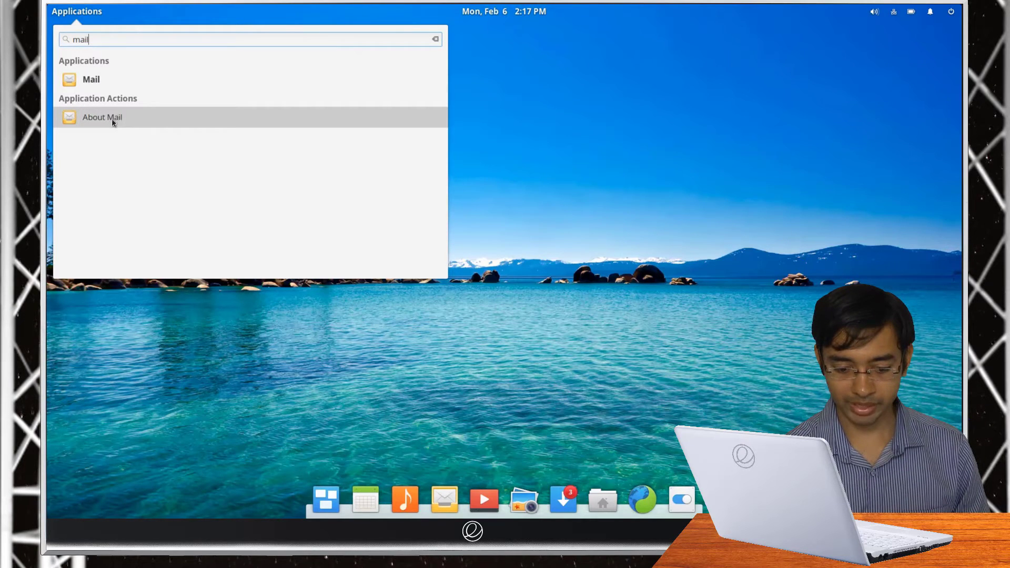
# Calculate 3*4 with the applications launcher's search, and clear the search text
pyautogui.hotkey('ctrl', 'a')
pyautogui.write('3*4')
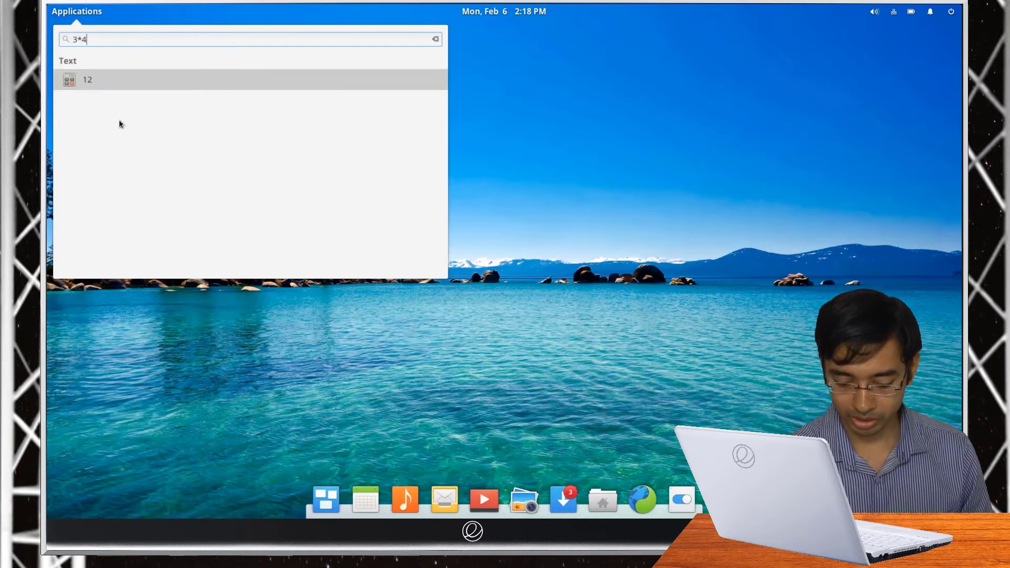
pyautogui.hotkey('ctrl', 'a')
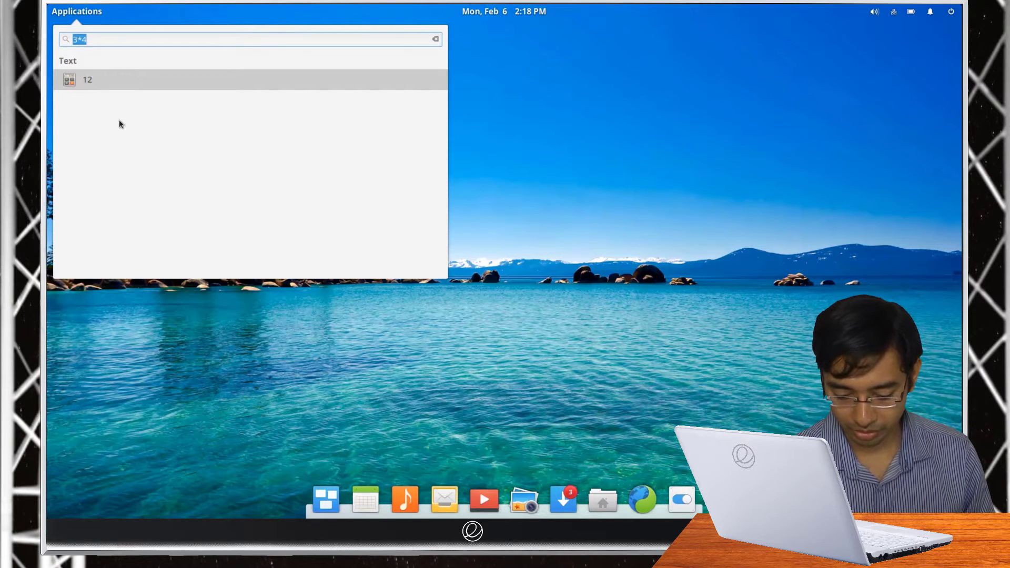
pyautogui.press('BackSpace')
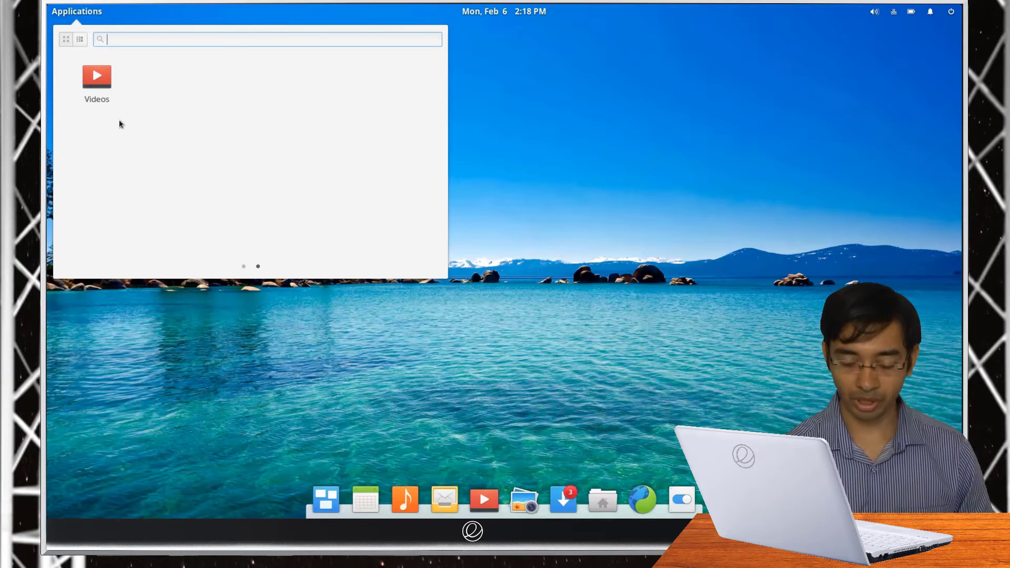
pyautogui.write('ww')
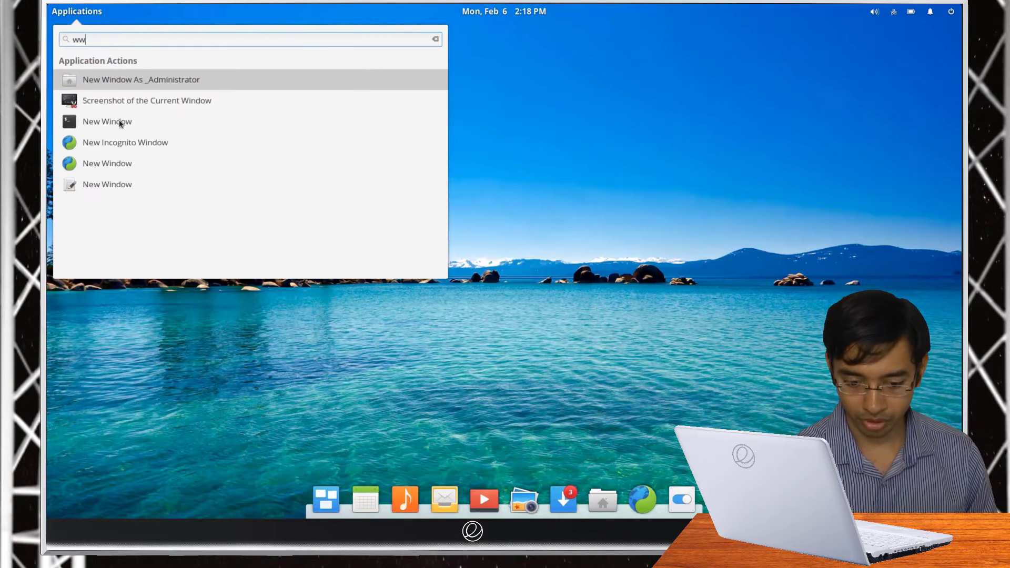
pyautogui.write('w.')
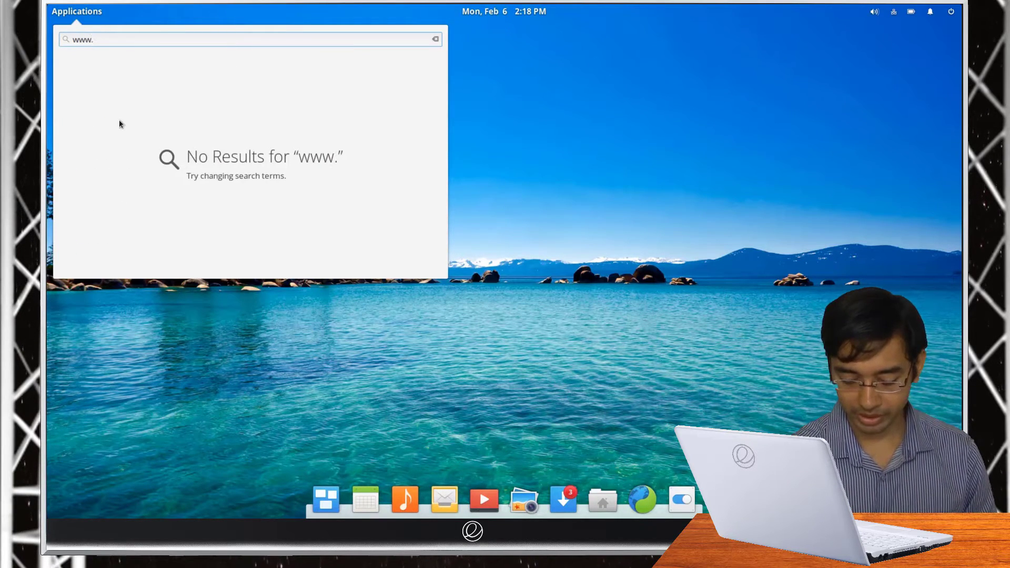
pyautogui.write('goog')
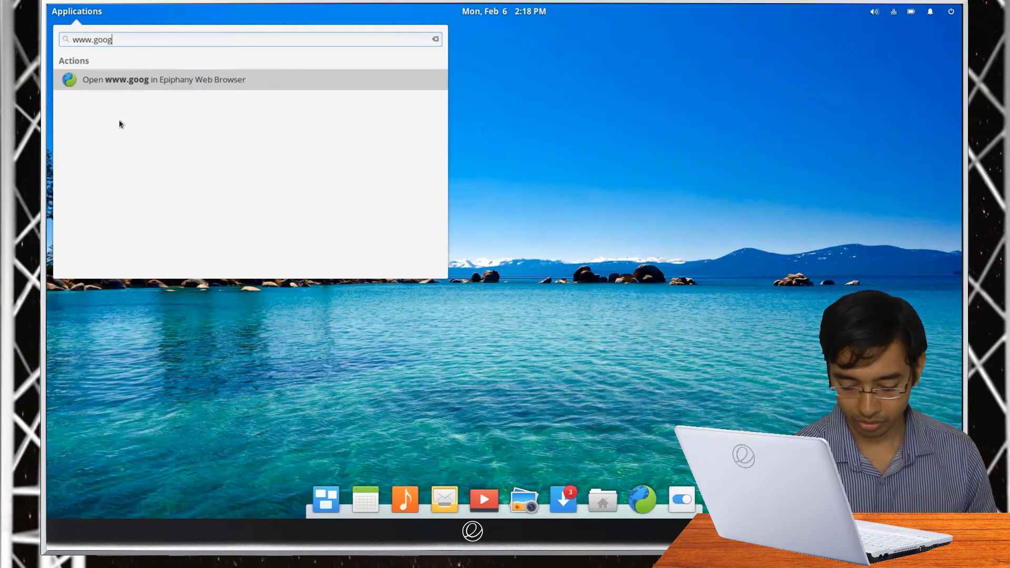
pyautogui.write('le.co')
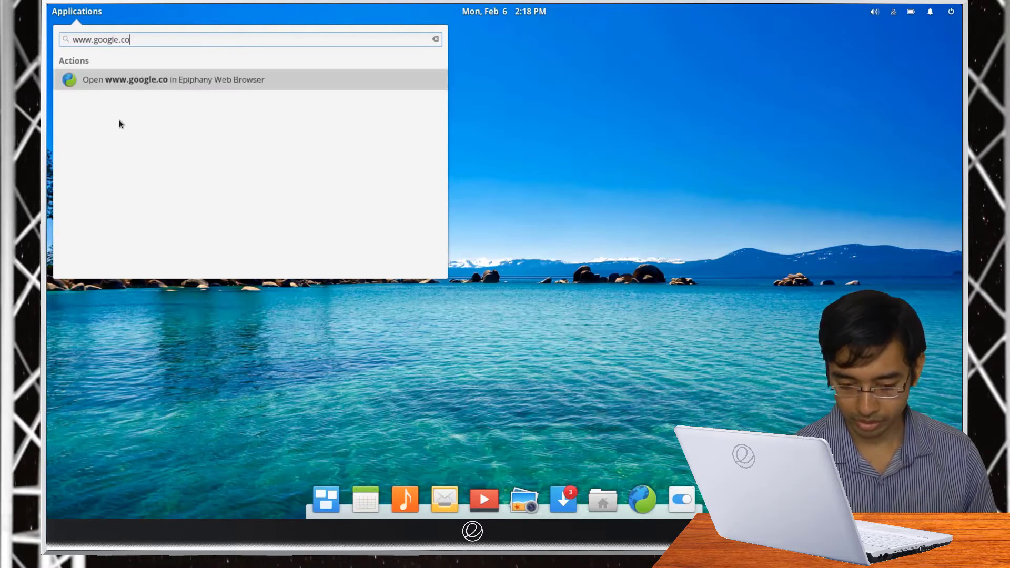
pyautogui.press('Return')
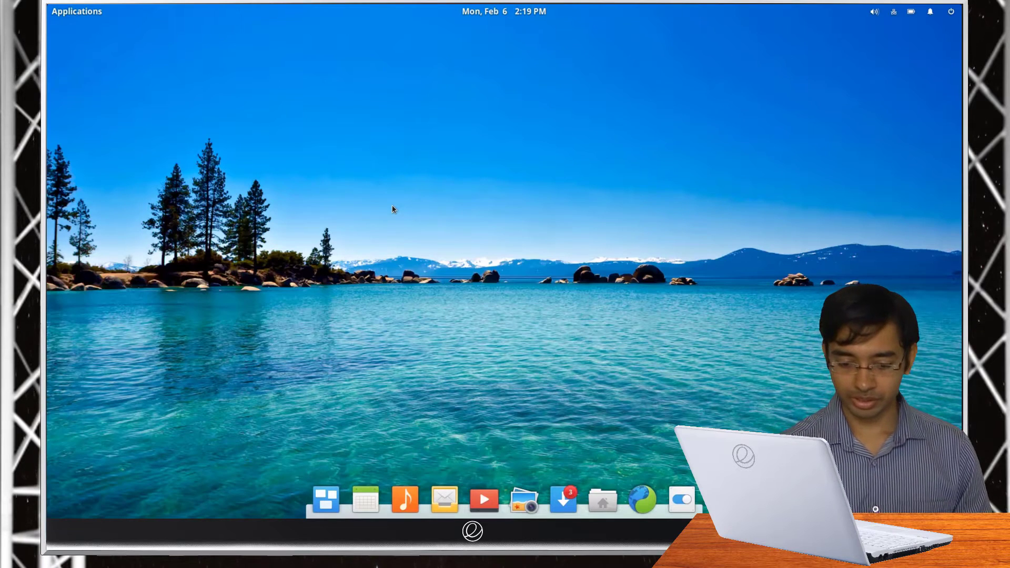
# Search the applications launcher for "guest", and close the launcher
pyautogui.click(74, 11)
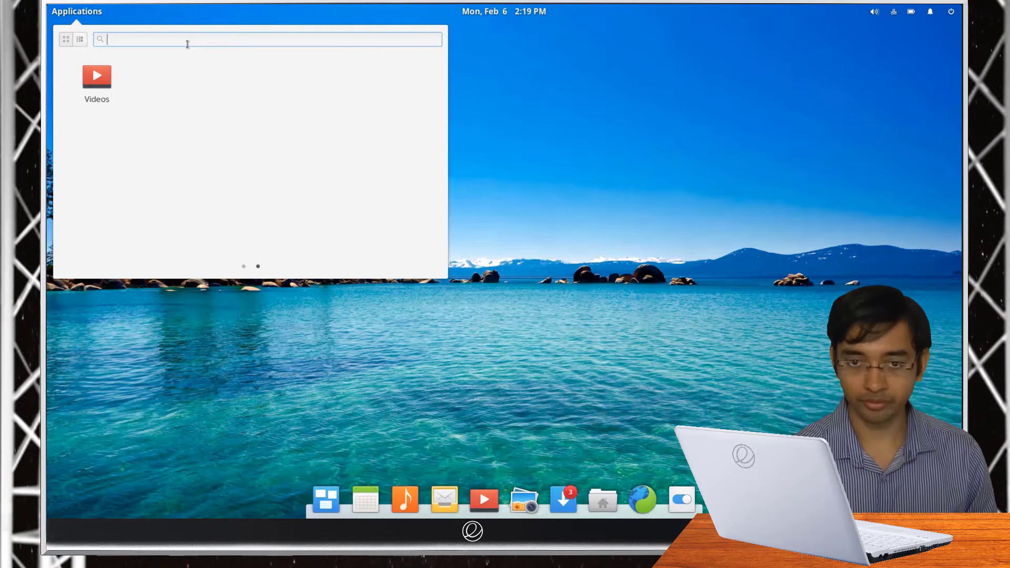
pyautogui.write('guest')
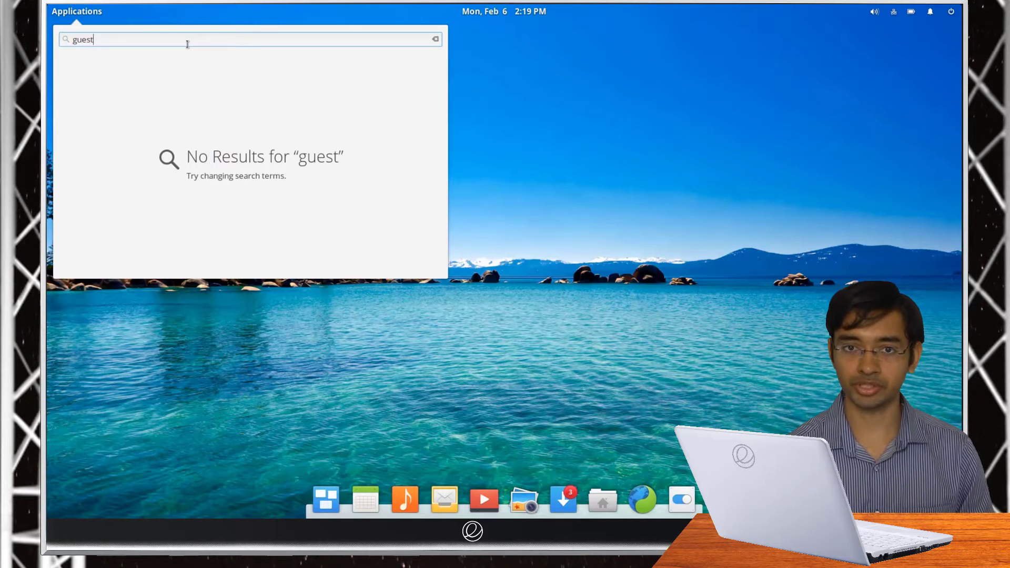
pyautogui.click(617, 88)
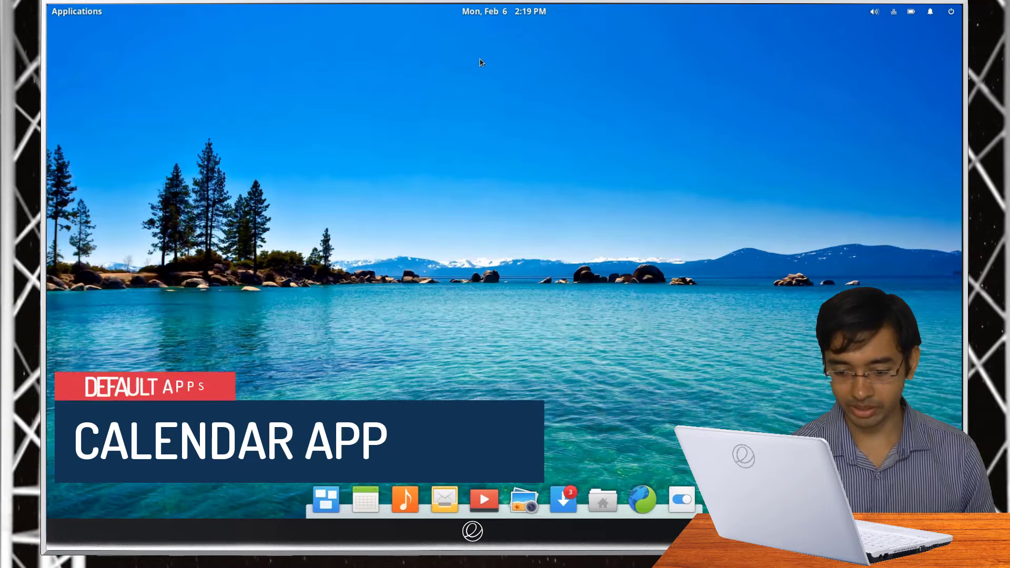
# Open the Calendar app from March 9, 2017 in the panel's date calendar, and browse its month view to August 2017
pyautogui.click(501, 16)
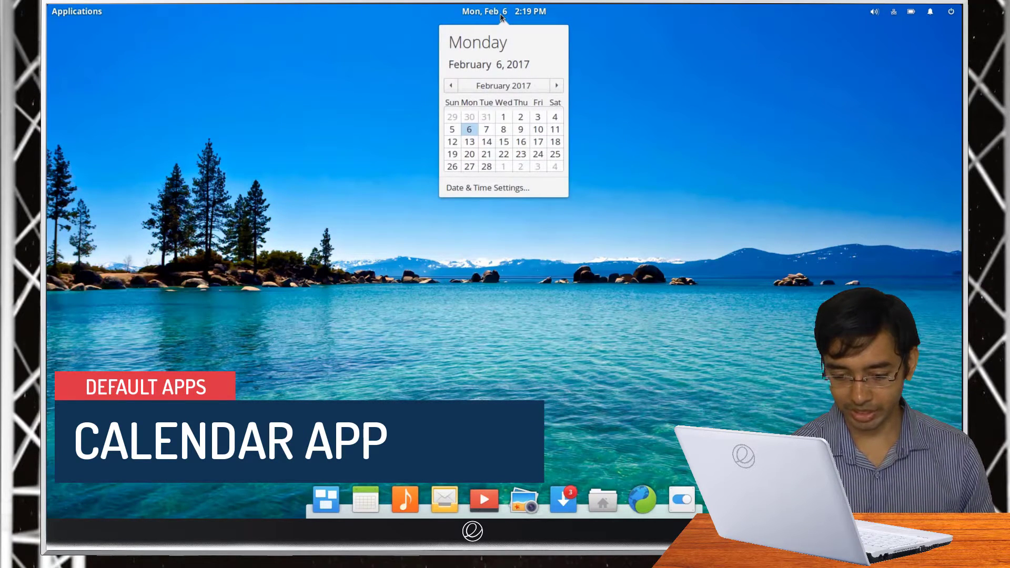
pyautogui.click(558, 87)
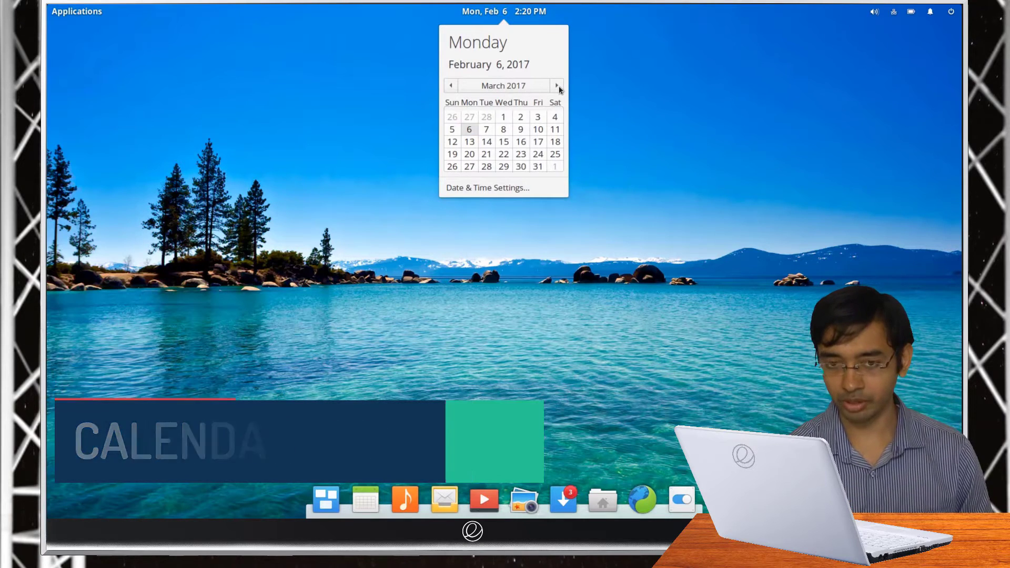
pyautogui.doubleClick(521, 130)
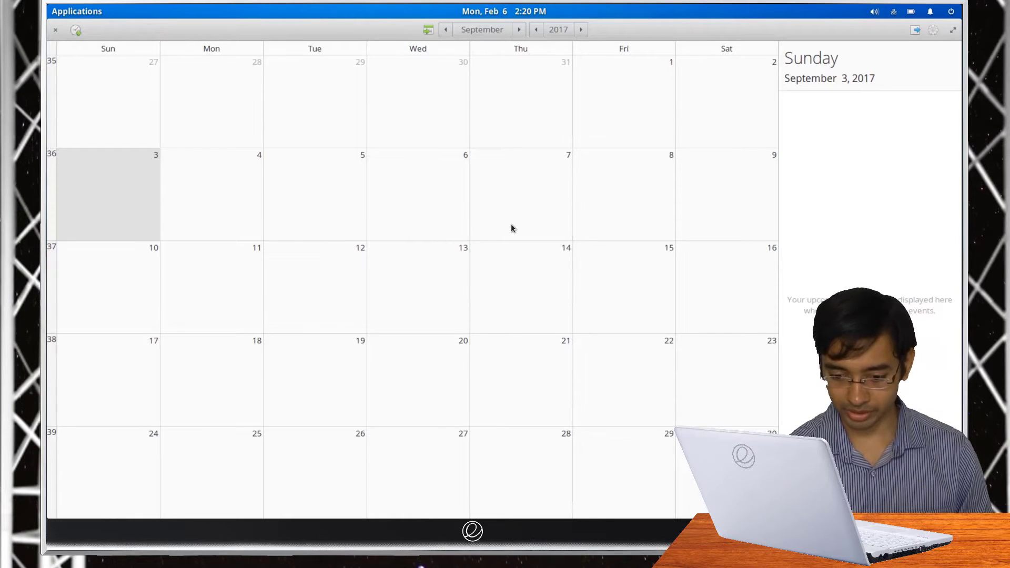
pyautogui.click(504, 11)
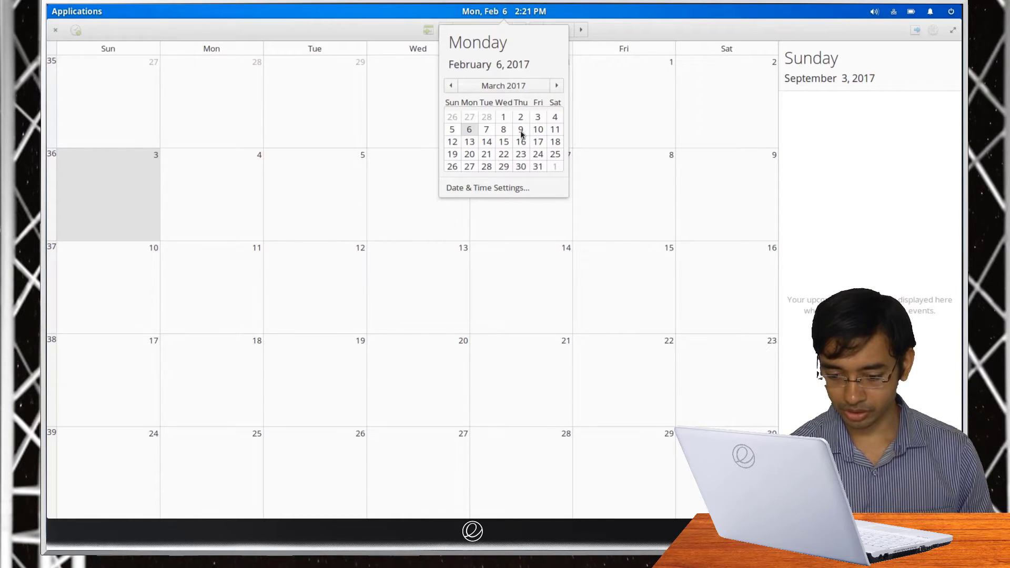
pyautogui.click(520, 131)
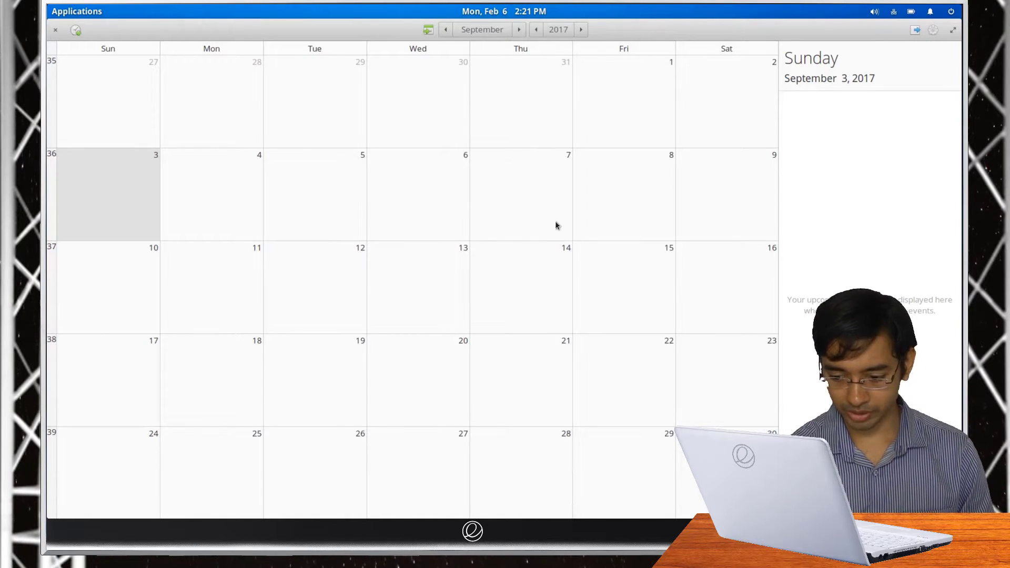
pyautogui.scroll(1, 219, 236)
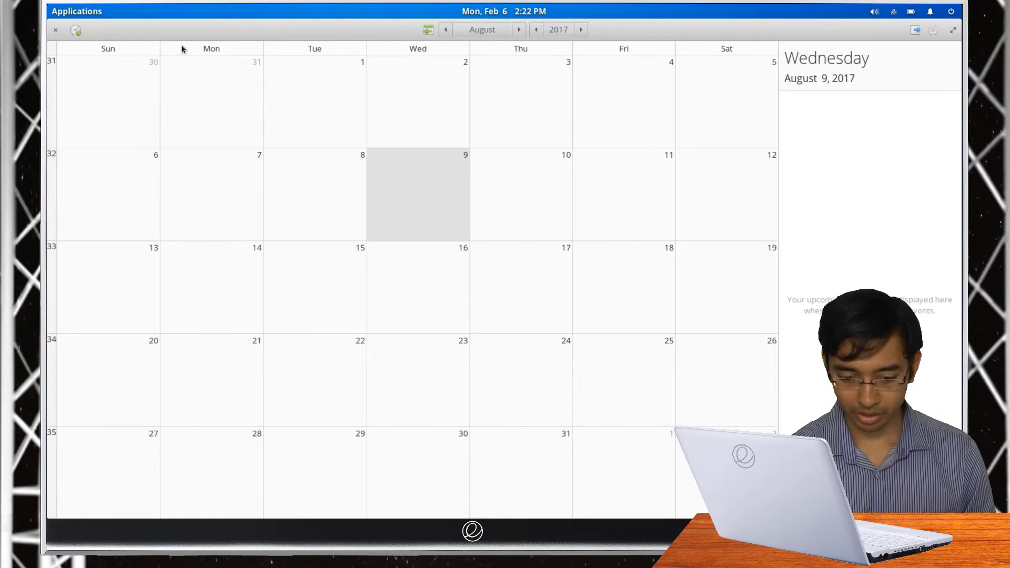
# Create an all-day calendar event titled "Metting" on February 7, 2017
pyautogui.click(76, 31)
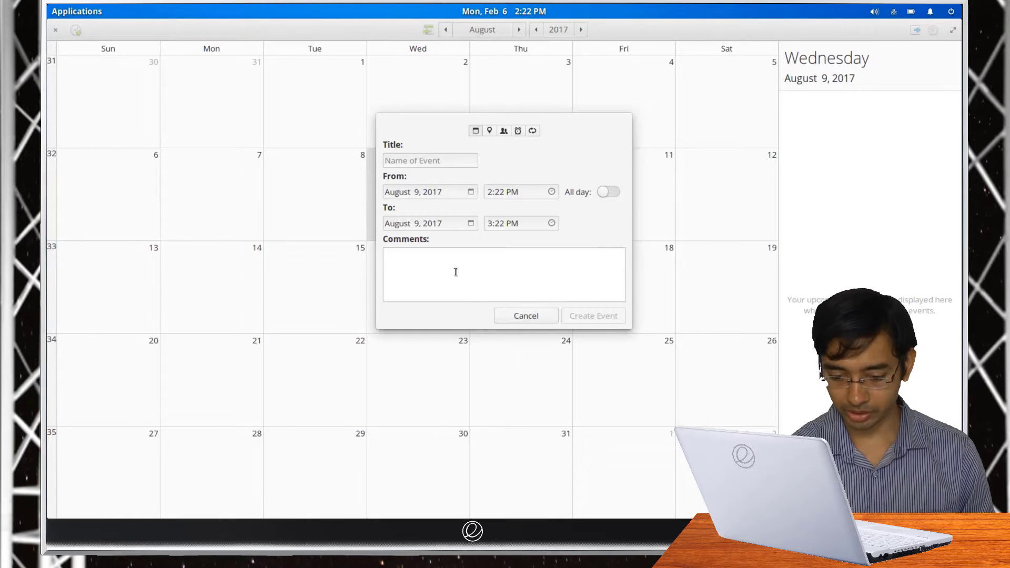
pyautogui.click(457, 162)
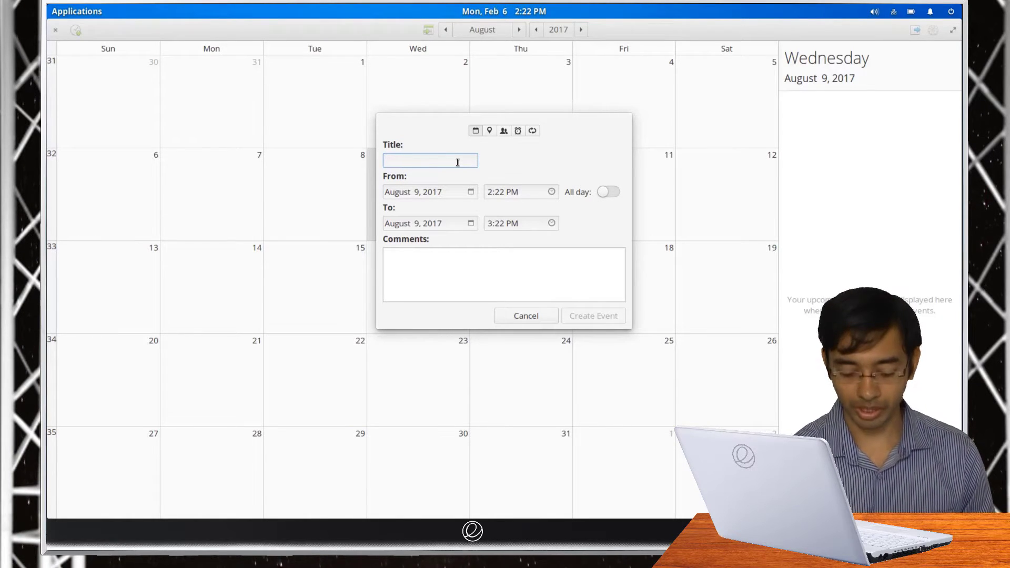
pyautogui.write('Meeting with amber tomor')
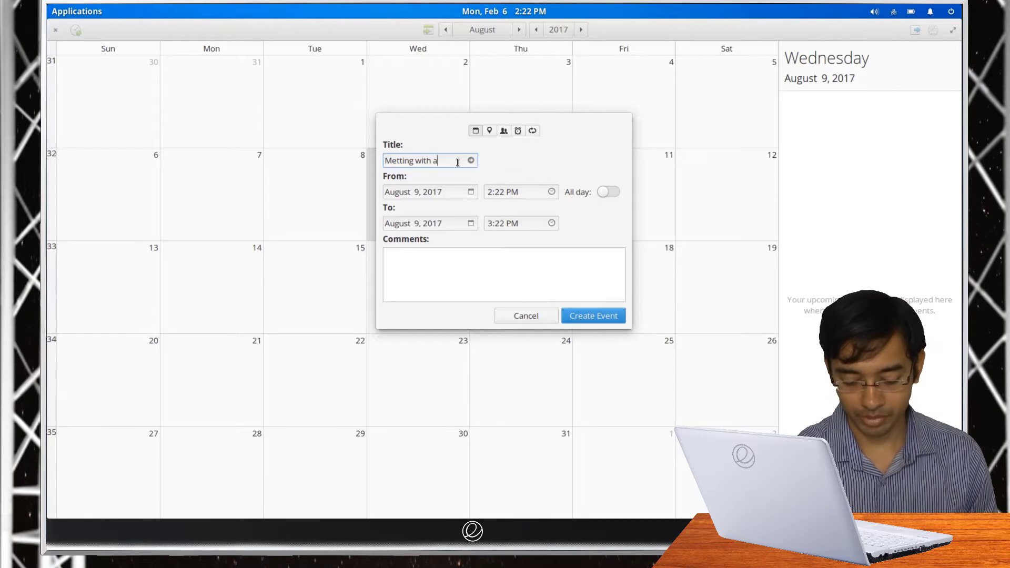
pyautogui.write('row')
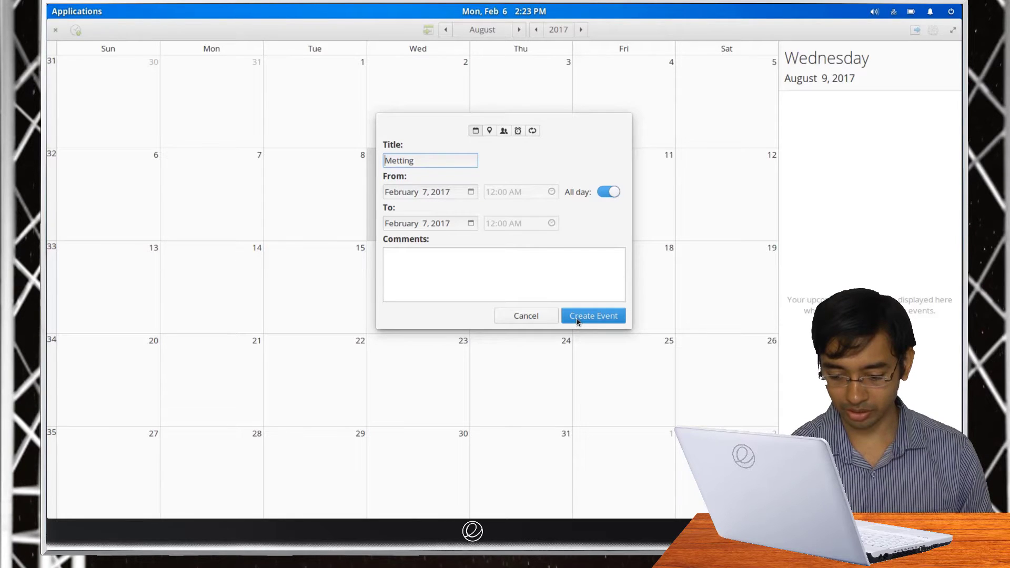
pyautogui.click(577, 316)
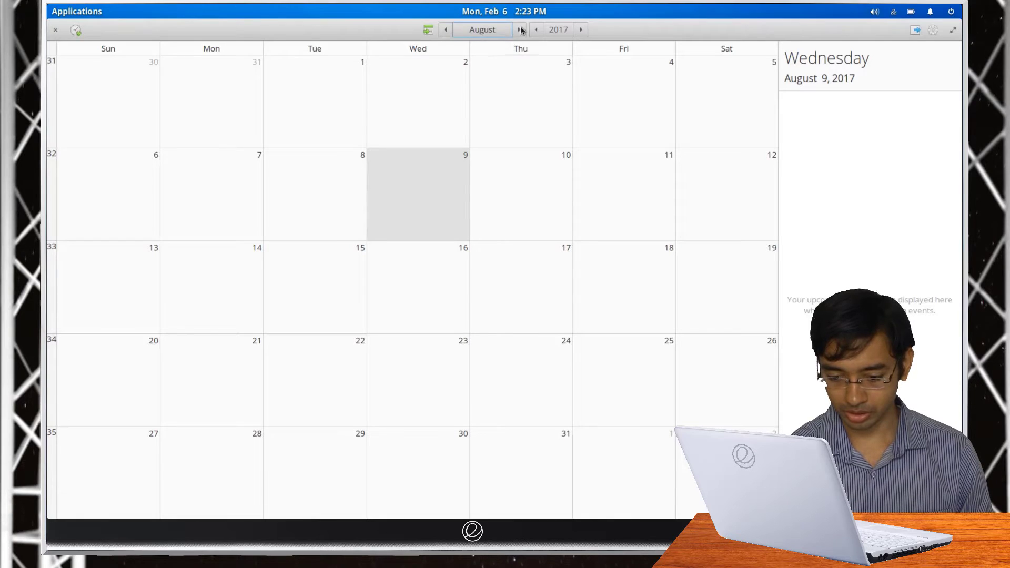
# Browse the calendar back to February 2017, view the events on February 6 and 7, and close Calendar
pyautogui.doubleClick(445, 30)
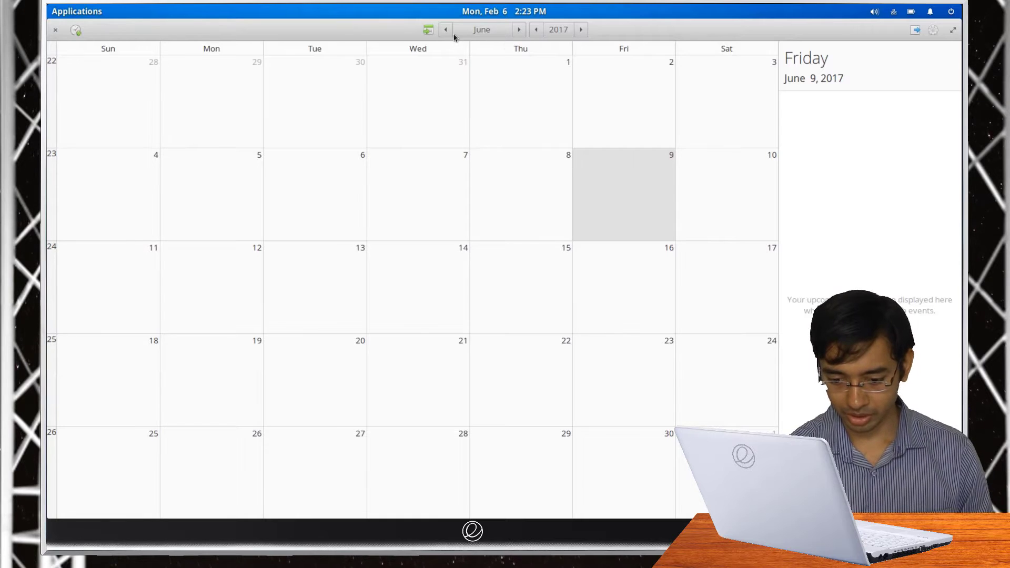
pyautogui.click(447, 32)
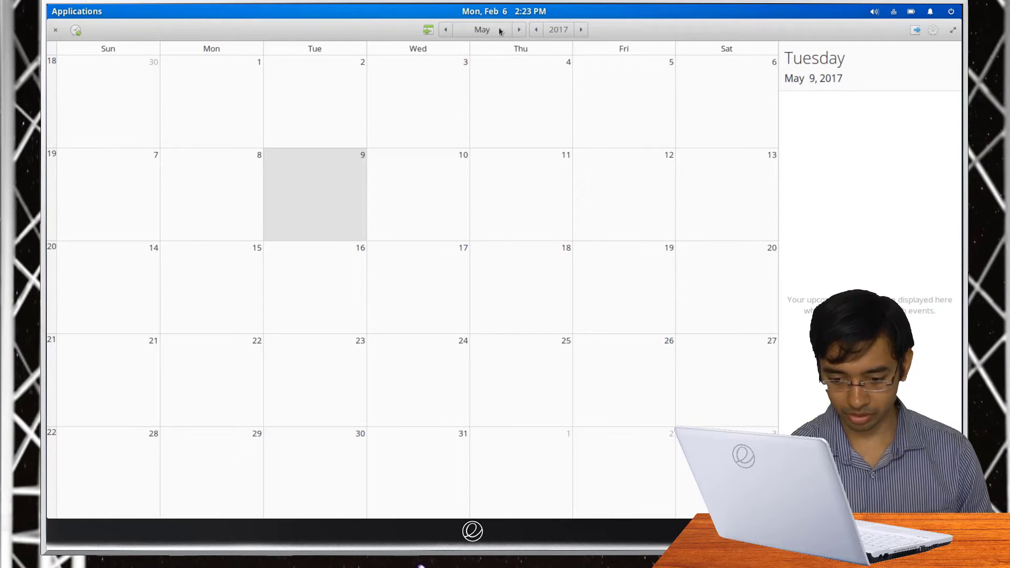
pyautogui.click(445, 30)
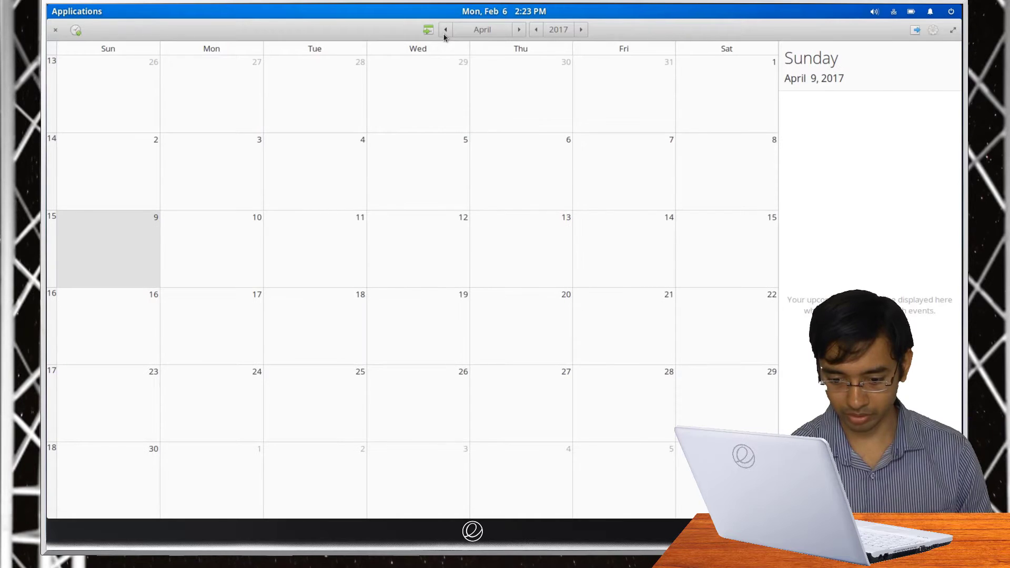
pyautogui.click(444, 30)
pyautogui.click(445, 30)
pyautogui.click(191, 173)
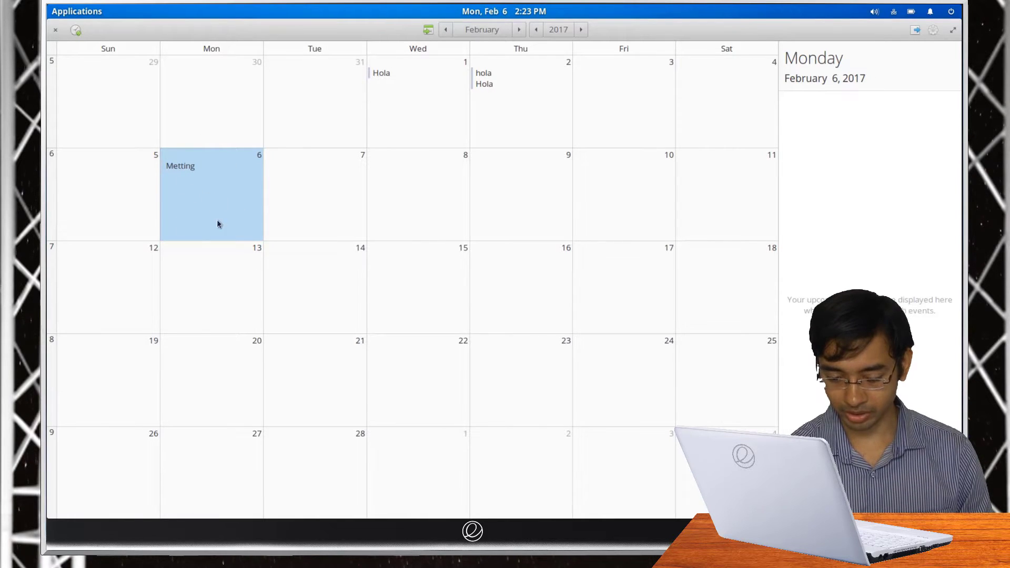
pyautogui.click(339, 188)
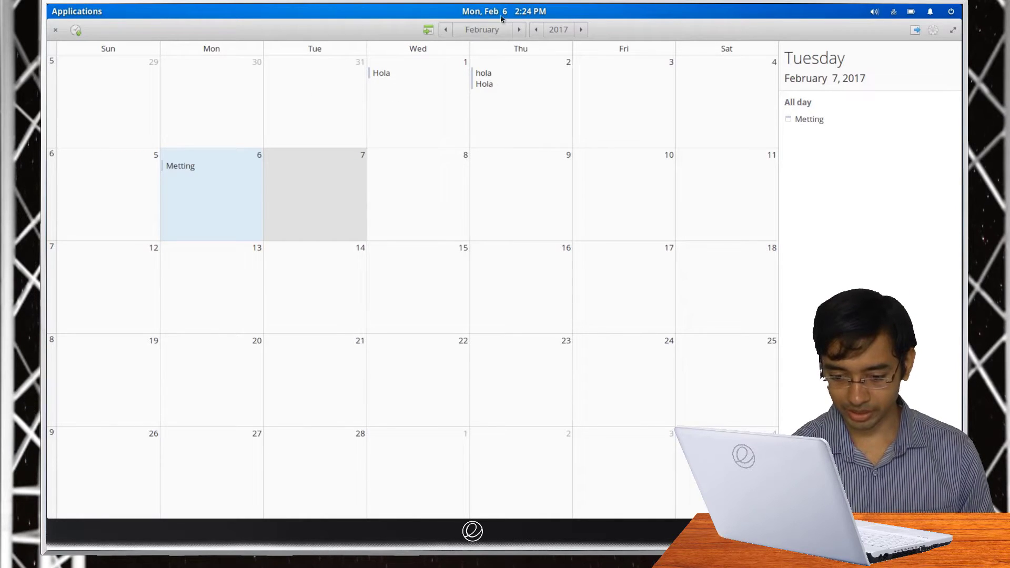
pyautogui.hotkey('ctrl', 'q')
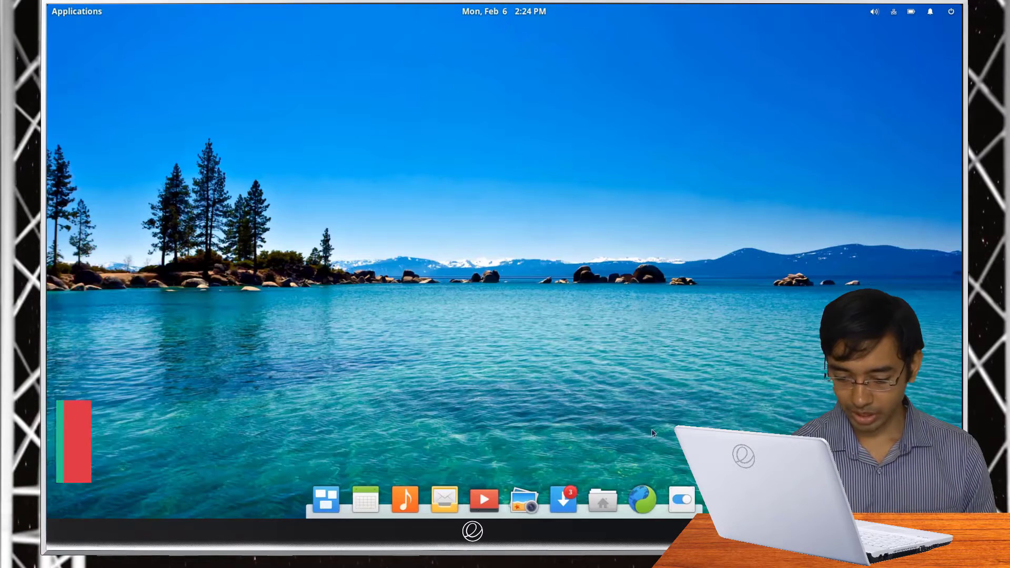
# Open the Pictures folder in Files and maximize its window, minimizing and restoring it once
pyautogui.click(605, 499)
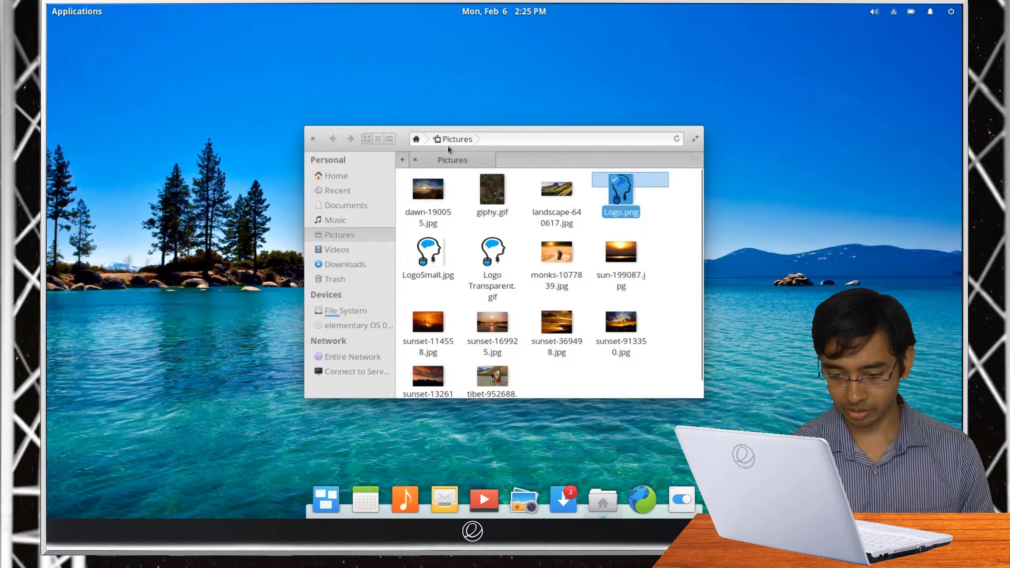
pyautogui.rightClick(404, 139)
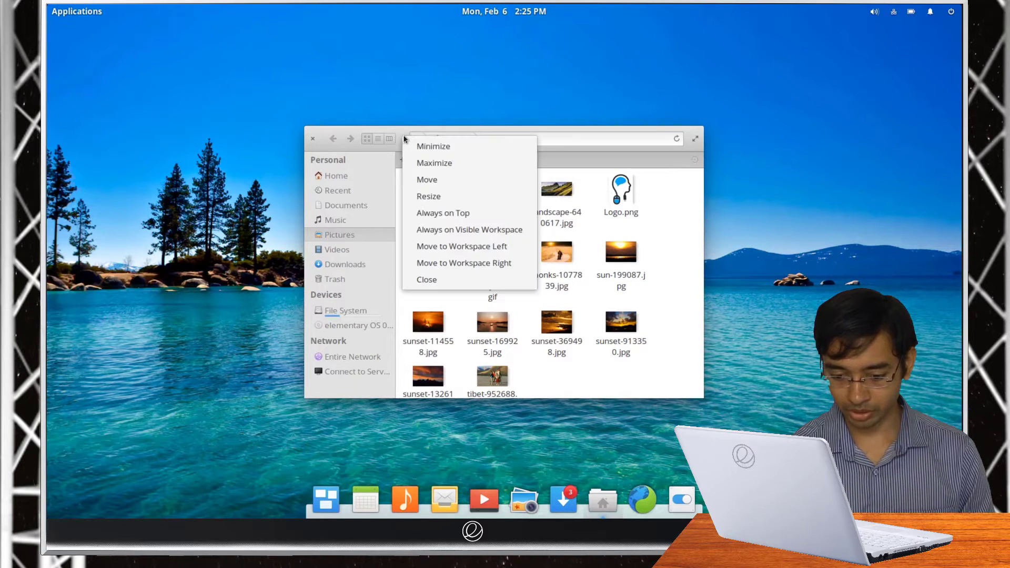
pyautogui.click(434, 163)
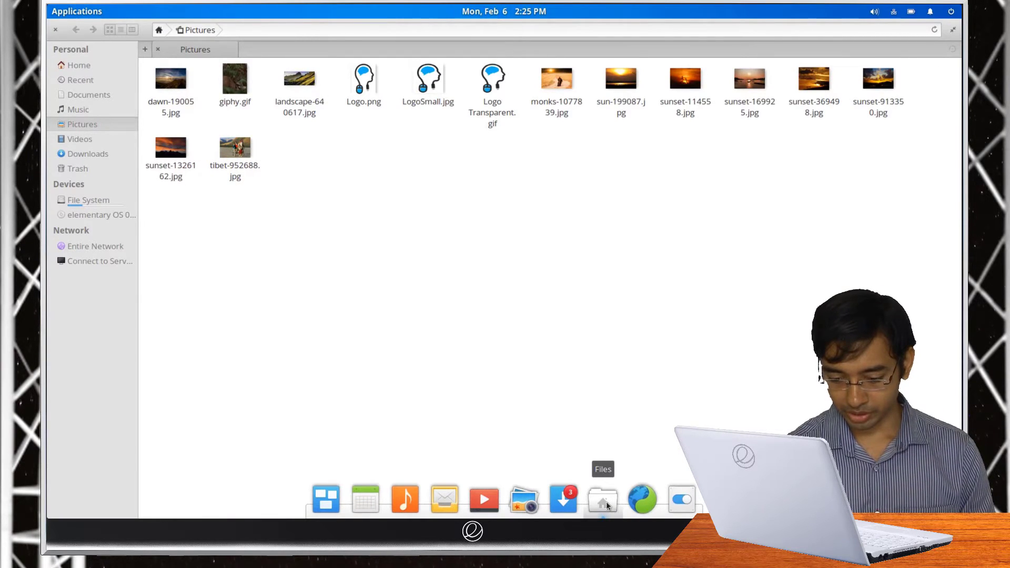
pyautogui.click(607, 505)
pyautogui.click(604, 504)
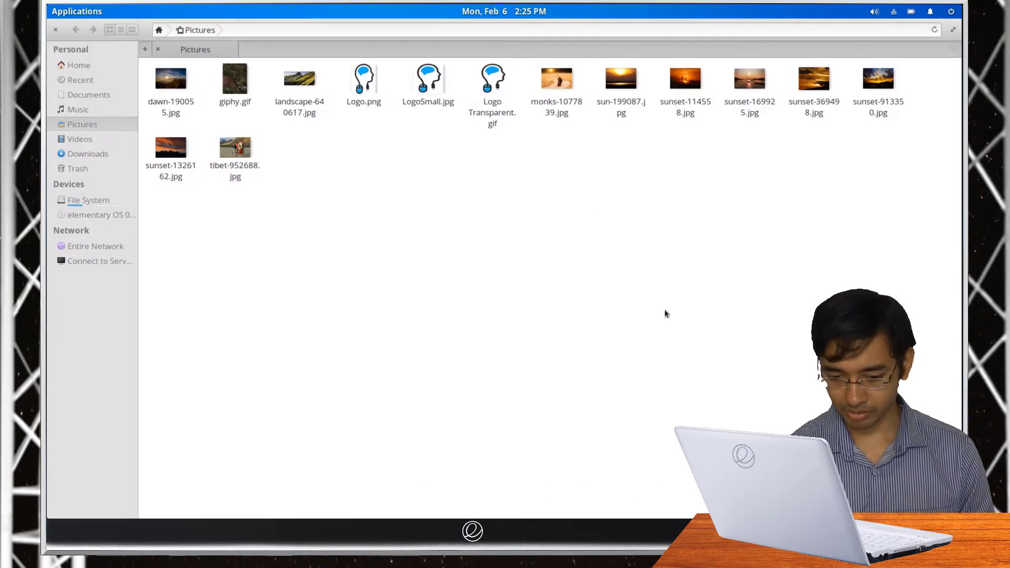
# Open Mail from the dock, and switch back to the Files window
pyautogui.moveTo(379, 502)
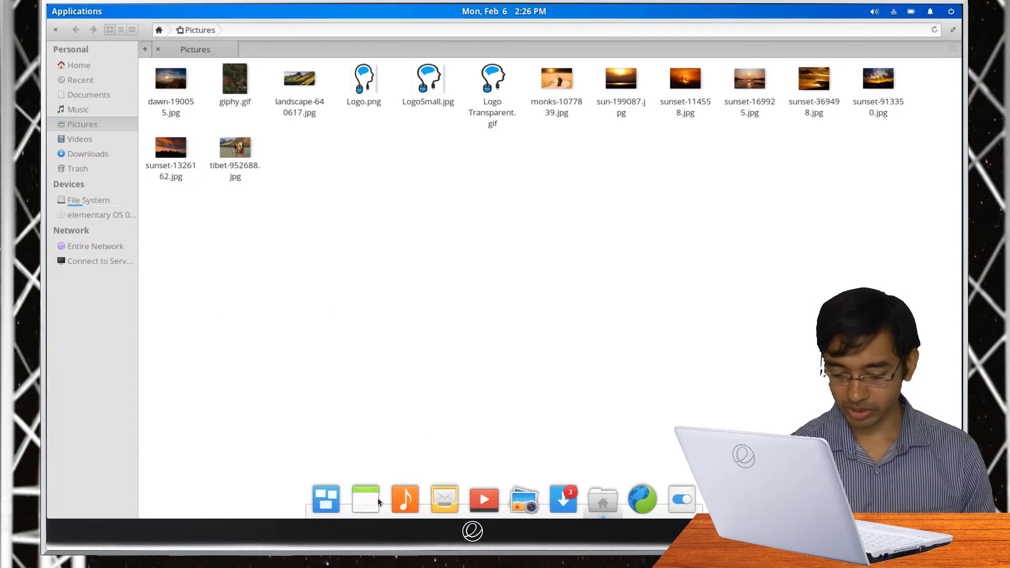
pyautogui.click(443, 506)
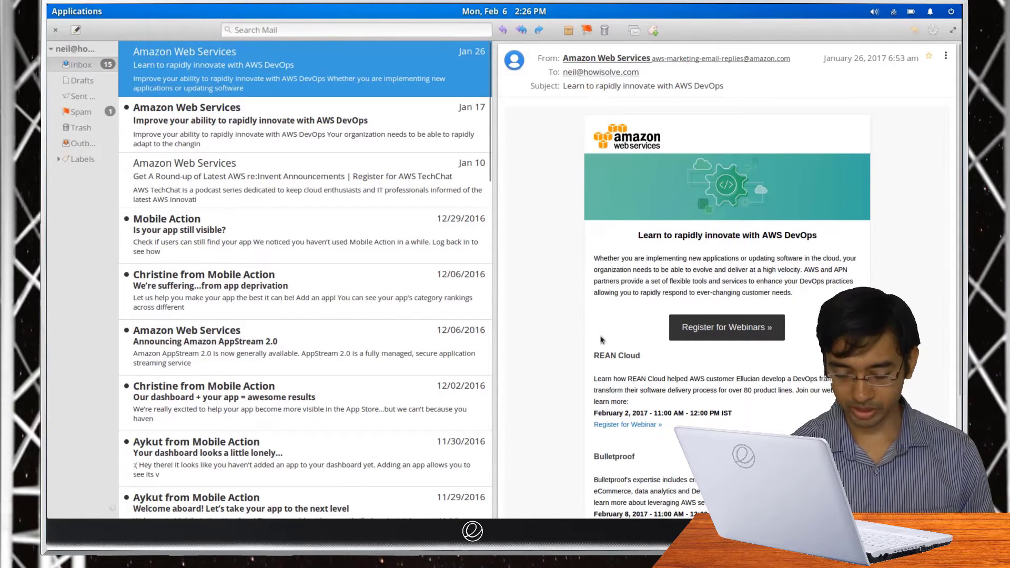
pyautogui.hotkey('alt', 'Tab')
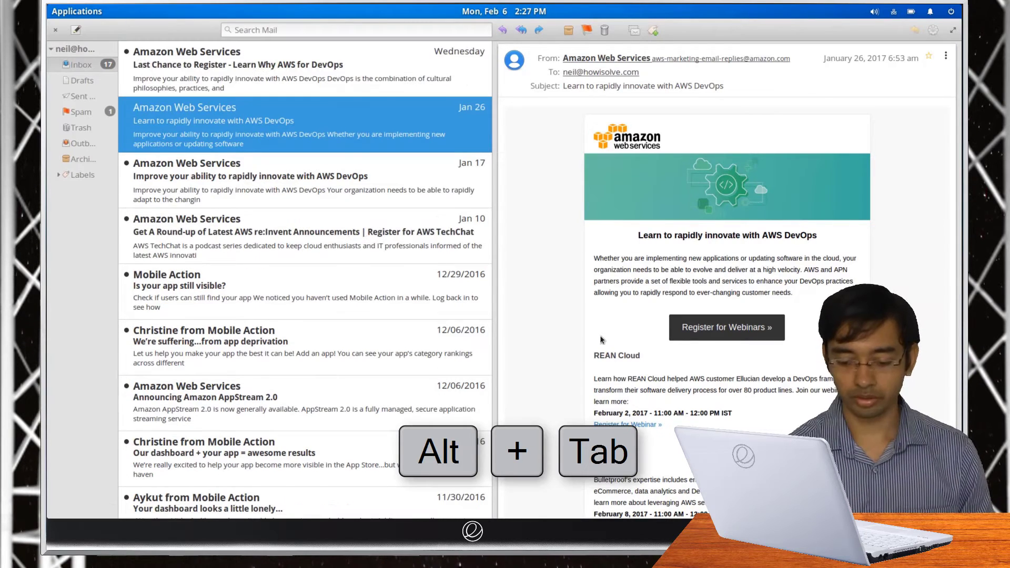
pyautogui.click(601, 501)
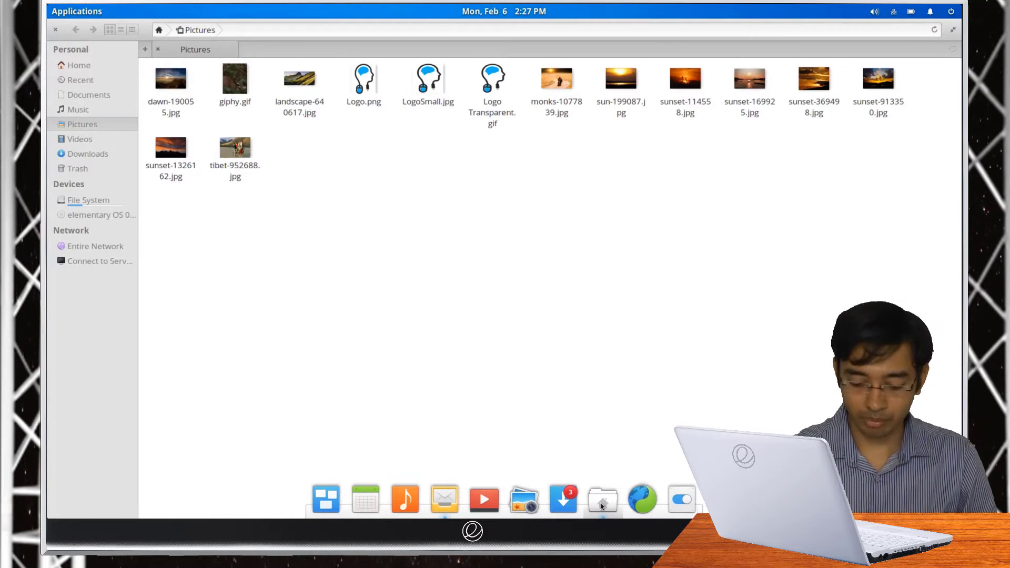
# Show the overview of all open windows, and return to the Files window
pyautogui.press('super+w')
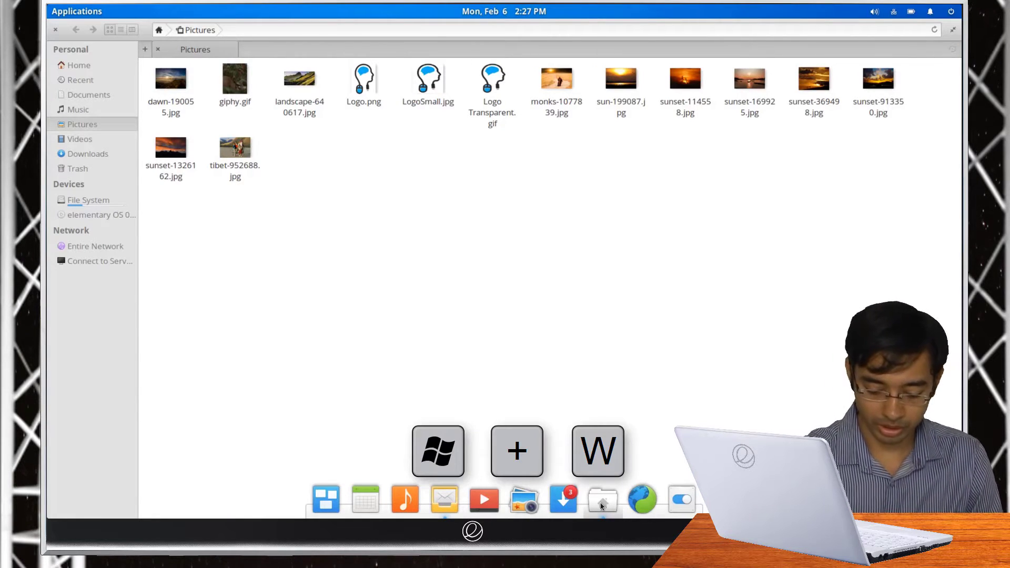
pyautogui.press('super+w')
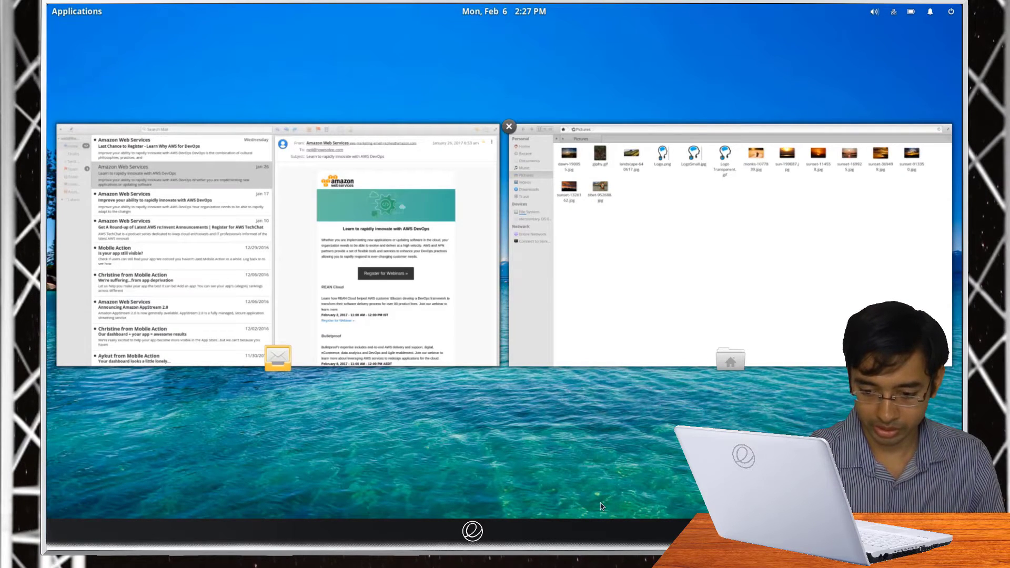
pyautogui.click(601, 506)
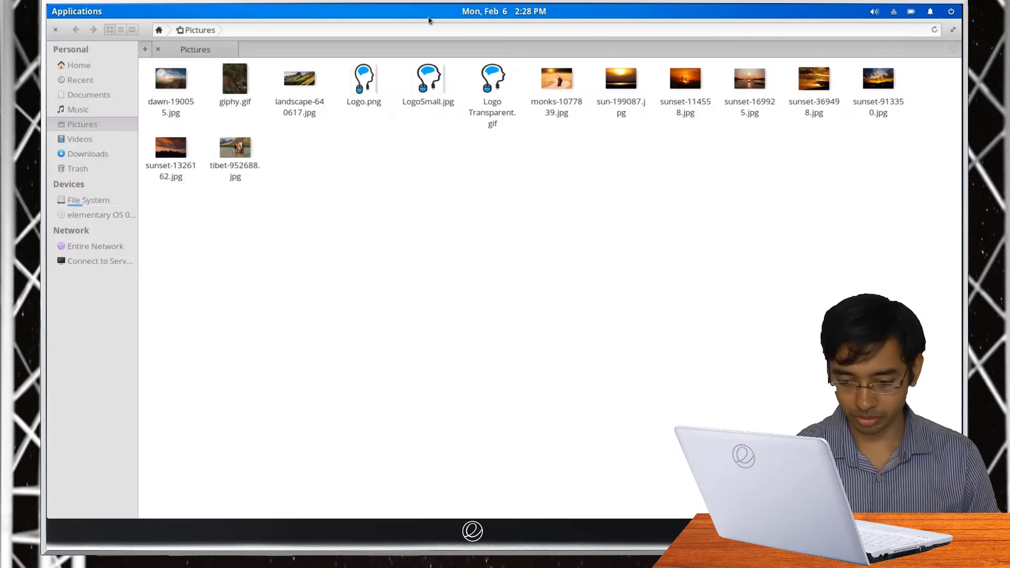
# Unmaximize the Files window and tile it to the right half of the screen, and try tiling a window to the left half
pyautogui.click(953, 31)
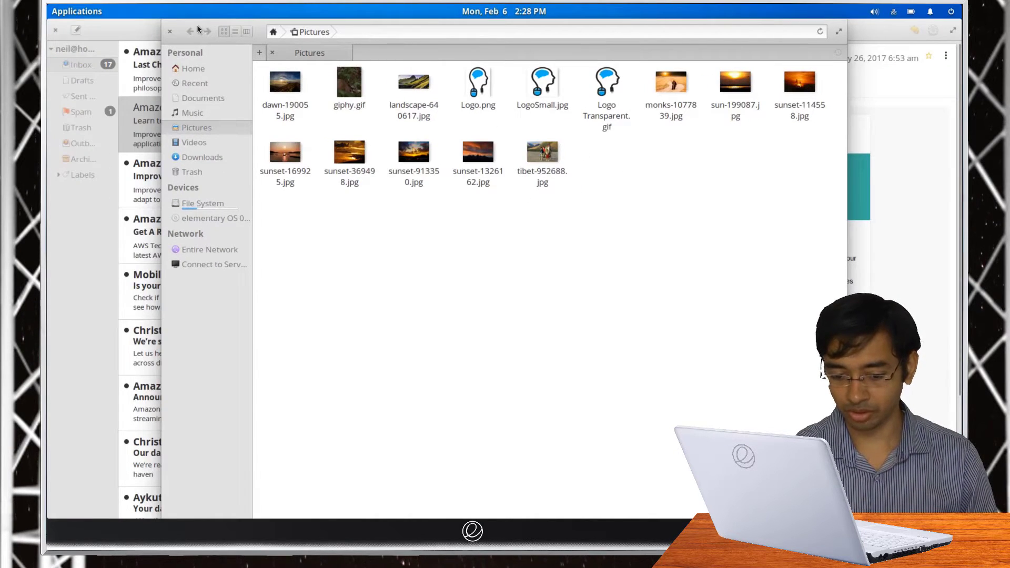
pyautogui.moveTo(197, 27); pyautogui.dragTo(960, 50)
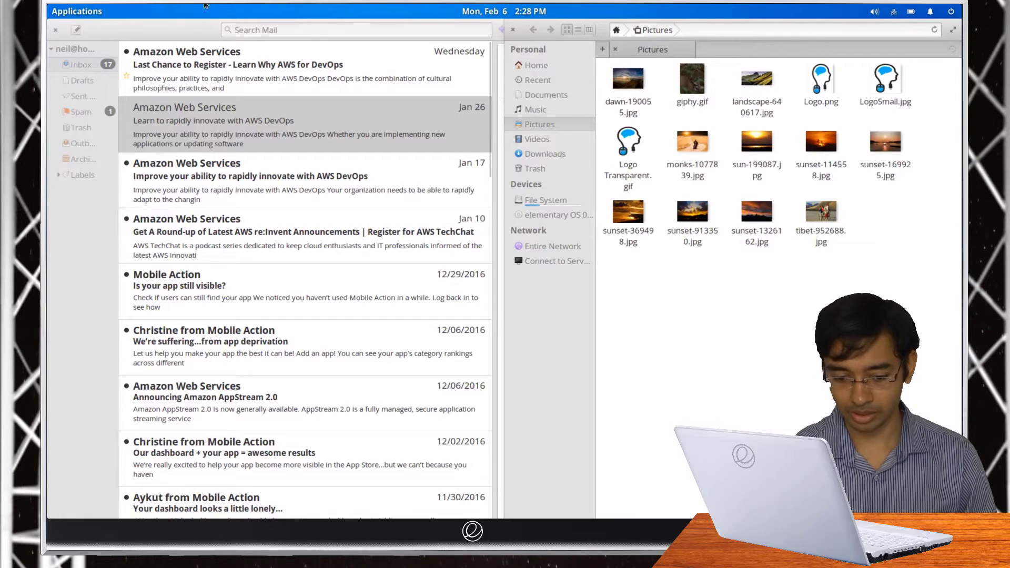
pyautogui.click(99, 32)
pyautogui.moveTo(118, 25); pyautogui.dragTo(47, 121)
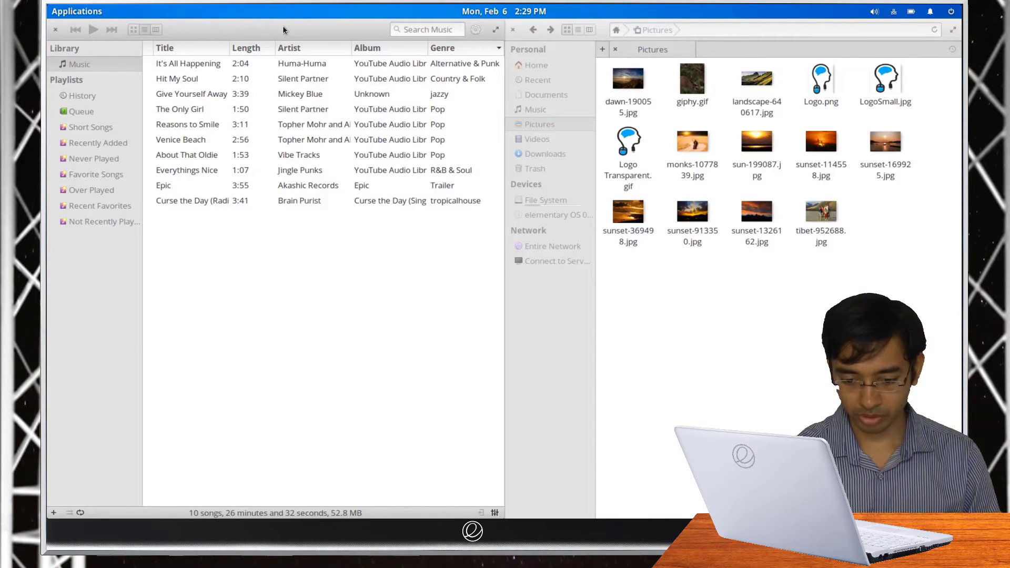
# Pull the Music window out of its tile and snap it back to the left half of the screen, repeating this once
pyautogui.moveTo(284, 27); pyautogui.dragTo(48, 83)
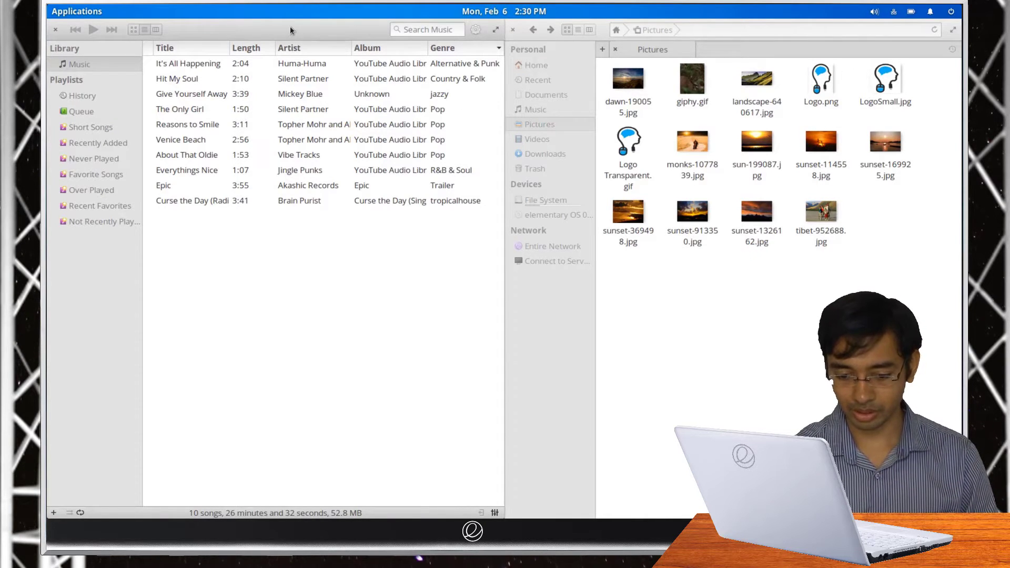
pyautogui.moveTo(291, 26); pyautogui.dragTo(152, 58)
pyautogui.moveTo(161, 64); pyautogui.dragTo(47, 62)
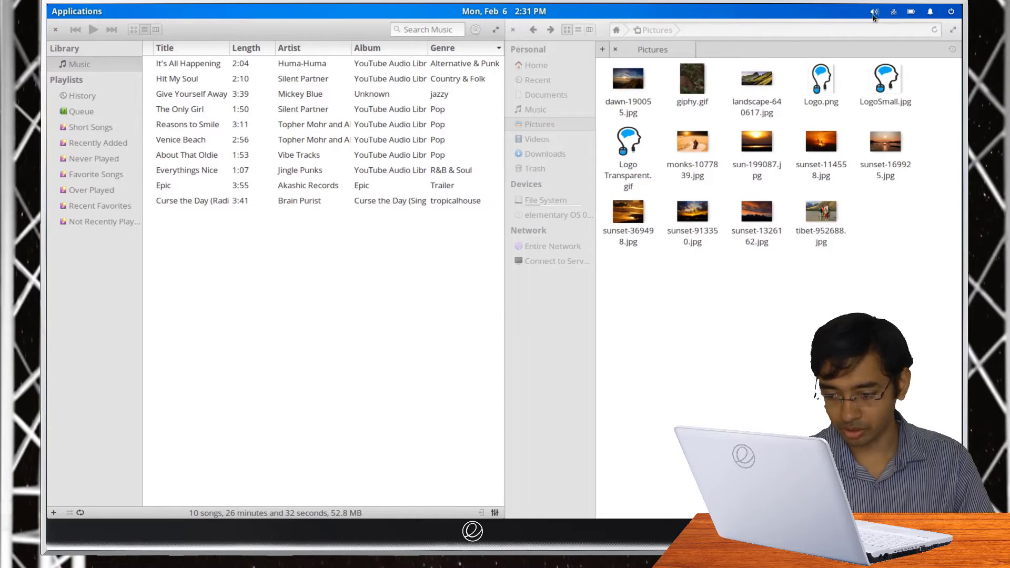
# Check the sound, battery and session indicators, and turn on Show Percentage for the battery
pyautogui.click(873, 15)
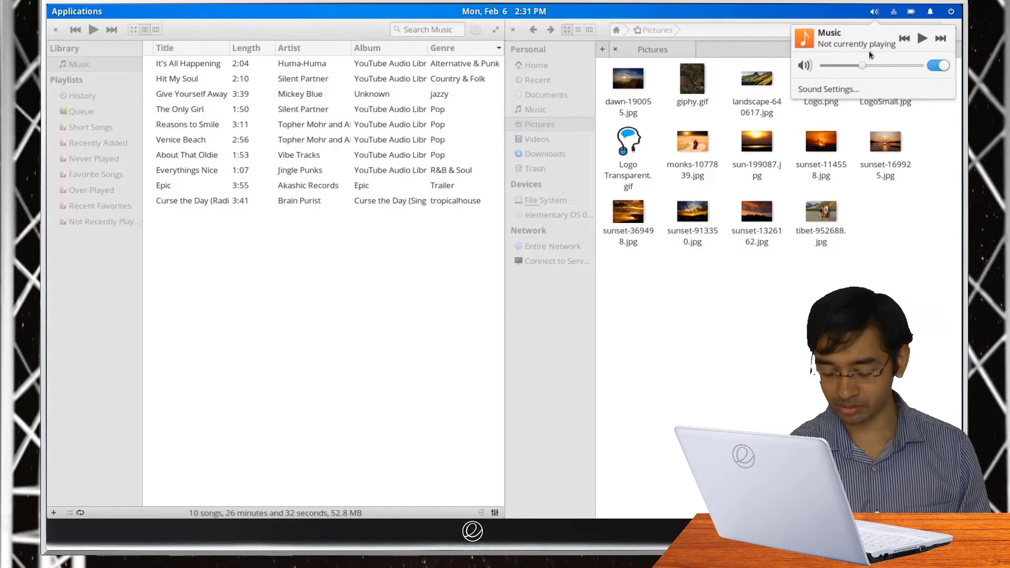
pyautogui.moveTo(911, 13)
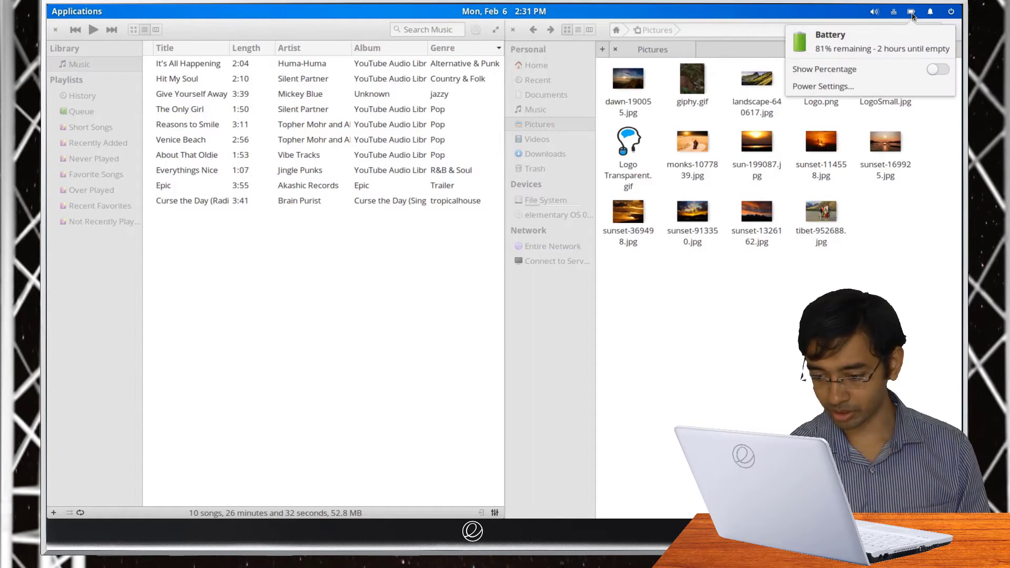
pyautogui.click(934, 73)
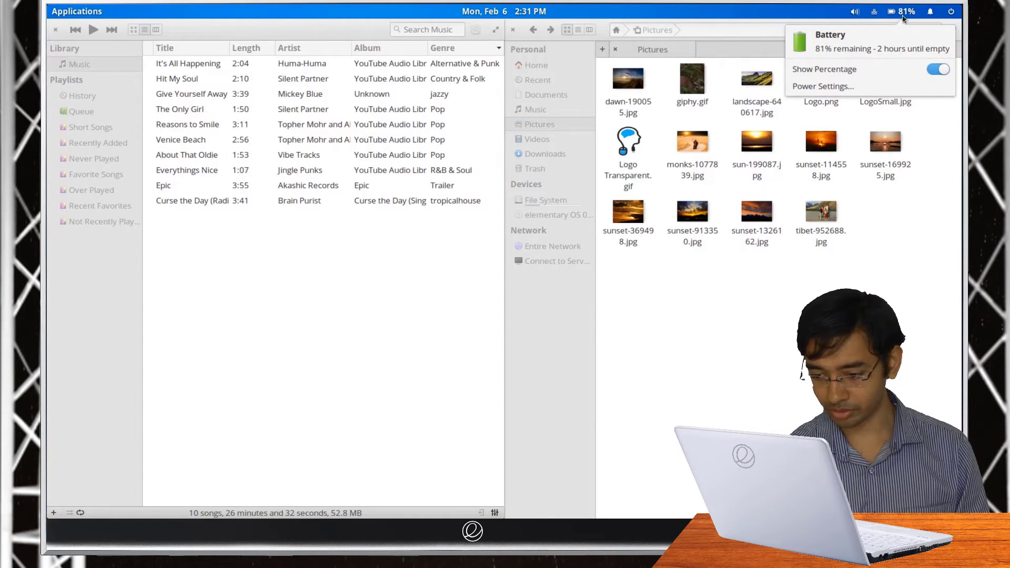
pyautogui.moveTo(929, 12)
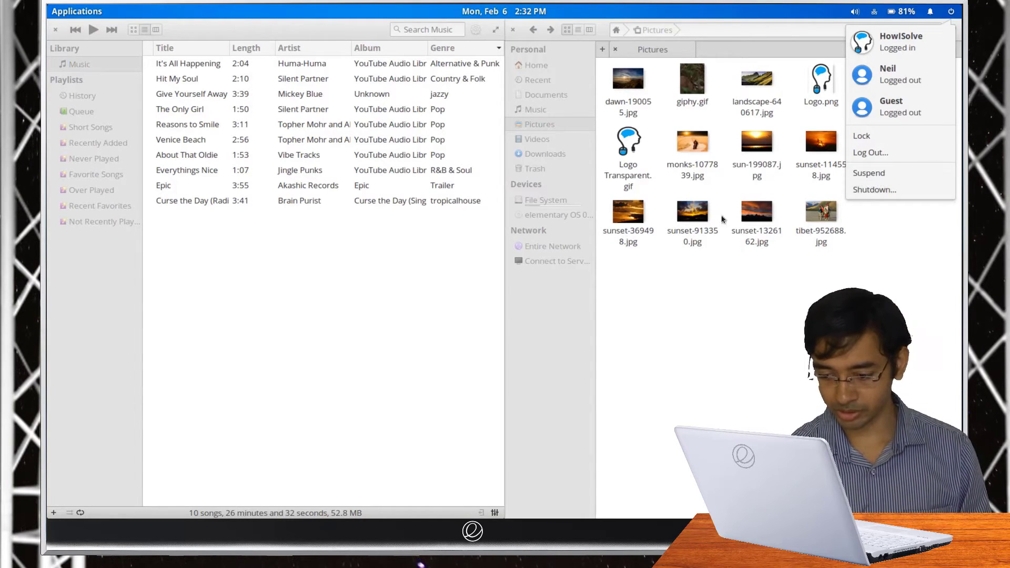
pyautogui.click(813, 34)
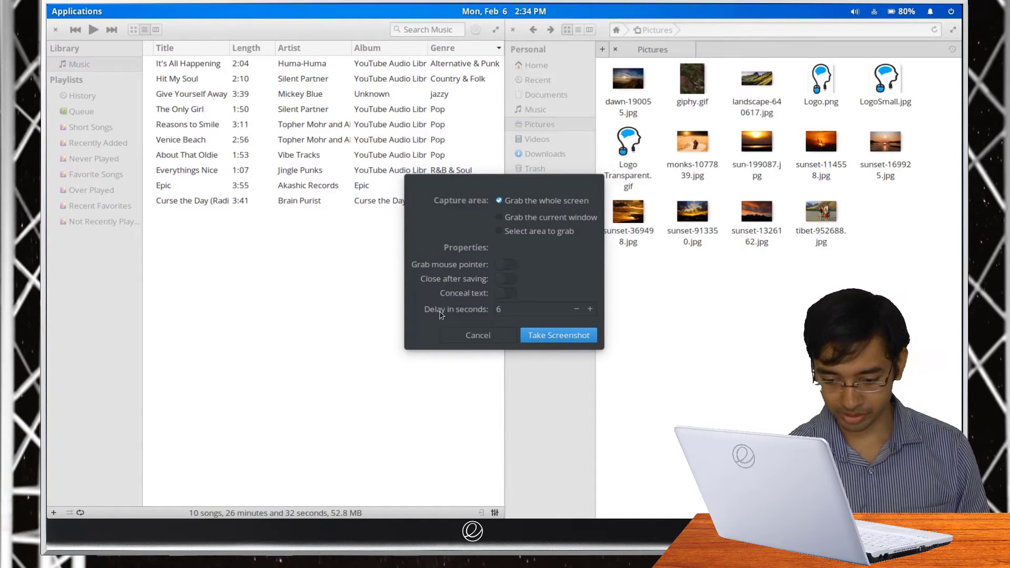
# Capture a selected area over the Music song list with Conceal text on, and discard the screenshot
pyautogui.click(538, 220)
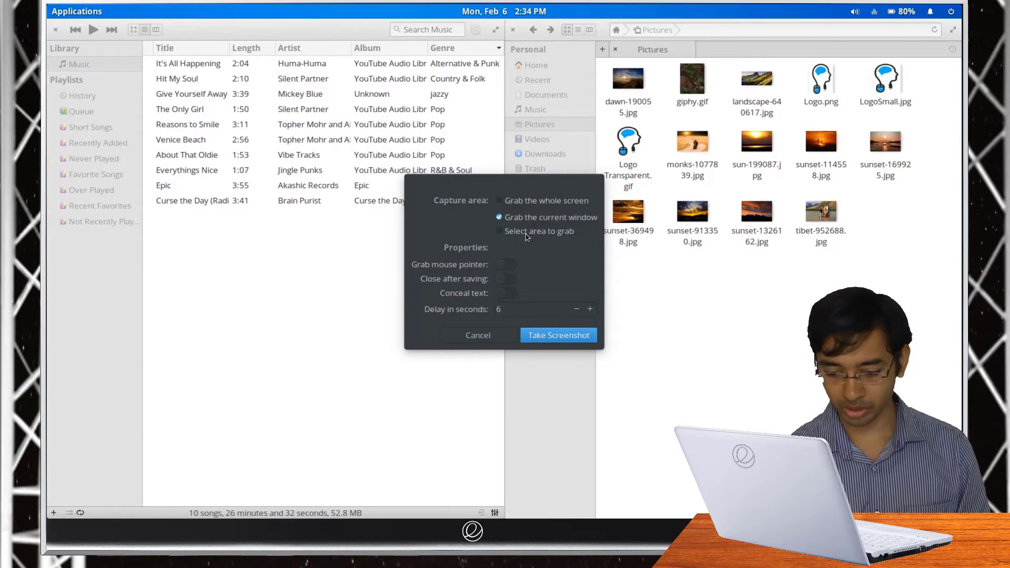
pyautogui.click(526, 238)
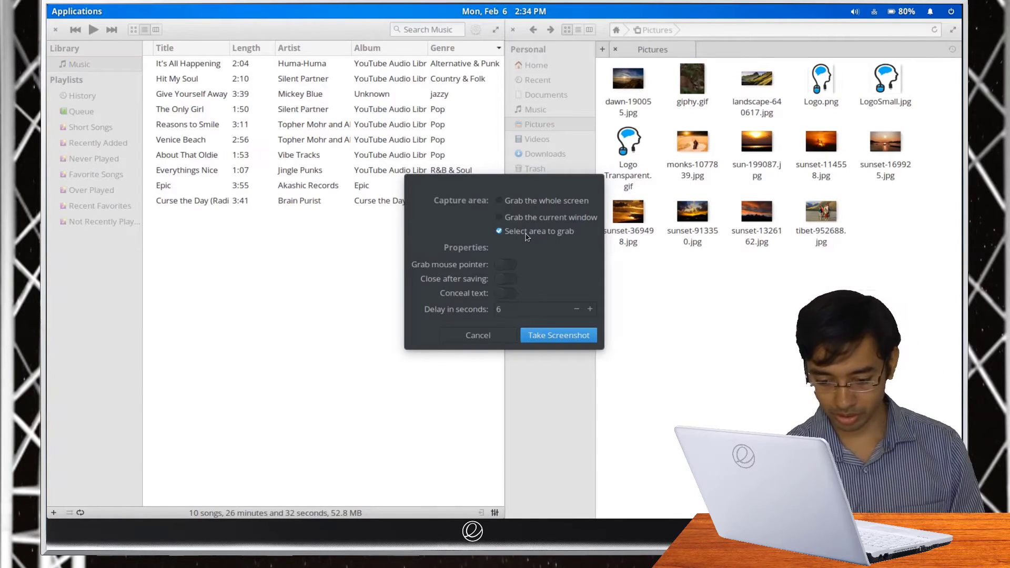
pyautogui.click(502, 294)
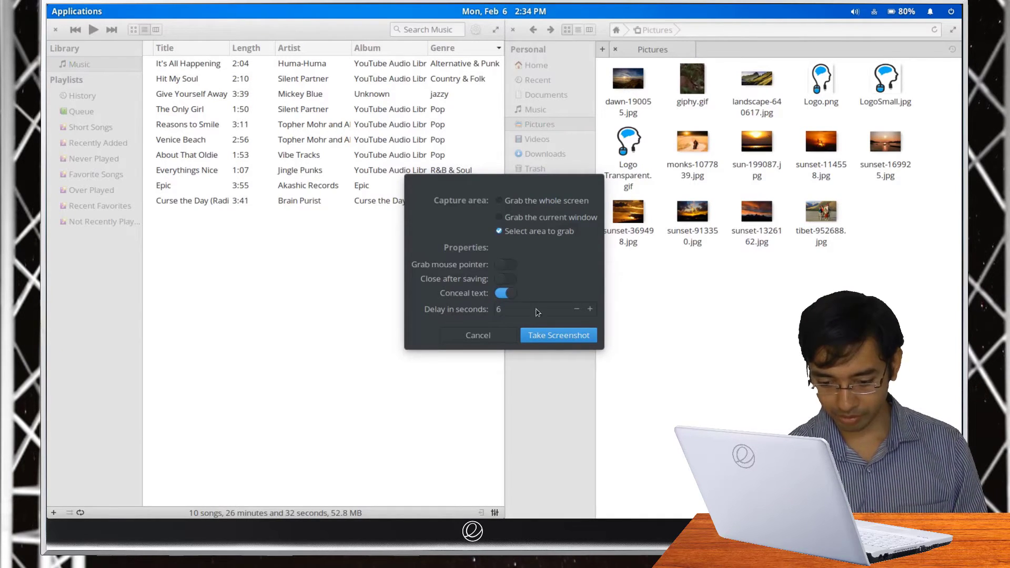
pyautogui.click(552, 337)
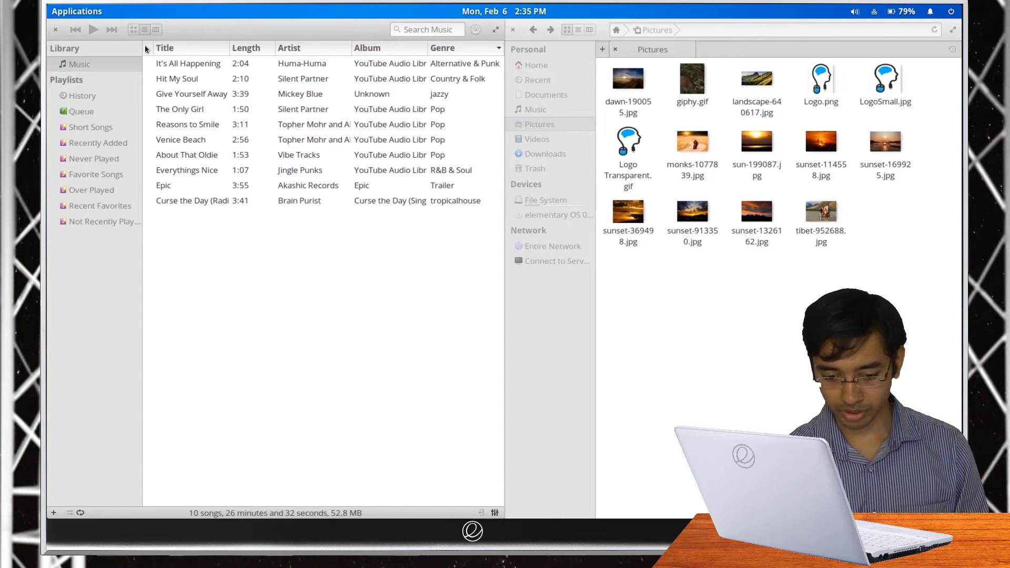
pyautogui.moveTo(144, 40); pyautogui.dragTo(497, 260)
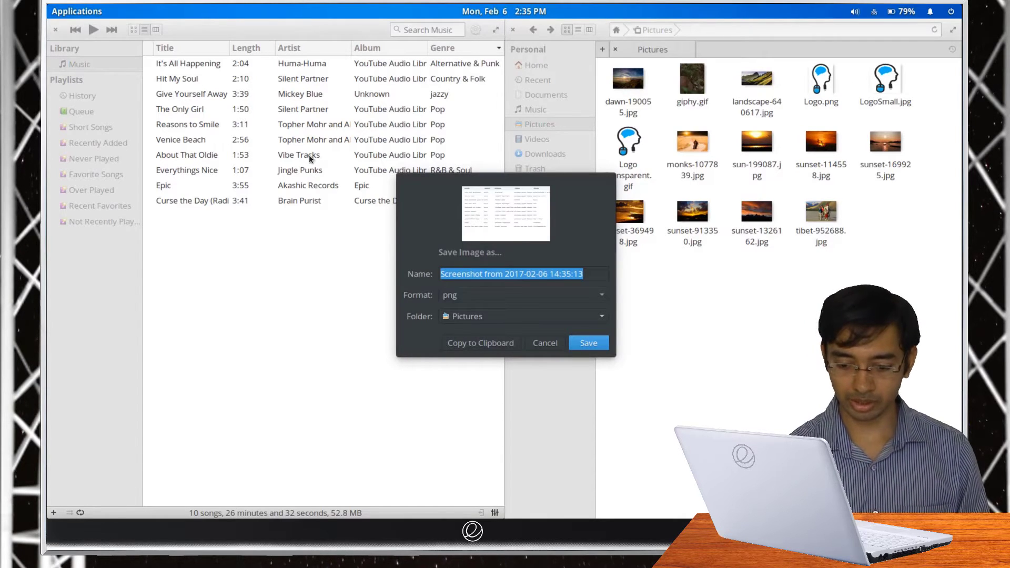
pyautogui.press('Escape')
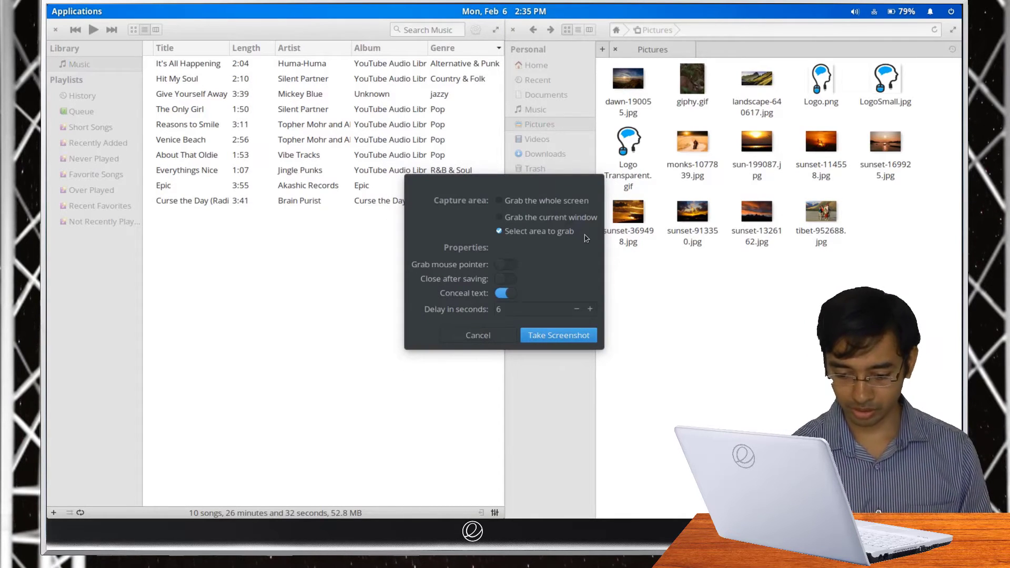
pyautogui.click(485, 337)
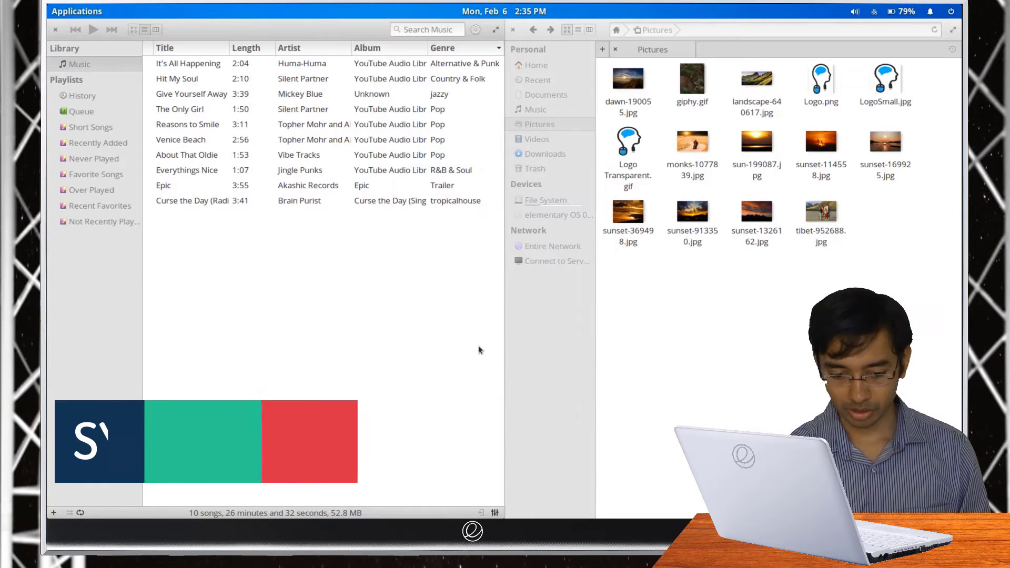
# Open System Settings in a maximized window, and review the default and startup application settings
pyautogui.click(74, 10)
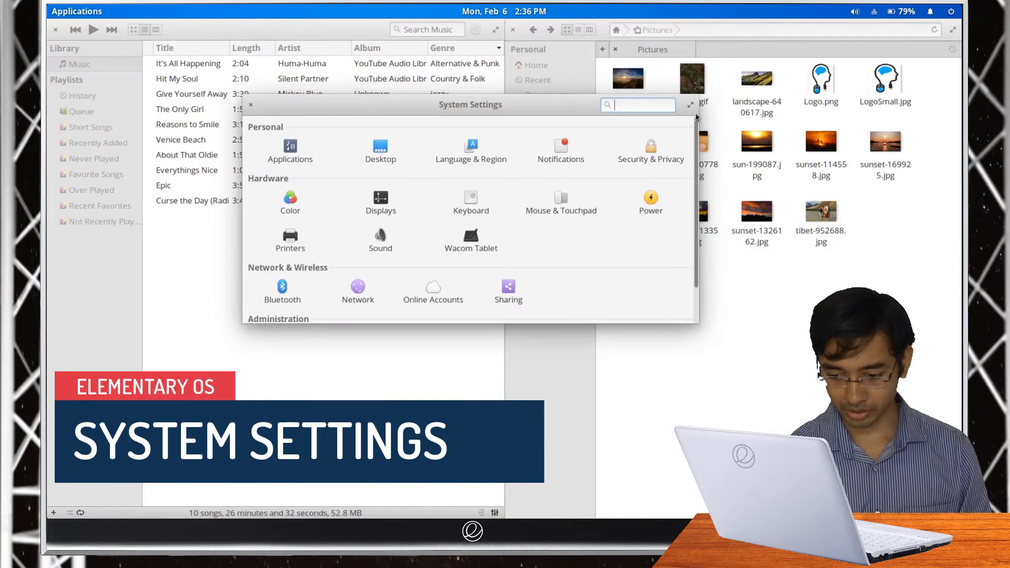
pyautogui.click(690, 105)
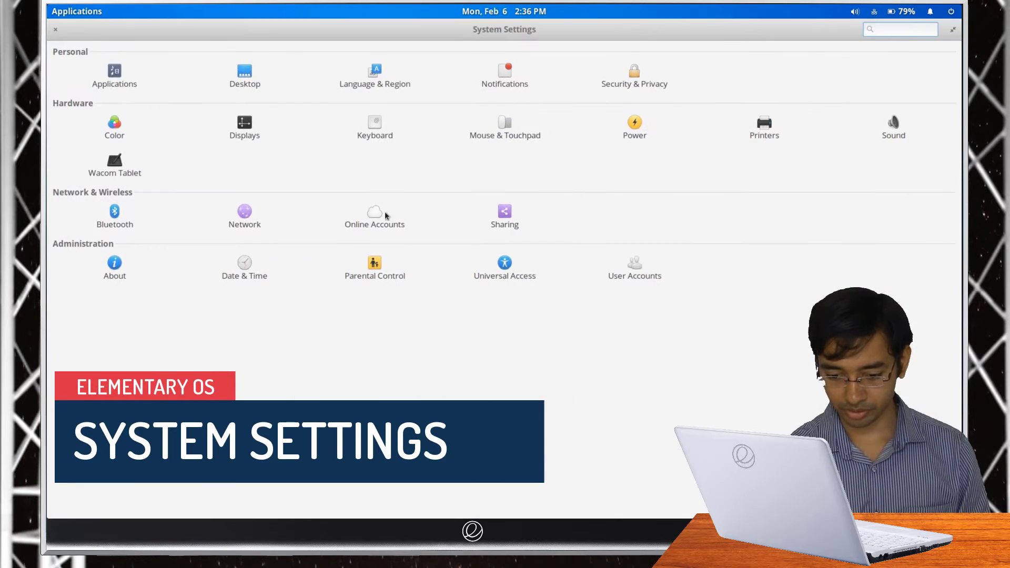
pyautogui.click(112, 77)
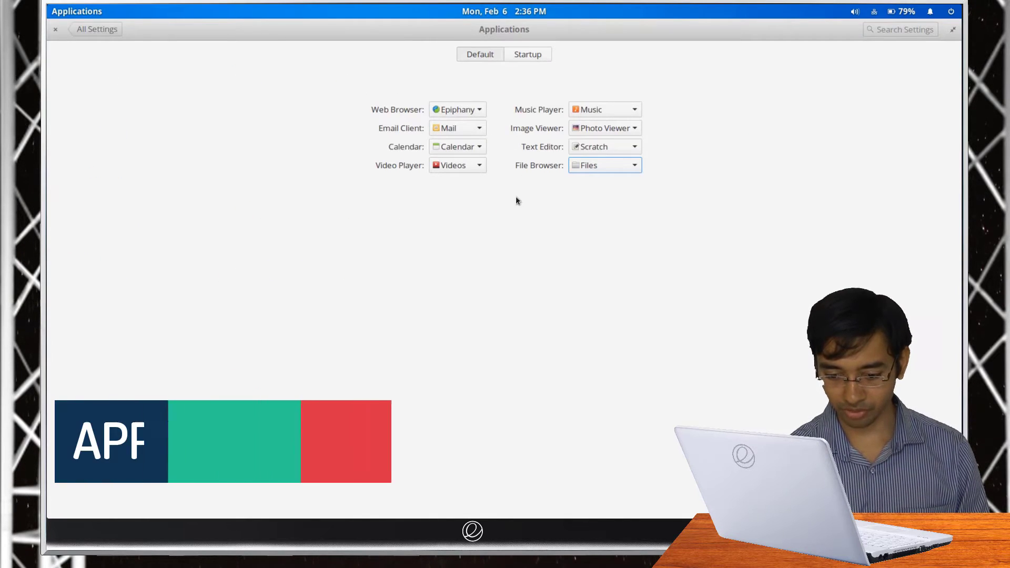
pyautogui.click(529, 54)
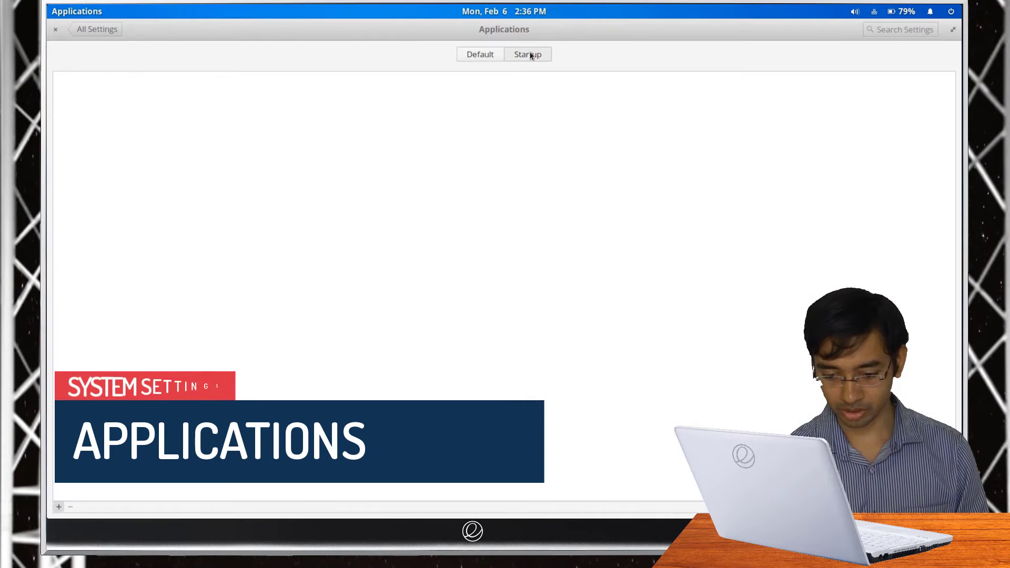
pyautogui.click(494, 56)
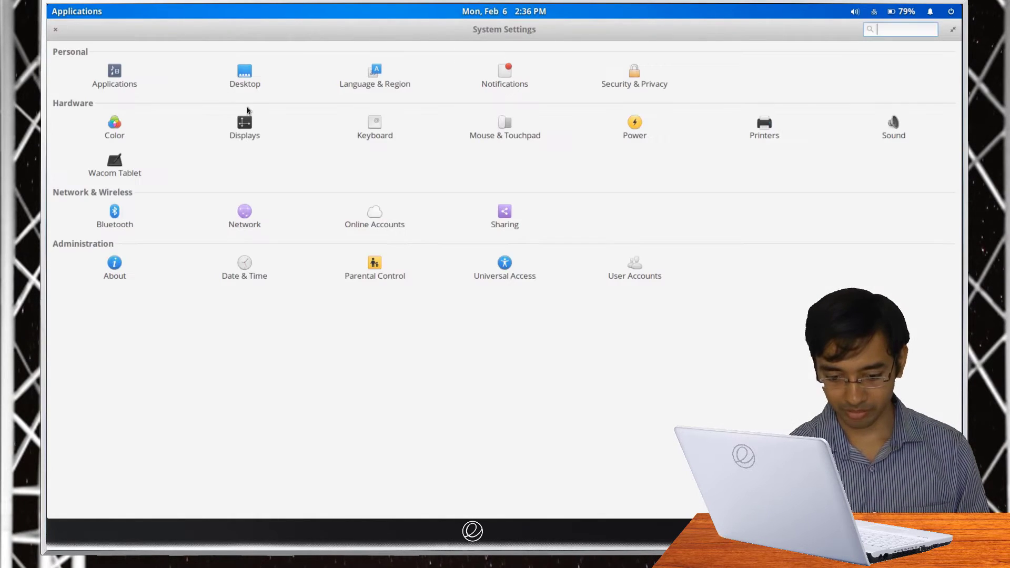
# Set the pink water lily picture as the wallpaper in the Desktop settings
pyautogui.click(243, 78)
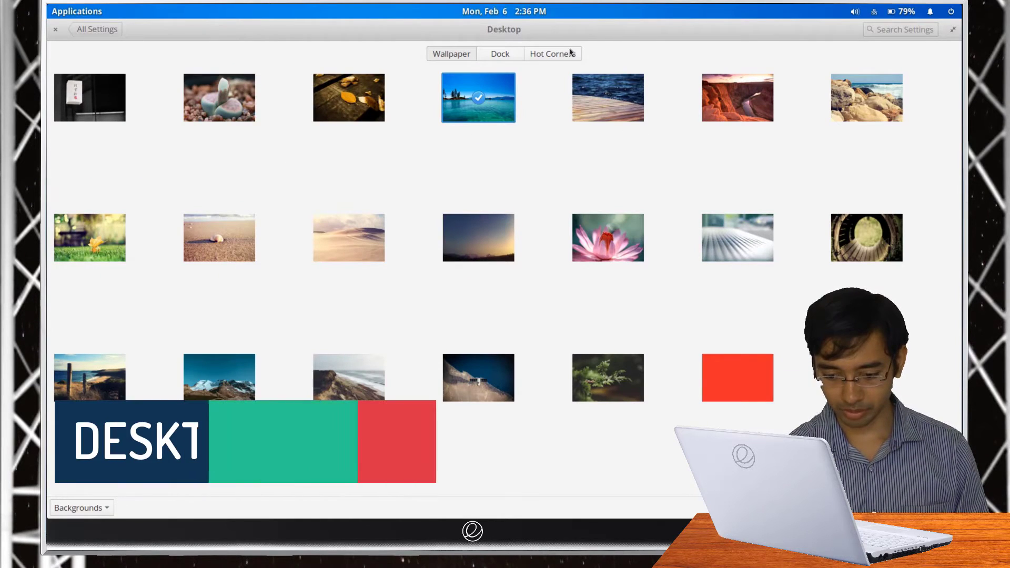
pyautogui.click(608, 237)
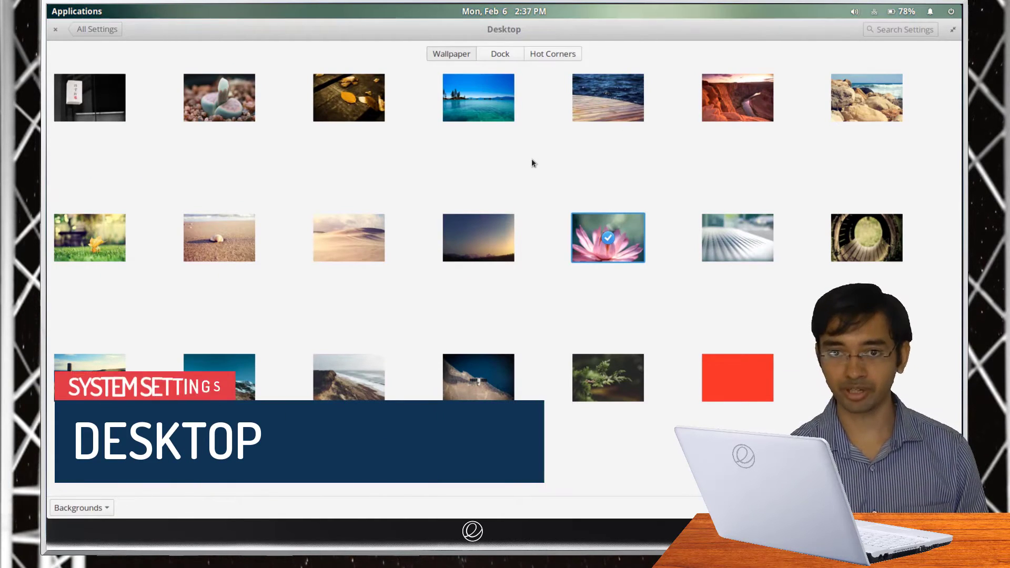
# Review the icon size and hide options in the dock settings, keeping Large and Any window overlaps the dock
pyautogui.click(509, 56)
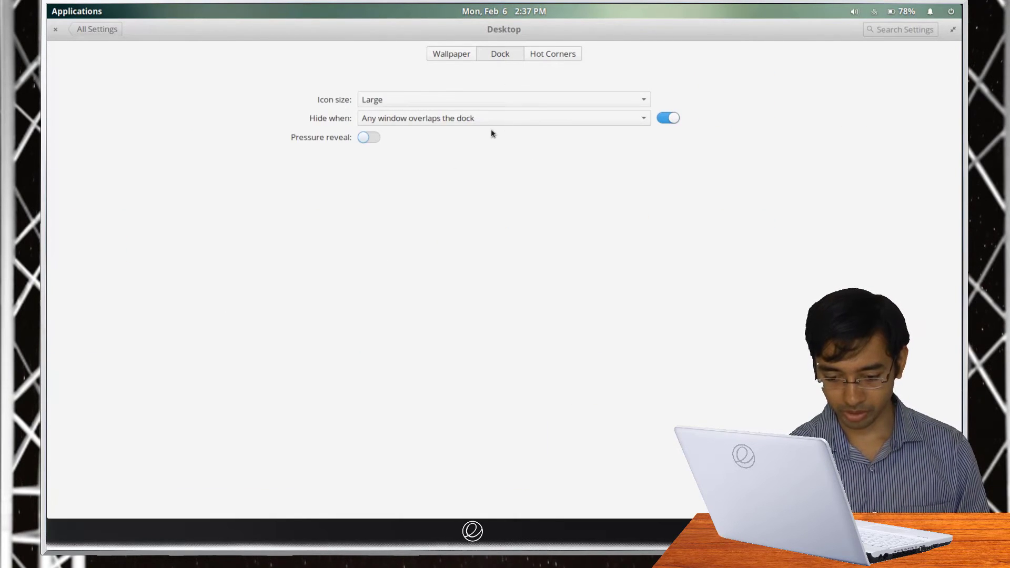
pyautogui.click(557, 100)
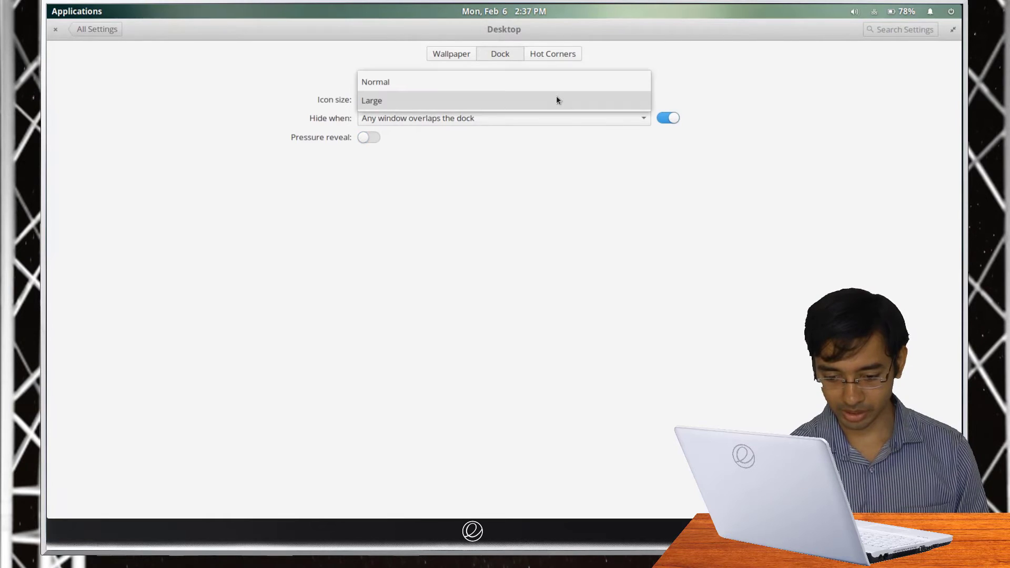
pyautogui.click(557, 100)
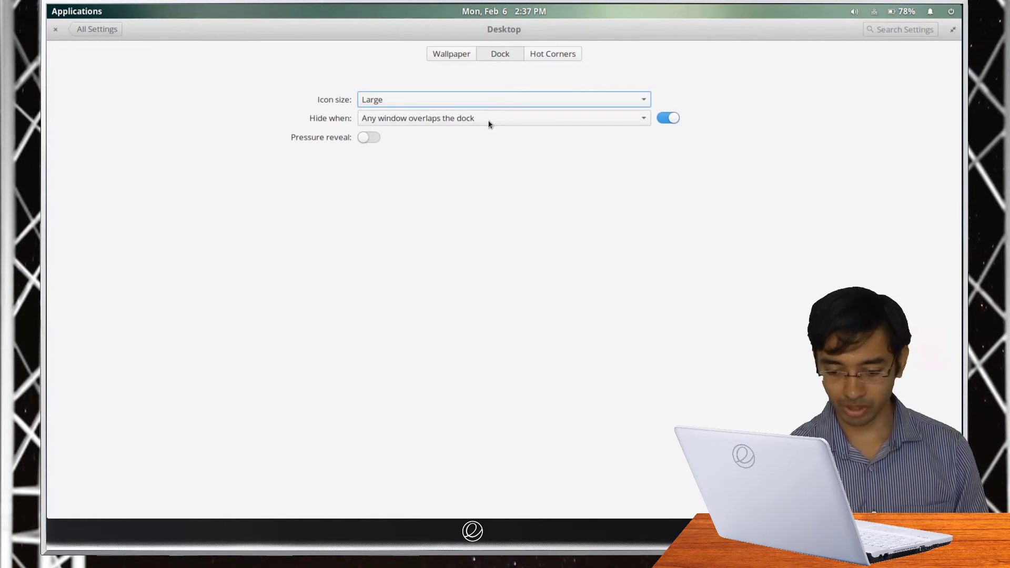
pyautogui.click(489, 124)
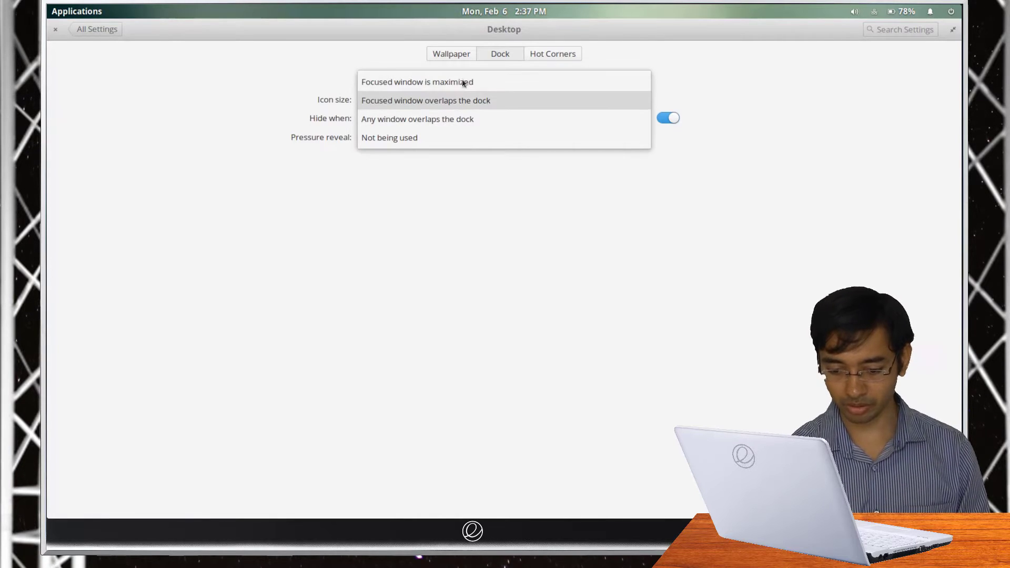
pyautogui.click(548, 59)
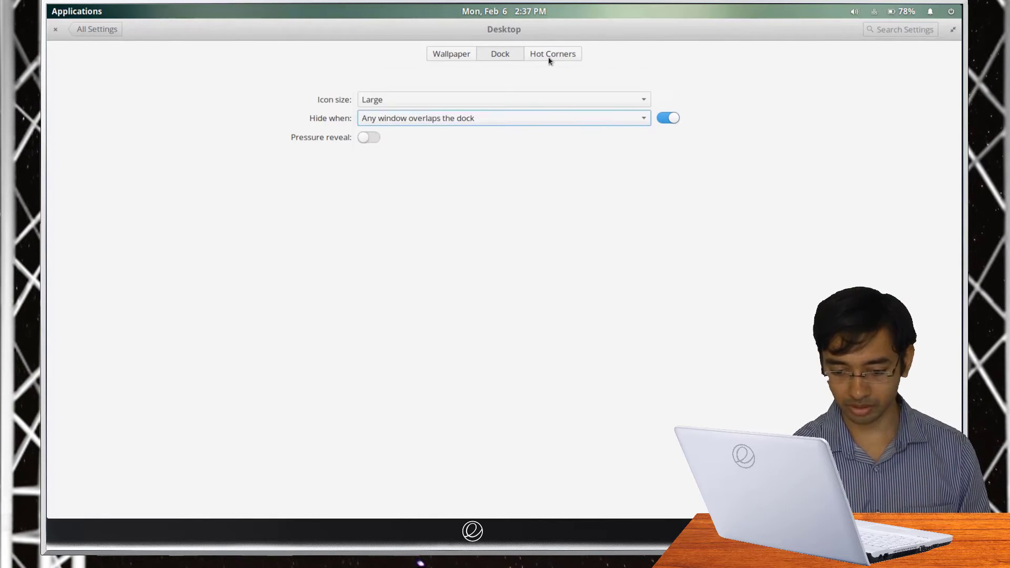
# Set the upper-left hot corner of the display to Multitasking View
pyautogui.click(549, 57)
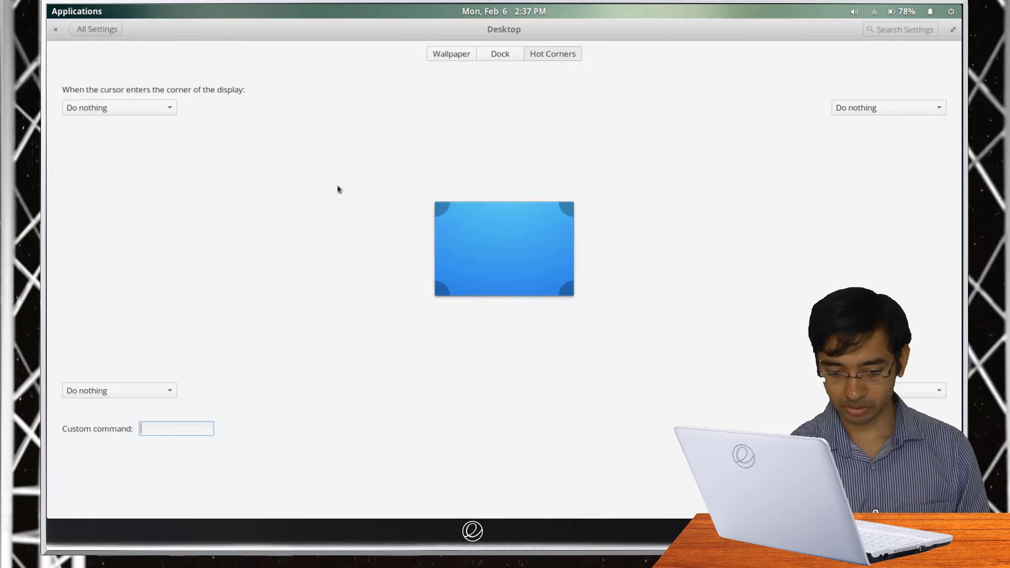
pyautogui.click(138, 111)
pyautogui.click(143, 125)
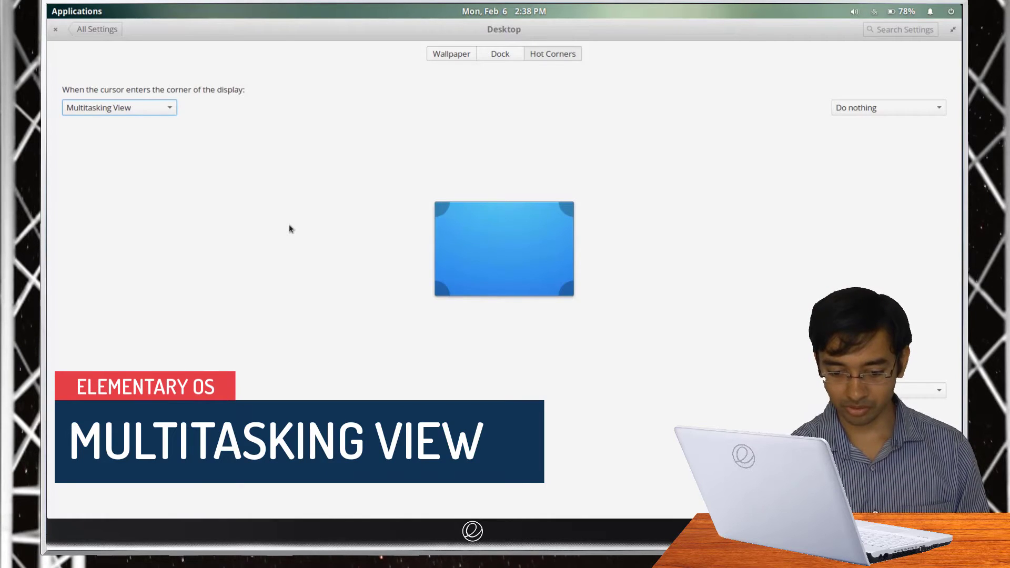
# Open Multitasking View through the hot corner and from the dock, visiting the empty workspace and returning to the settings window
pyautogui.moveTo(47, 4)
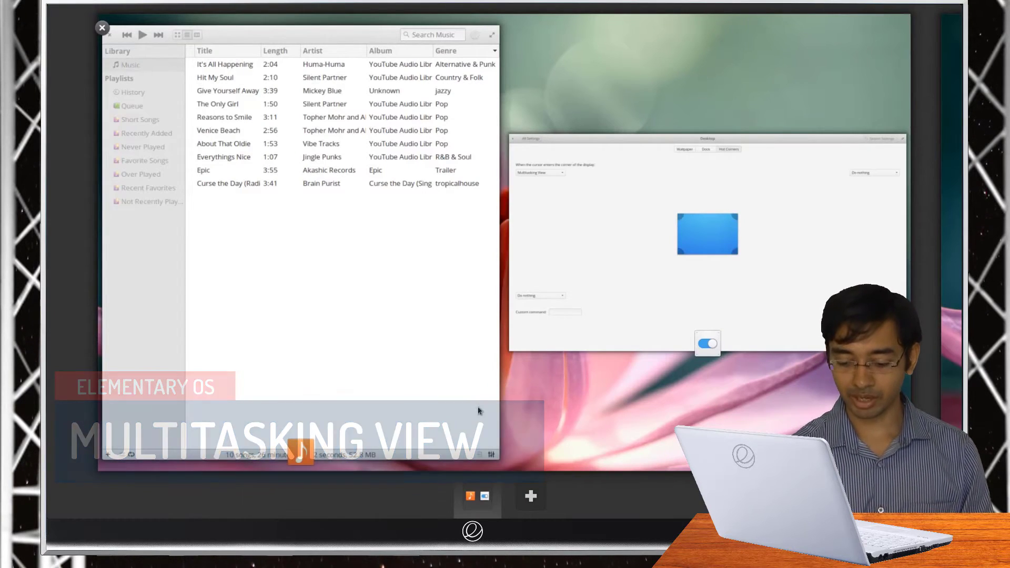
pyautogui.click(531, 497)
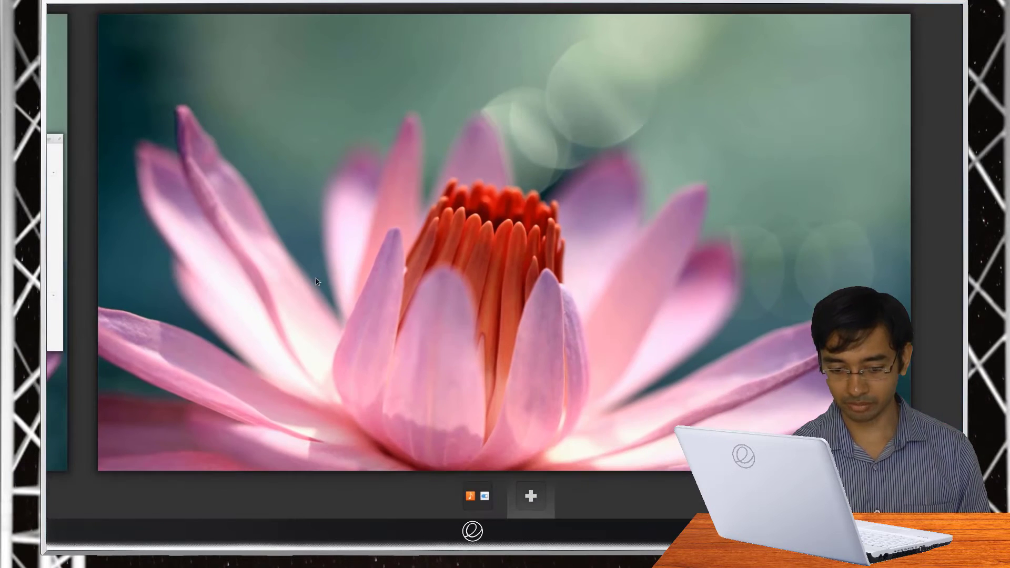
pyautogui.click(48, 226)
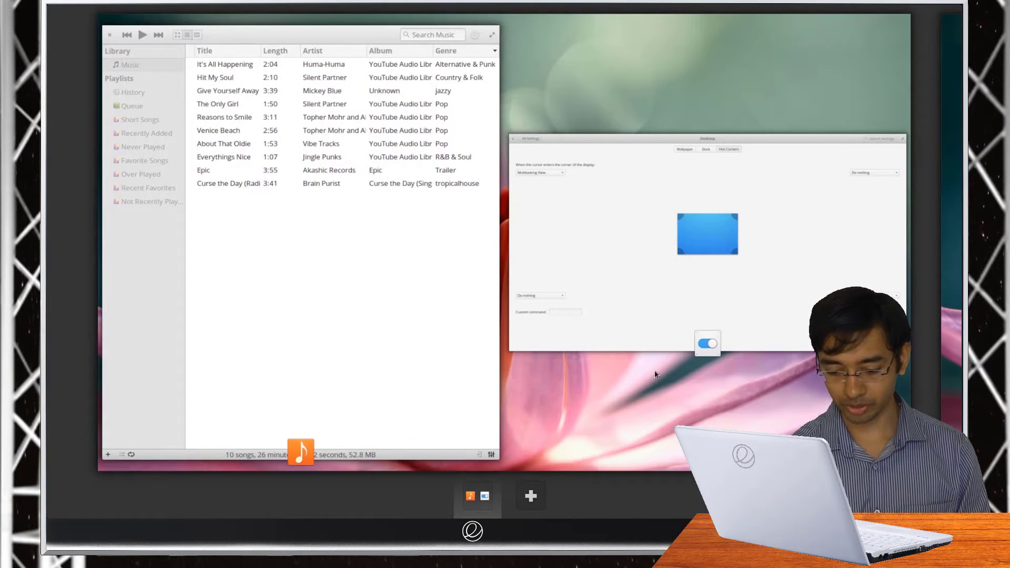
pyautogui.click(684, 315)
pyautogui.moveTo(365, 497)
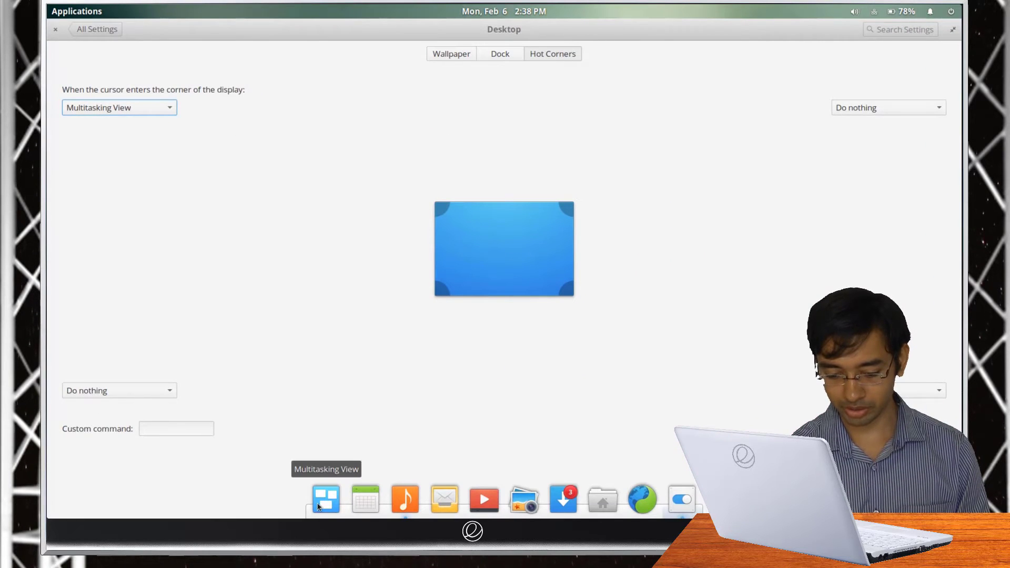
pyautogui.click(318, 506)
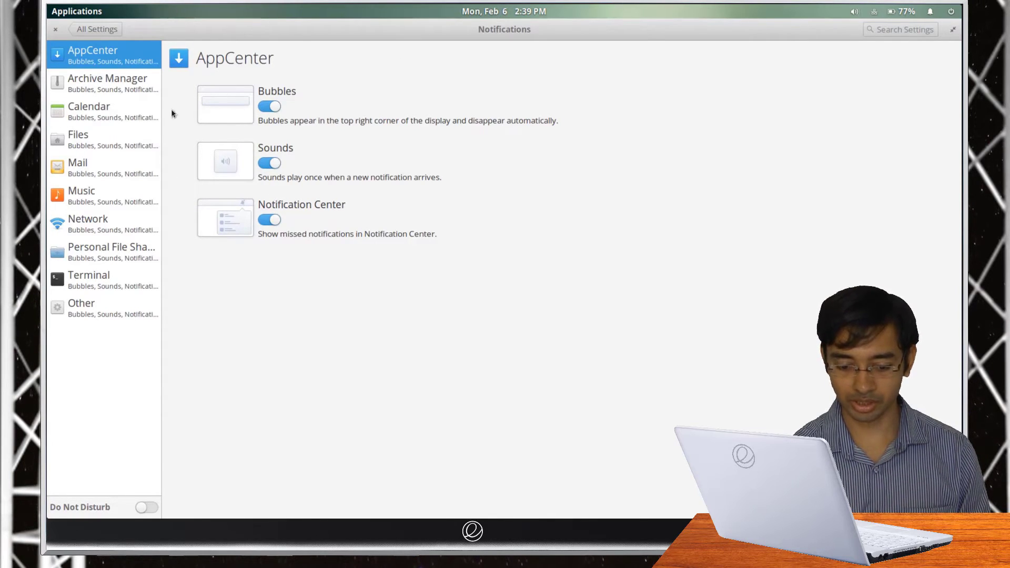
# View the Archive Manager notification options, and examine the Internet and Applications restrictions in Parental Control
pyautogui.click(130, 92)
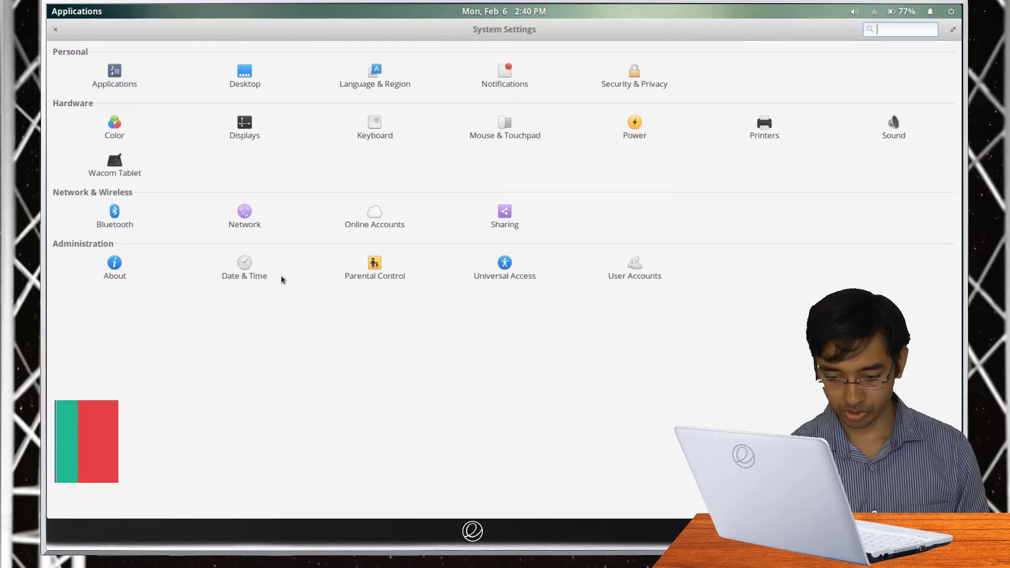
pyautogui.click(365, 266)
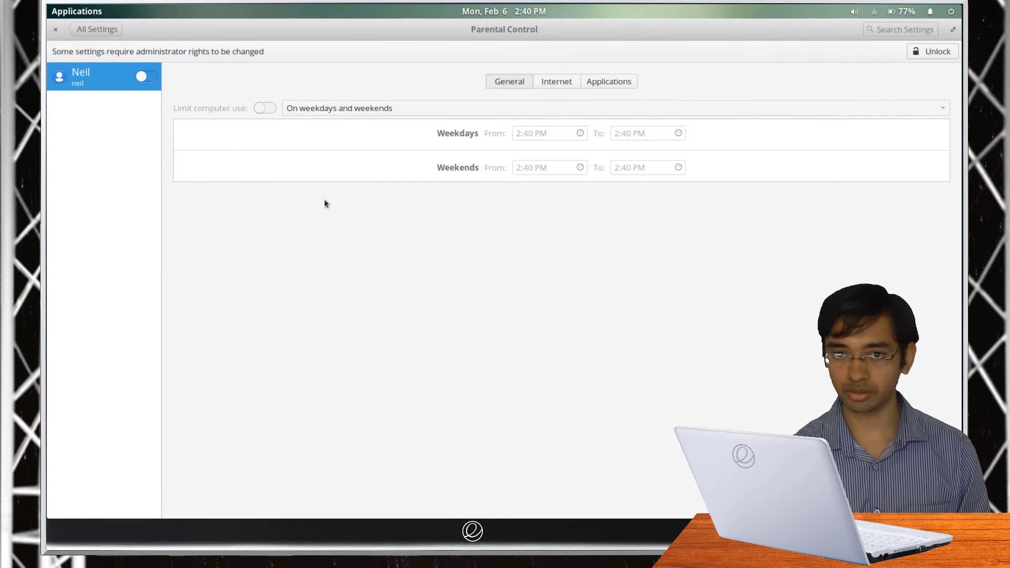
pyautogui.click(560, 82)
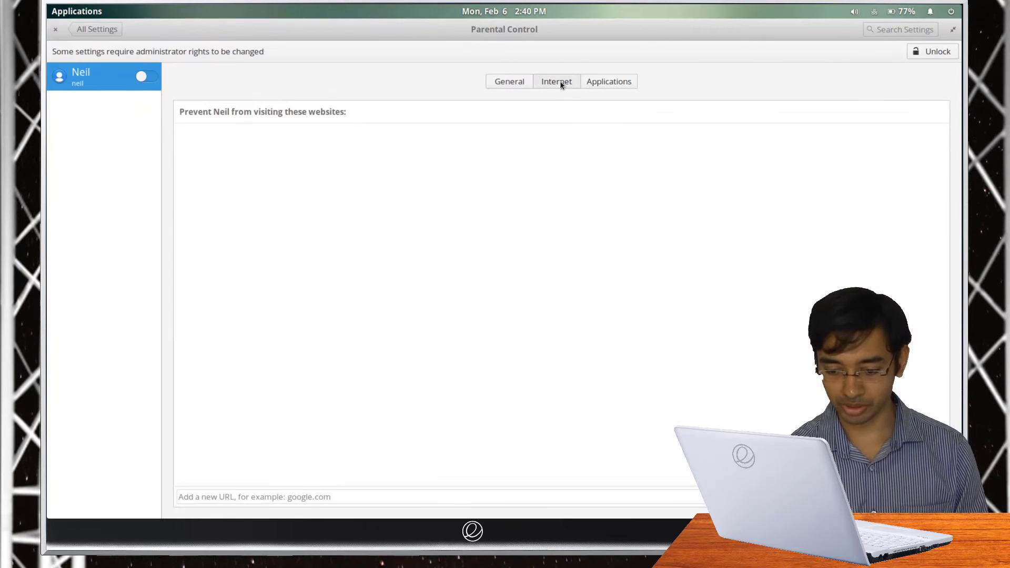
pyautogui.click(619, 82)
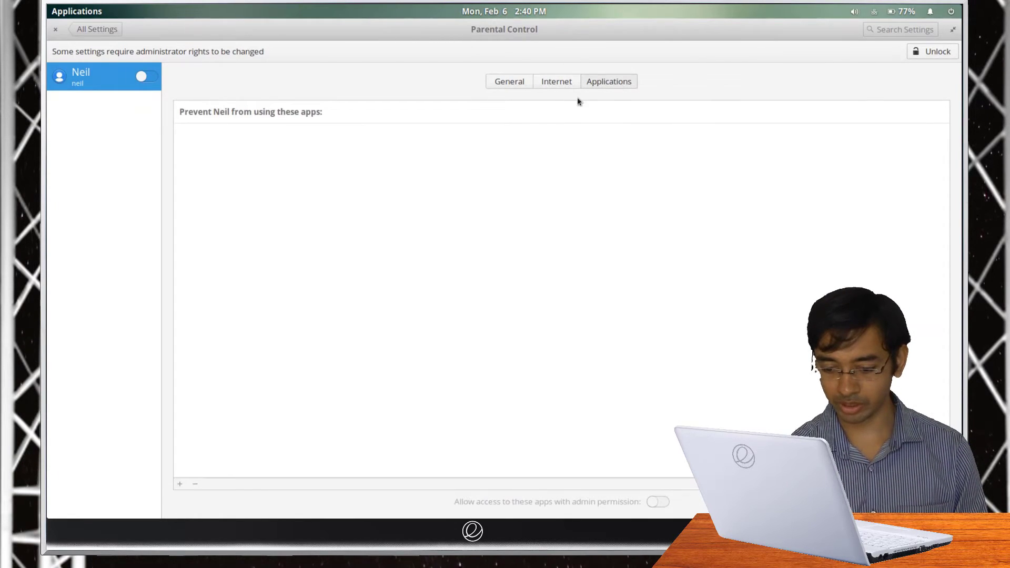
# View the General restrictions in Parental Control, and look through the Power and Network settings
pyautogui.click(515, 85)
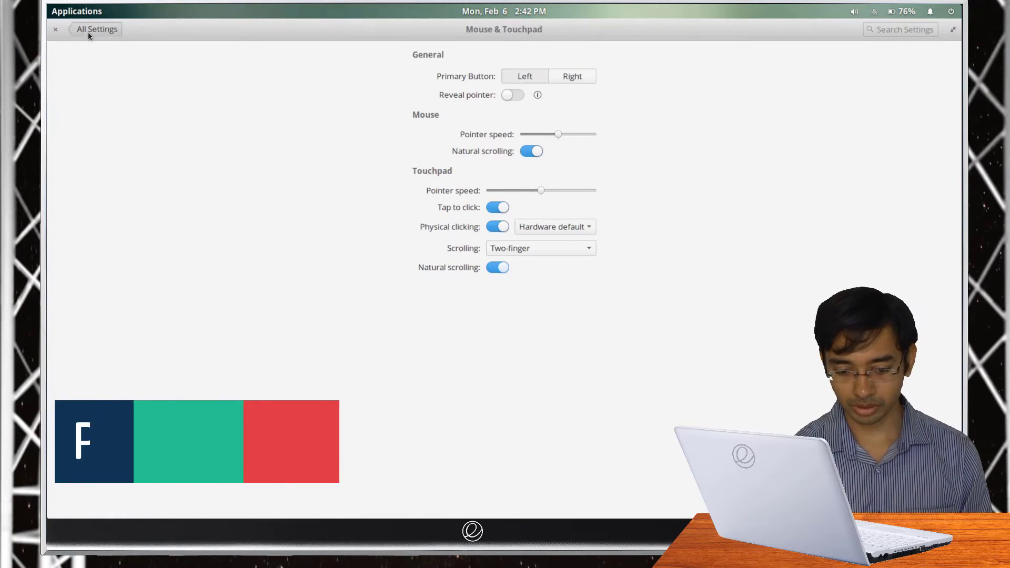
pyautogui.click(88, 32)
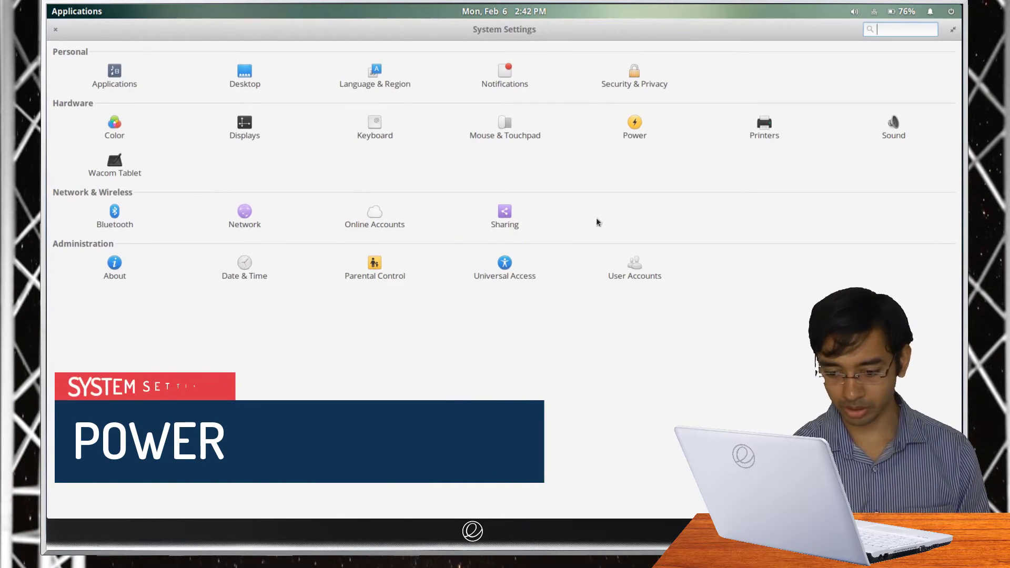
pyautogui.click(634, 126)
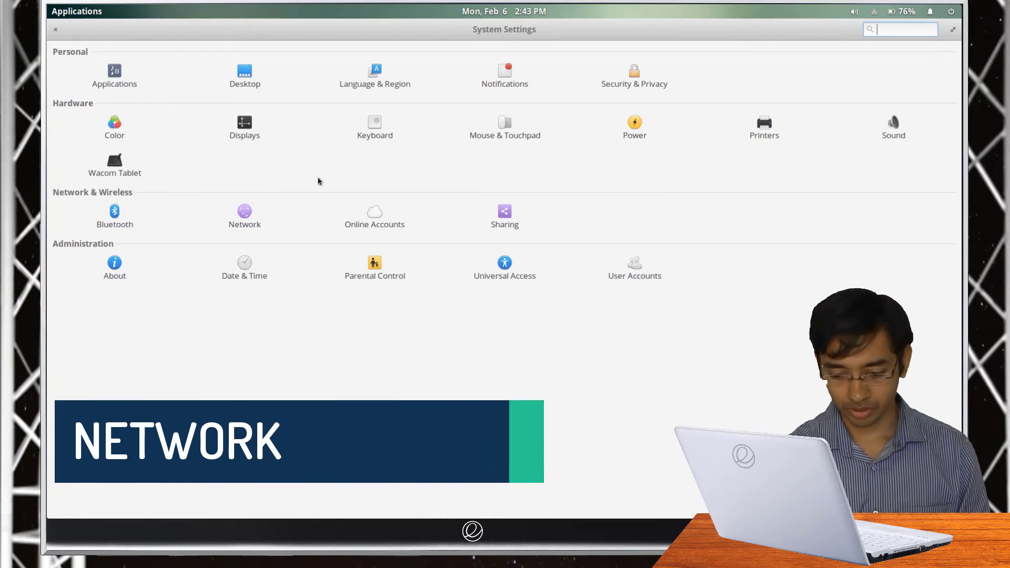
pyautogui.click(247, 217)
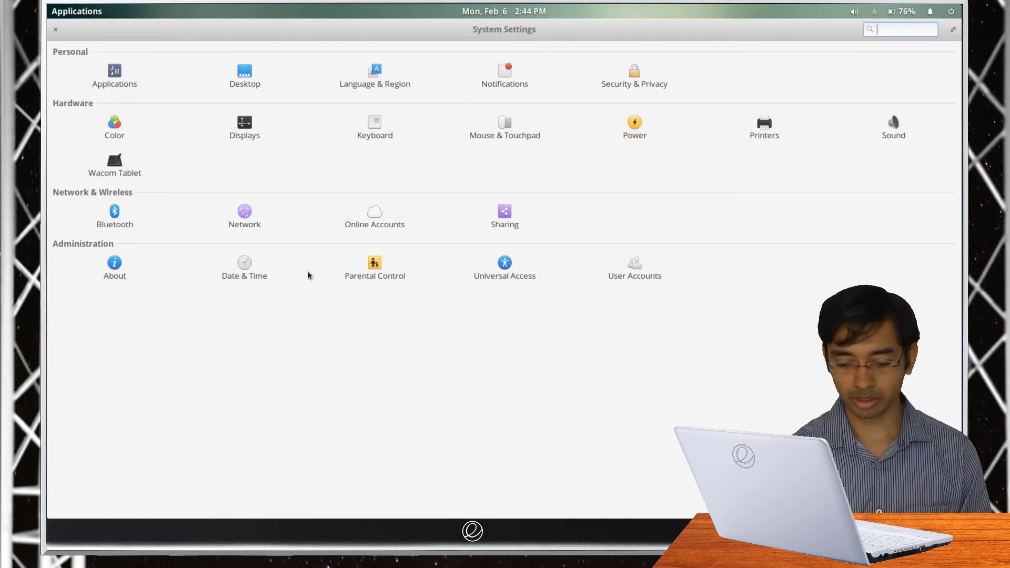
# View the Online Accounts and Sharing settings, and return to the settings overview
pyautogui.click(382, 219)
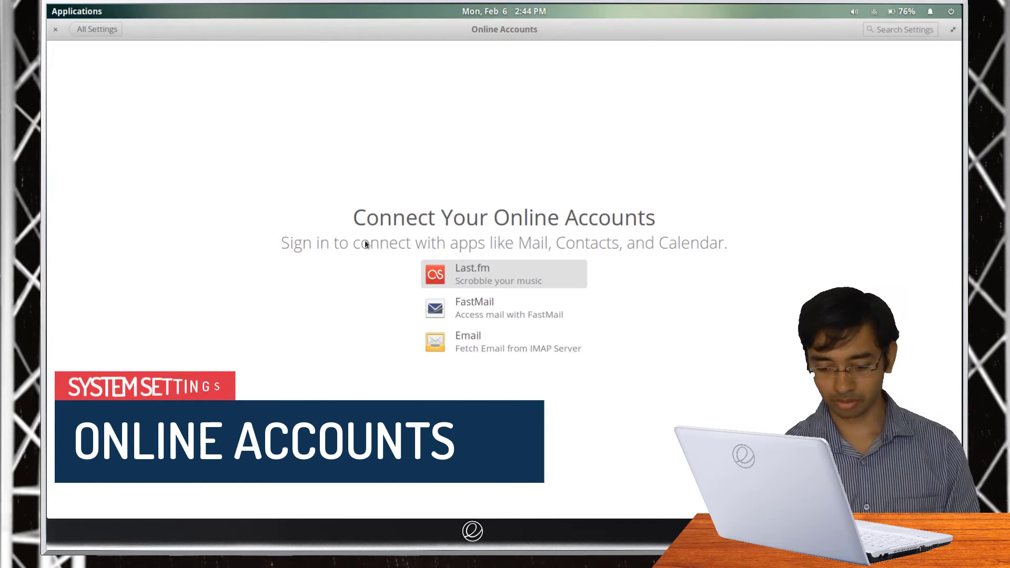
pyautogui.click(113, 30)
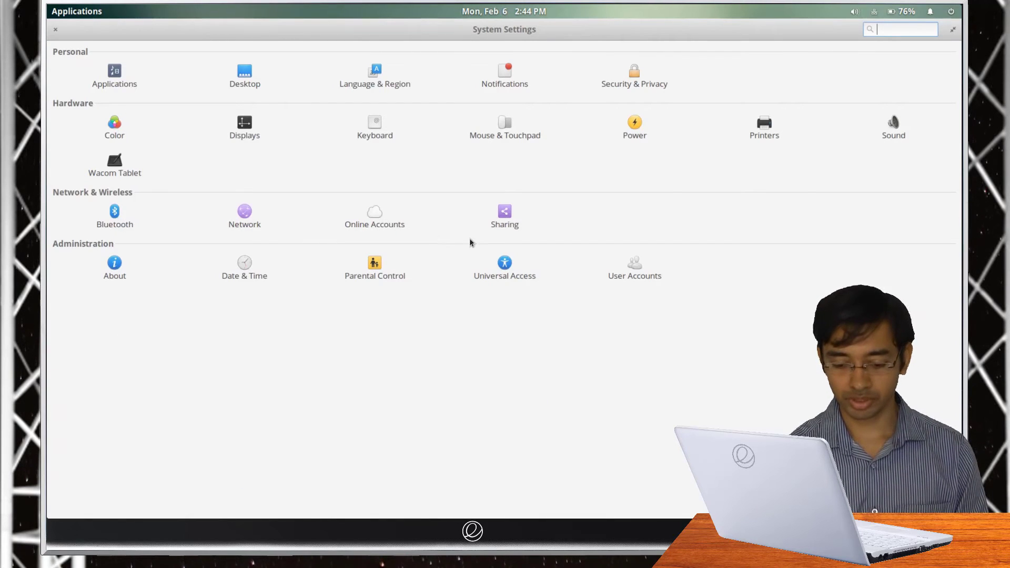
pyautogui.click(506, 223)
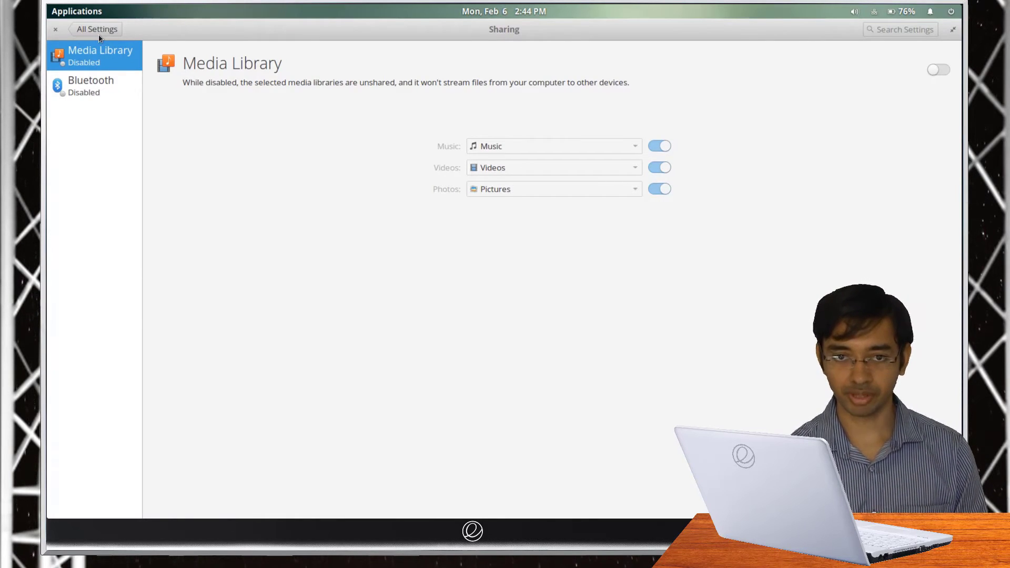
pyautogui.click(100, 31)
# Open the About settings, switch to AppCenter's updates and install all of them, authenticating with the account password
pyautogui.click(113, 266)
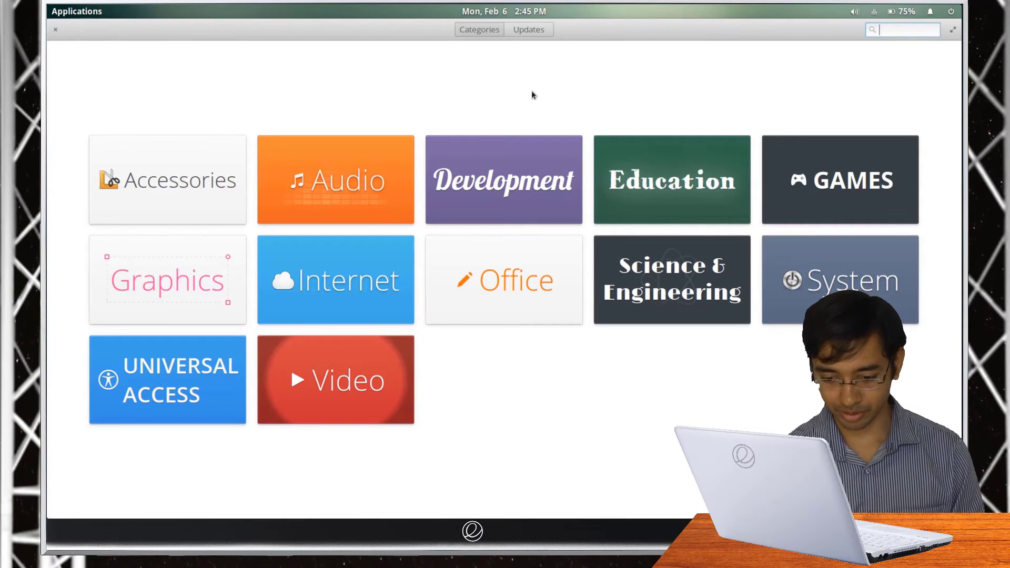
pyautogui.click(518, 31)
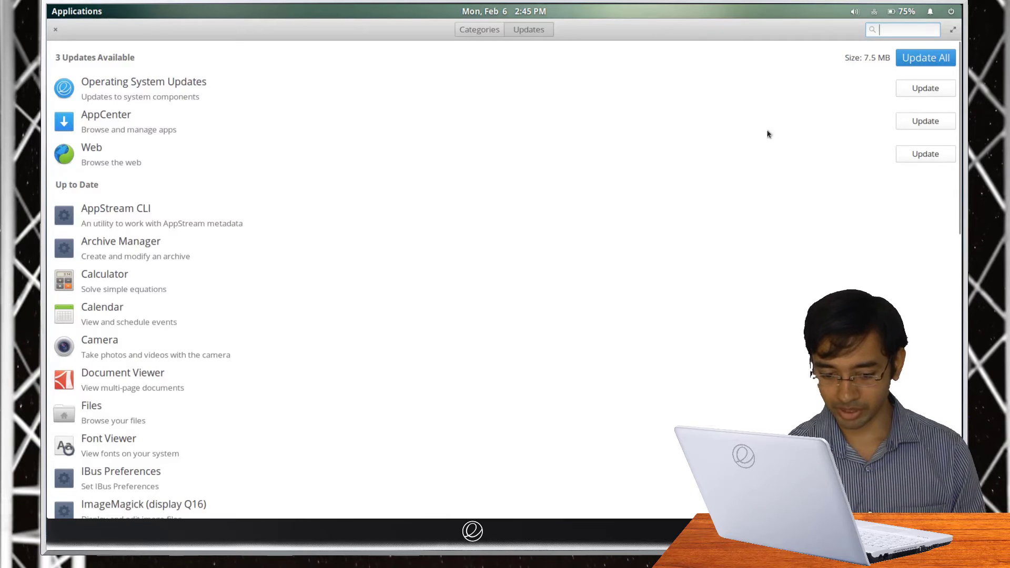
pyautogui.click(926, 63)
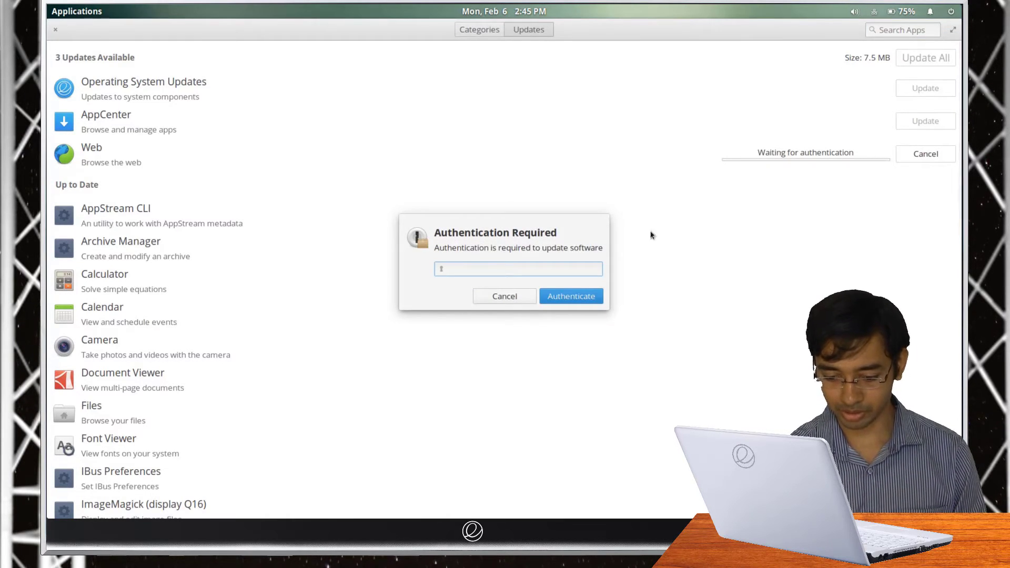
pyautogui.write('•••••••')
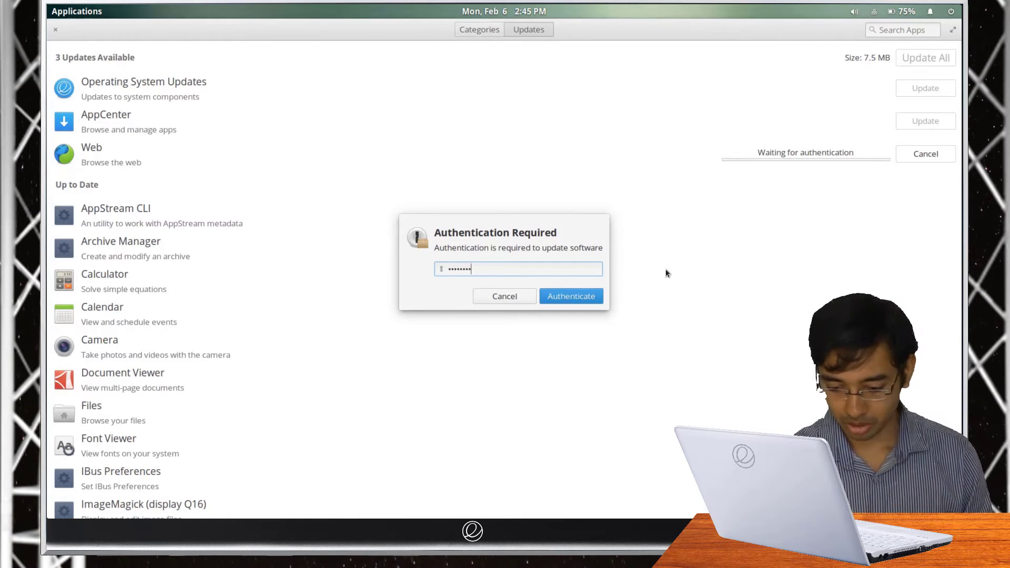
pyautogui.press('Return')
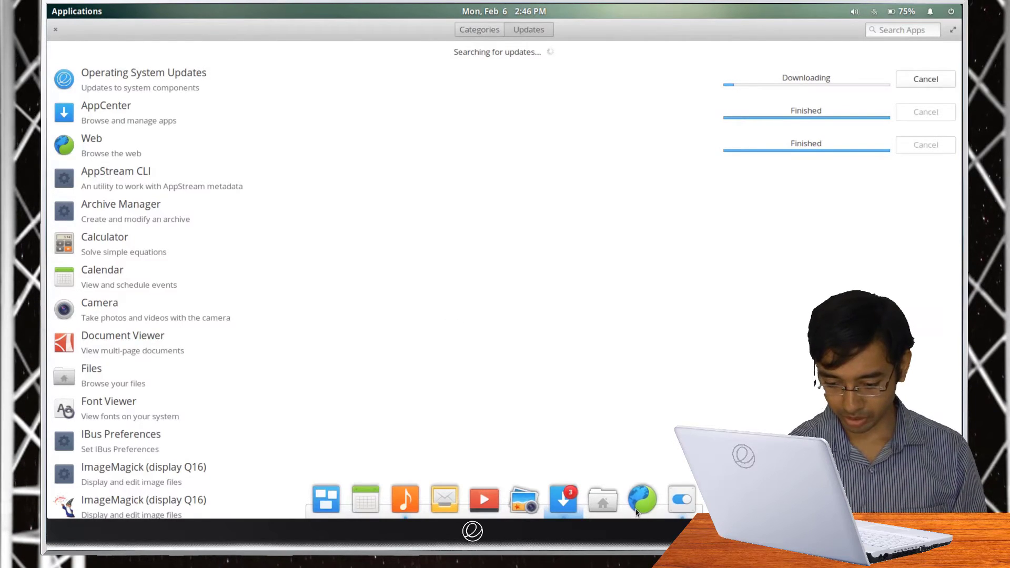
# Switch back to System Settings and review the General, Display and Audio options in Universal Access
pyautogui.click(676, 502)
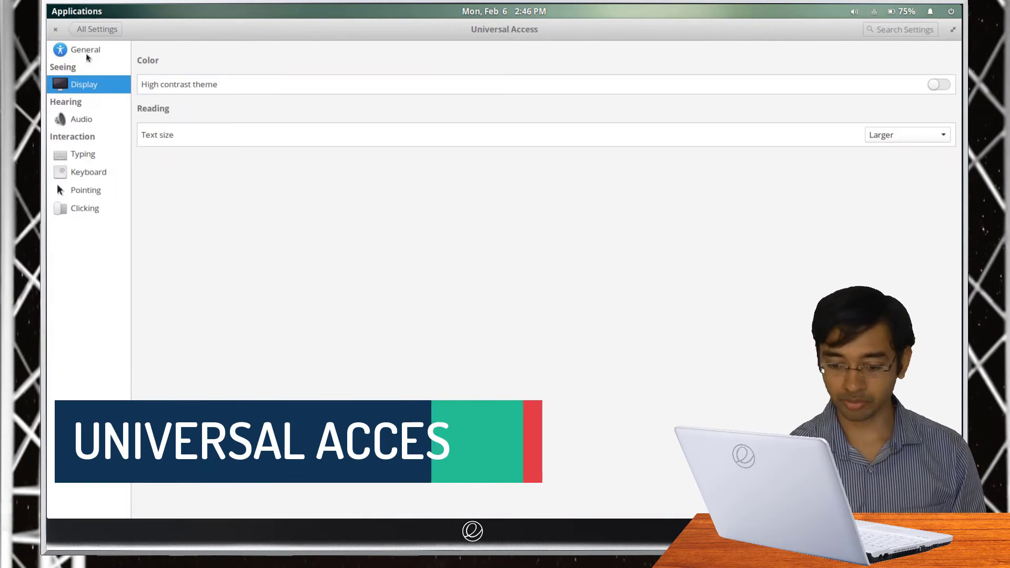
pyautogui.click(86, 52)
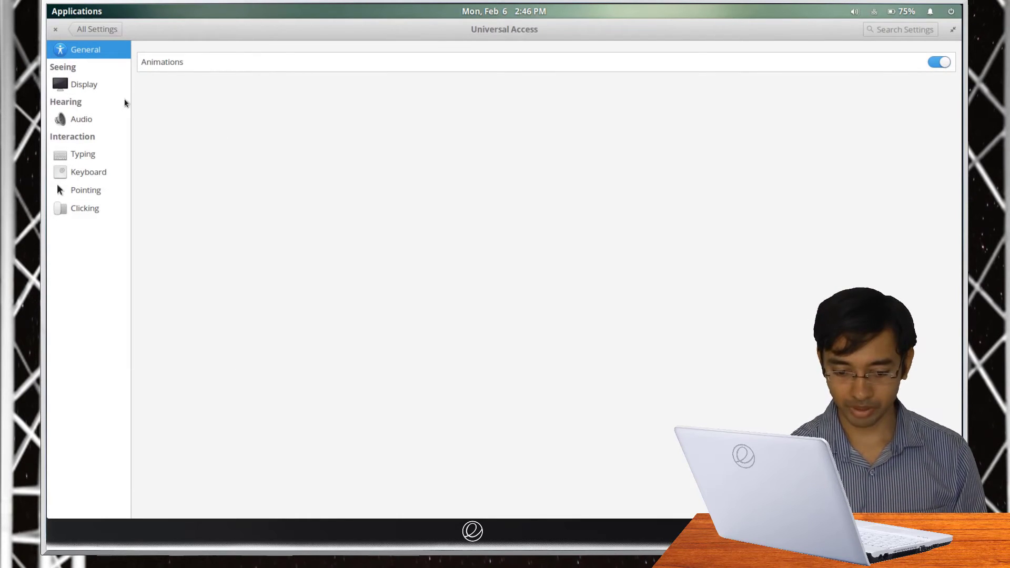
pyautogui.click(91, 88)
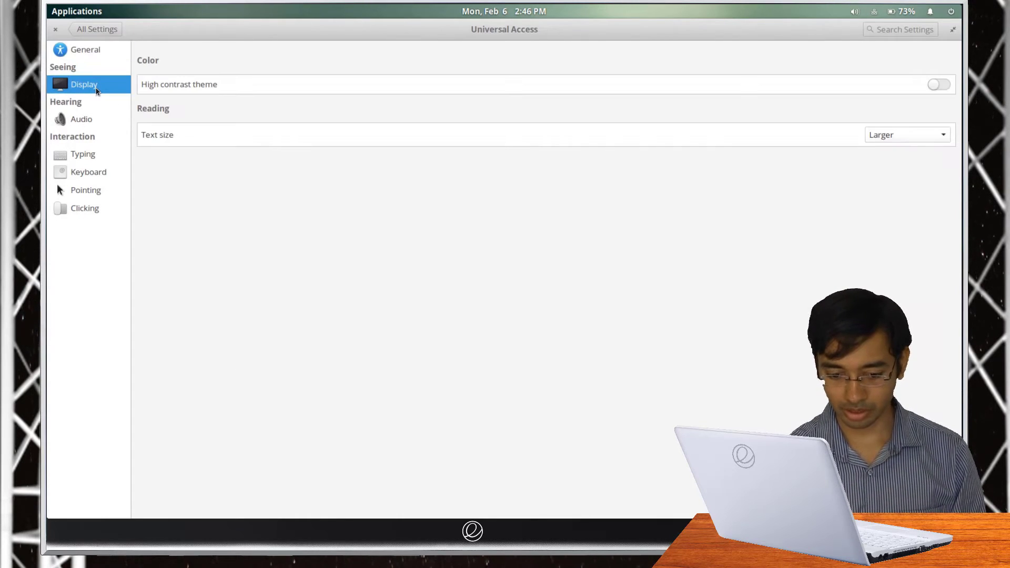
pyautogui.click(95, 56)
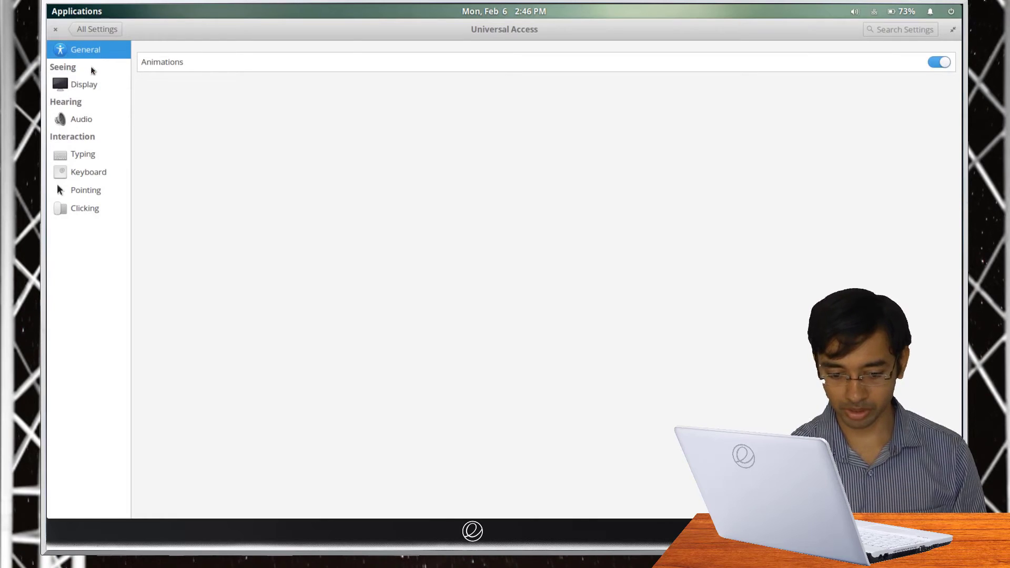
pyautogui.click(89, 82)
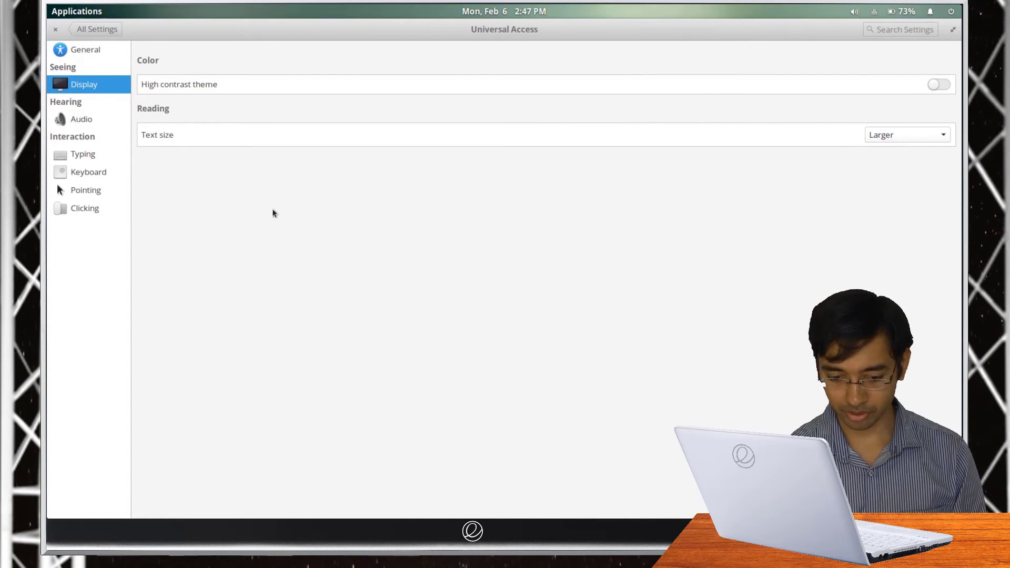
pyautogui.press('Down')
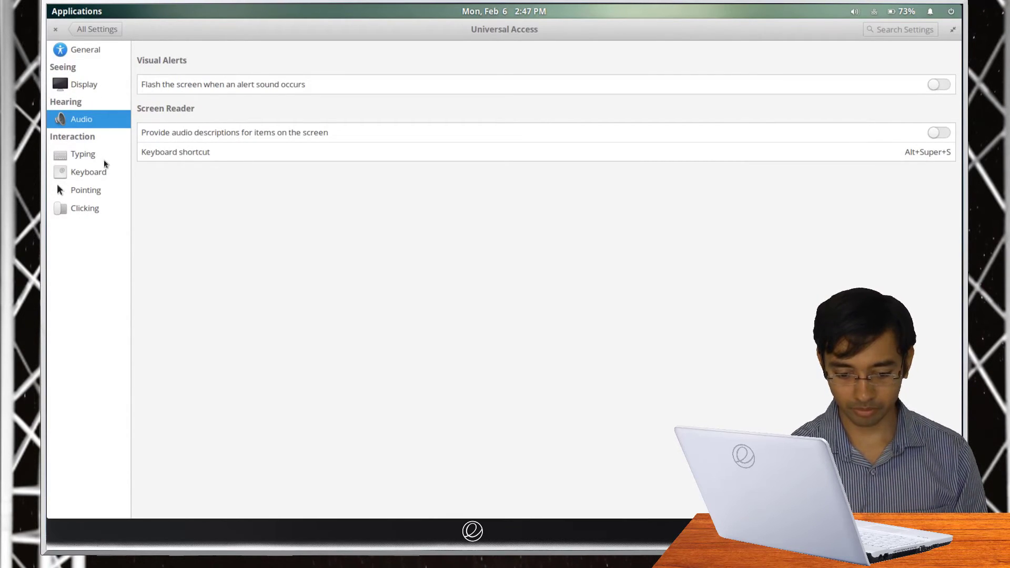
pyautogui.click(84, 86)
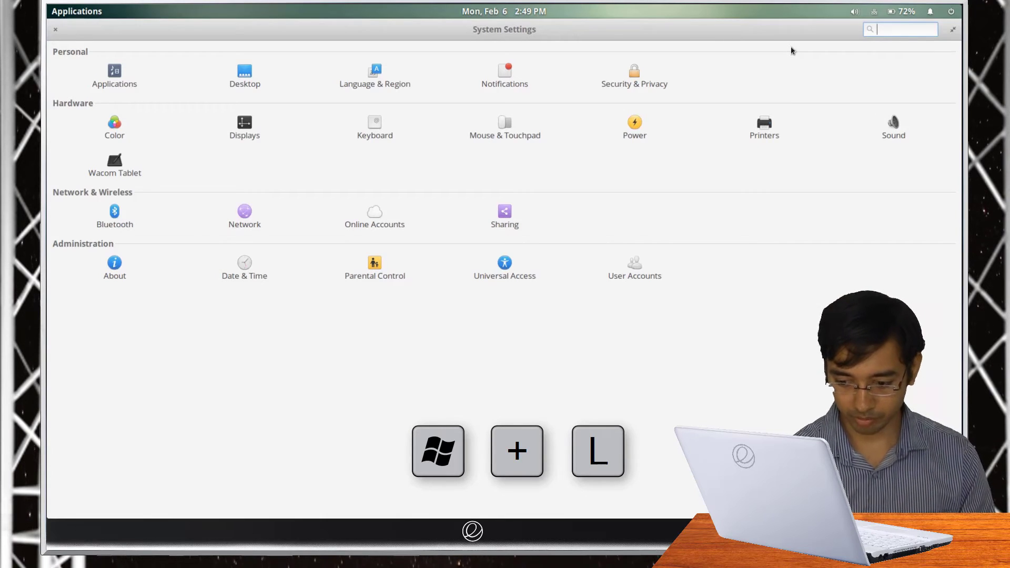
# Lock the screen and browse the other login accounts, including the guest session
pyautogui.press('super+l')
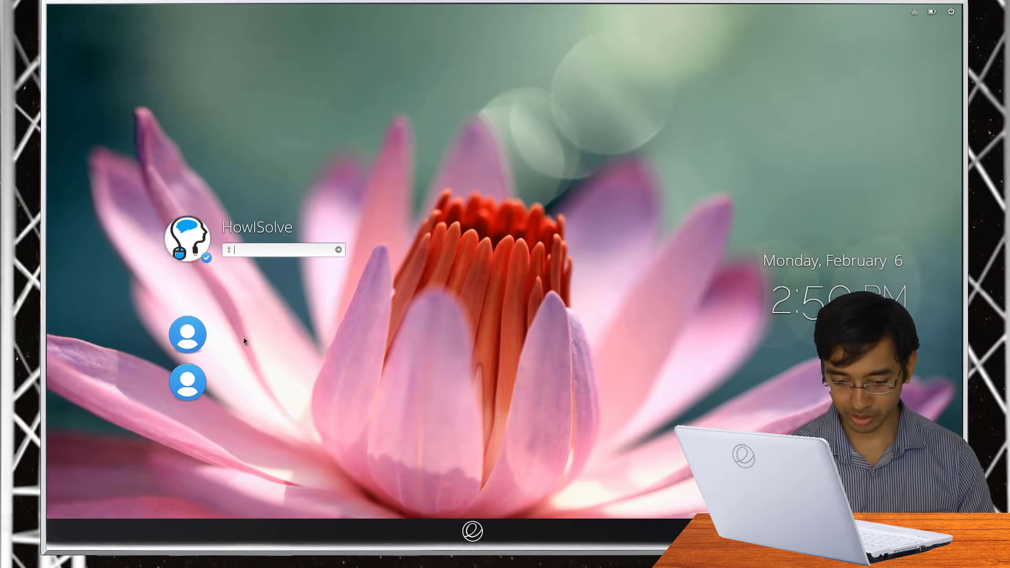
pyautogui.press('Down')
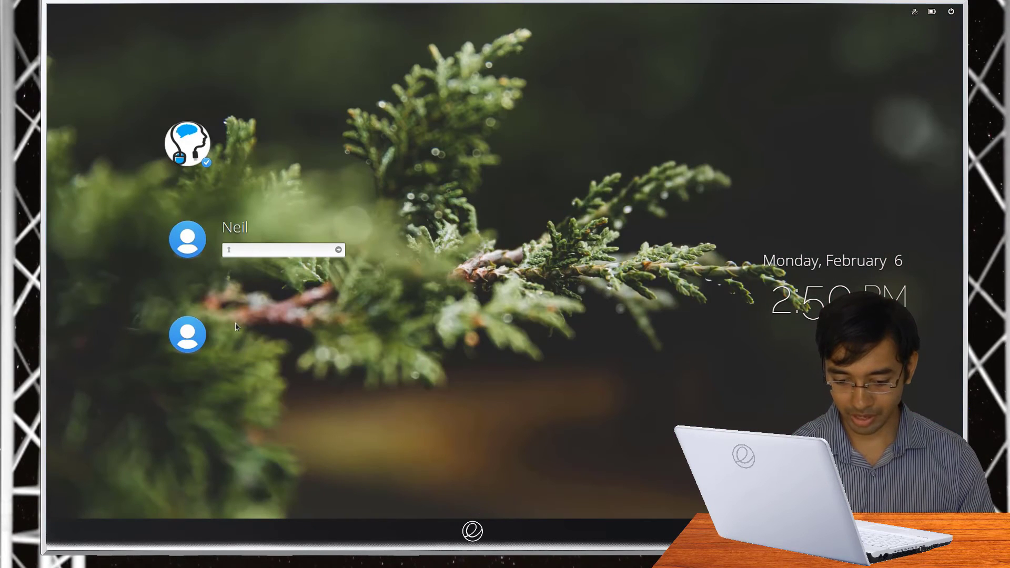
pyautogui.press('Down')
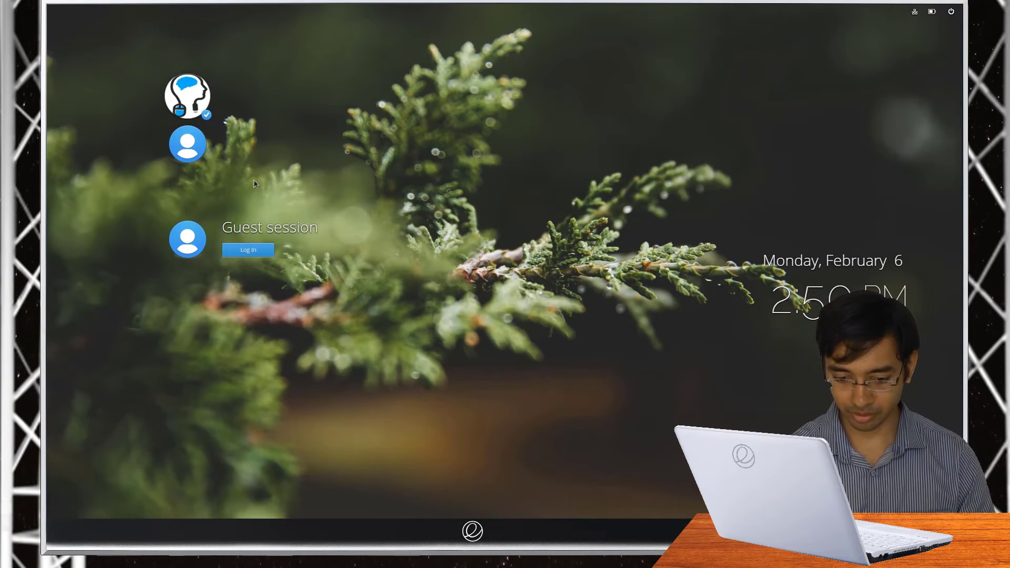
pyautogui.click(235, 141)
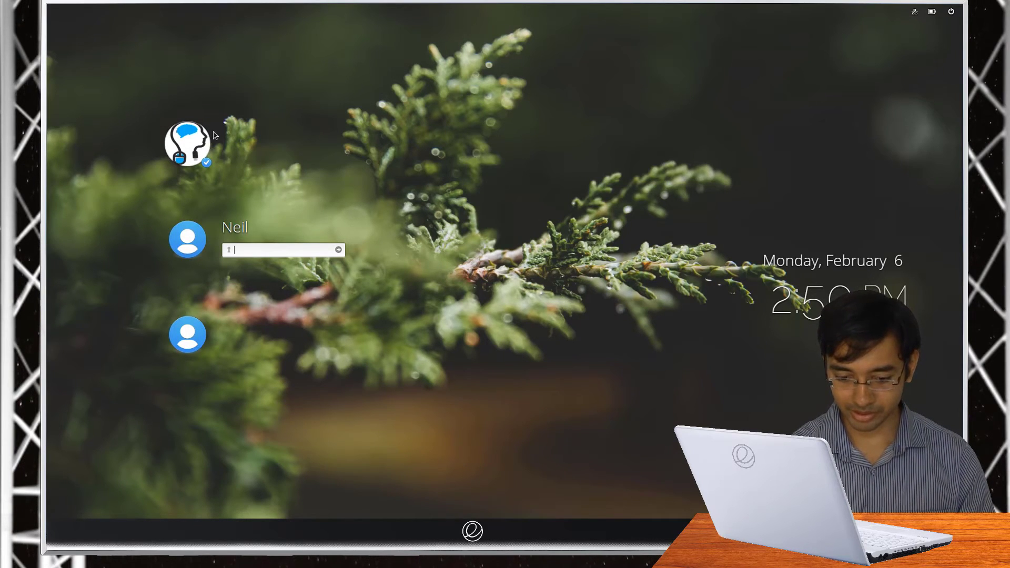
# Log back in to the HowISolve account by entering its password
pyautogui.click(202, 150)
pyautogui.write('••••')
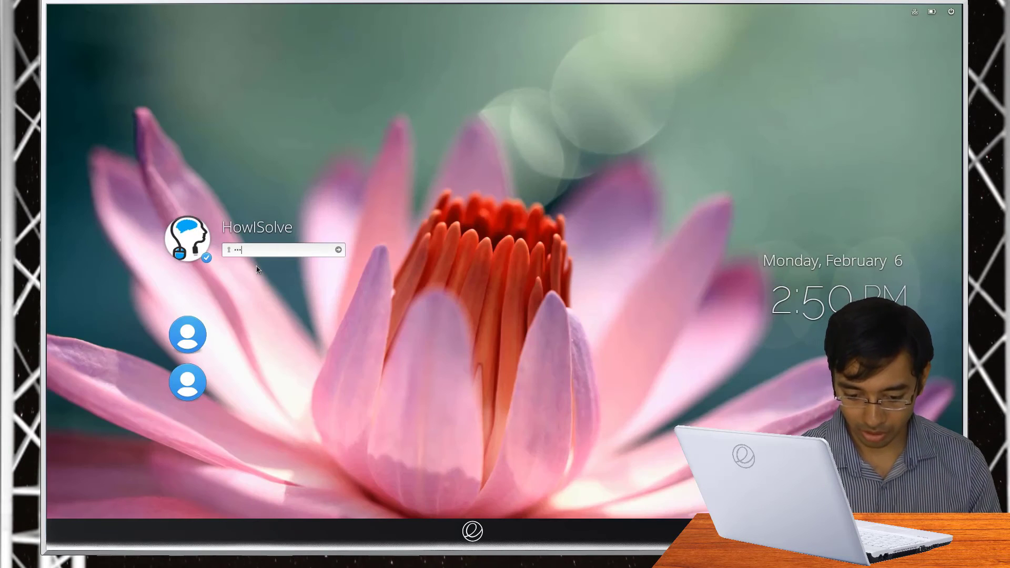
pyautogui.press('Return')
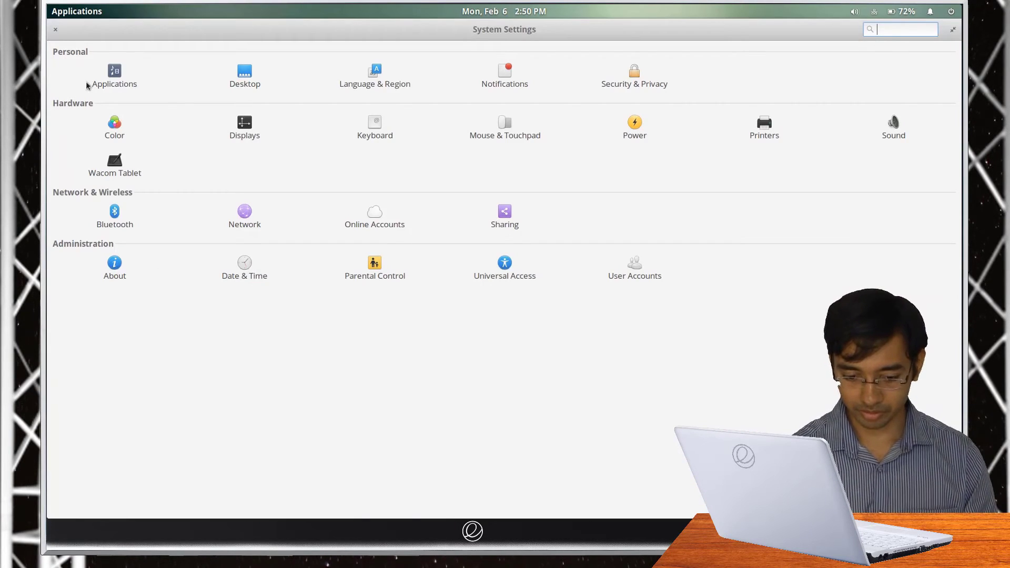
# Switch to the Epiphany web browser and add four new tabs
pyautogui.moveTo(49, 6)
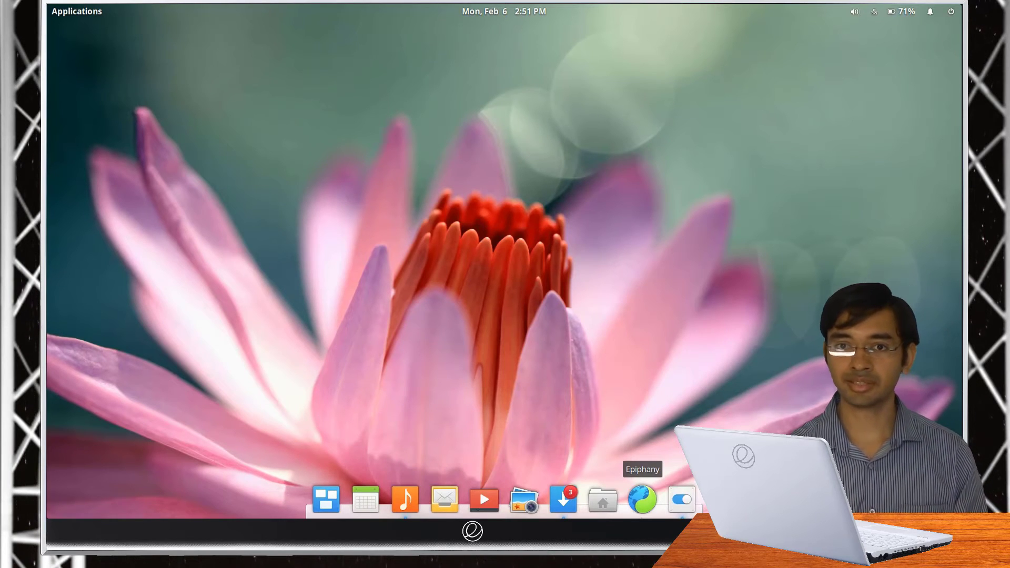
pyautogui.click(650, 506)
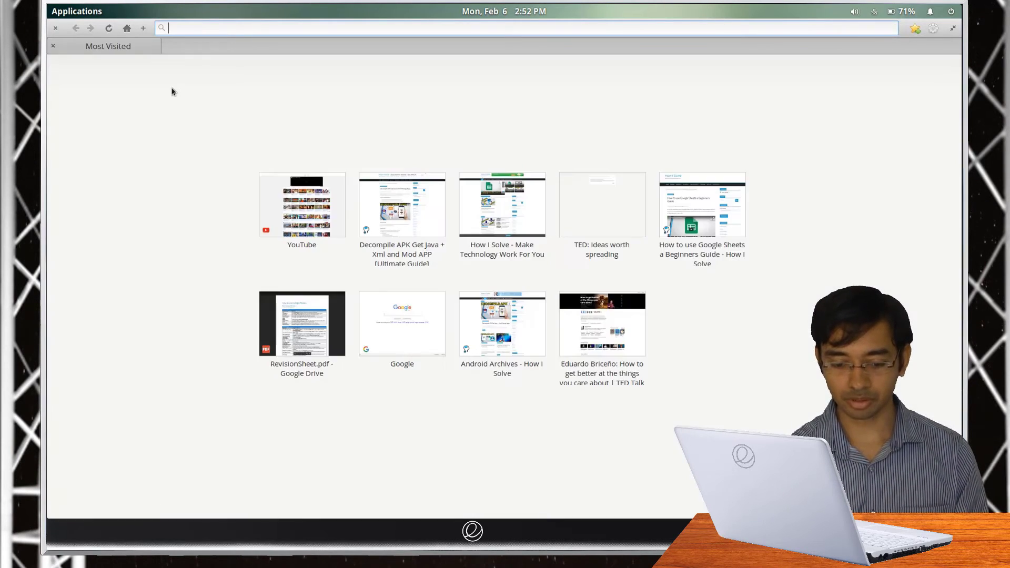
pyautogui.click(143, 28)
pyautogui.click(143, 28)
pyautogui.click(144, 28)
pyautogui.click(144, 28)
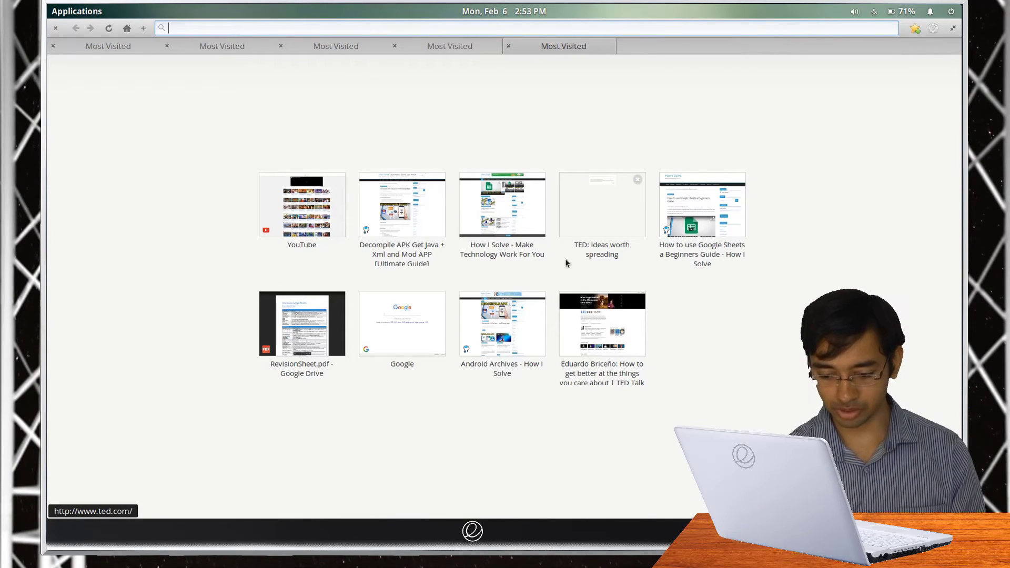
# Review the General, Privacy and Language sections of the browser preferences, and close the preferences
pyautogui.click(930, 31)
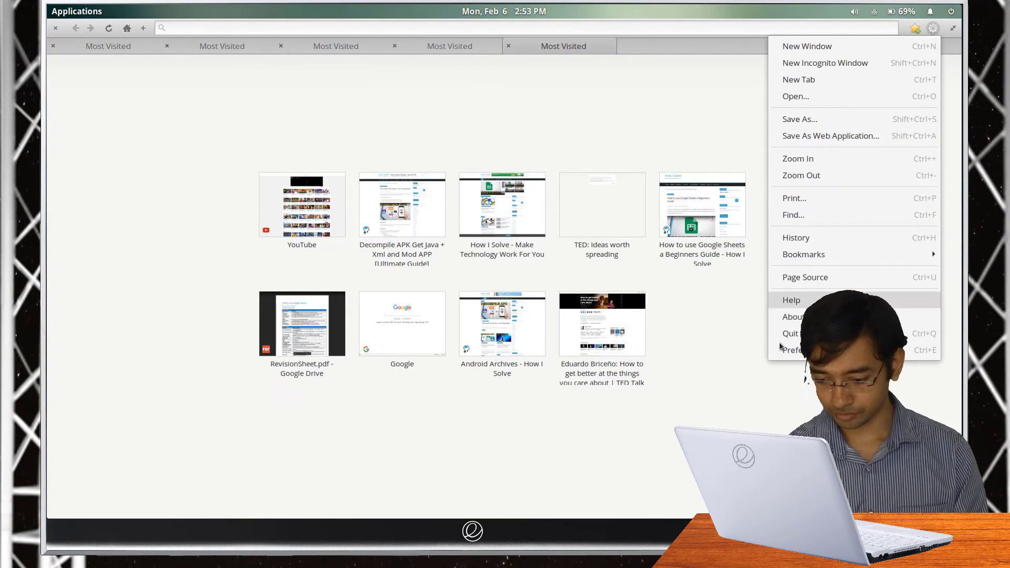
pyautogui.click(795, 356)
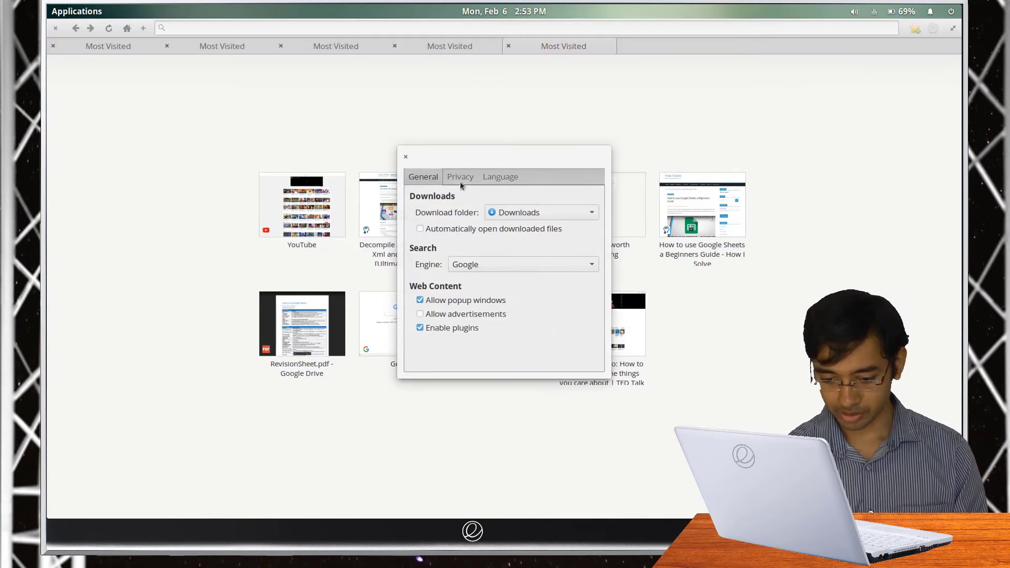
pyautogui.click(460, 178)
pyautogui.click(495, 178)
pyautogui.click(423, 178)
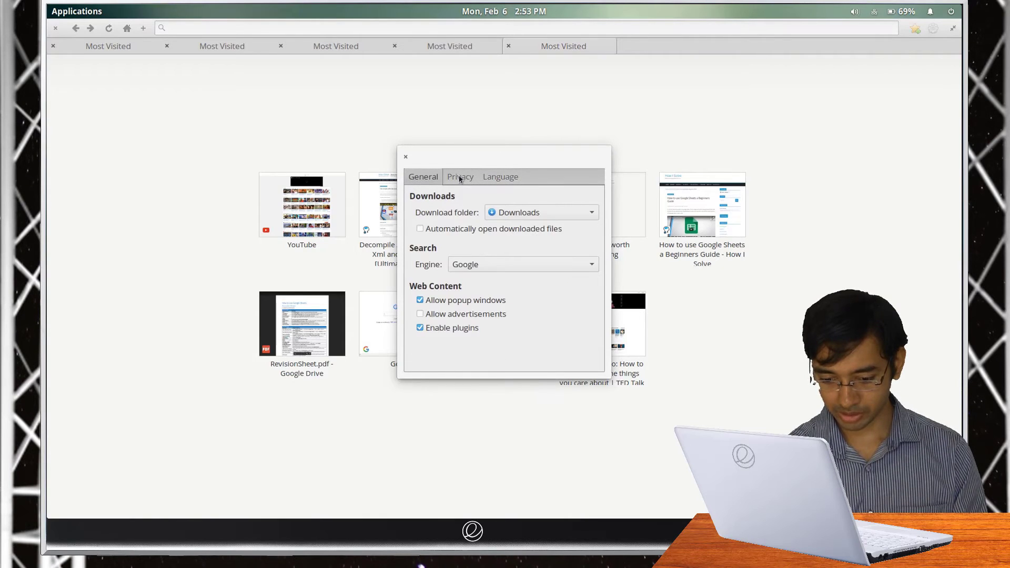
pyautogui.click(458, 178)
pyautogui.click(419, 180)
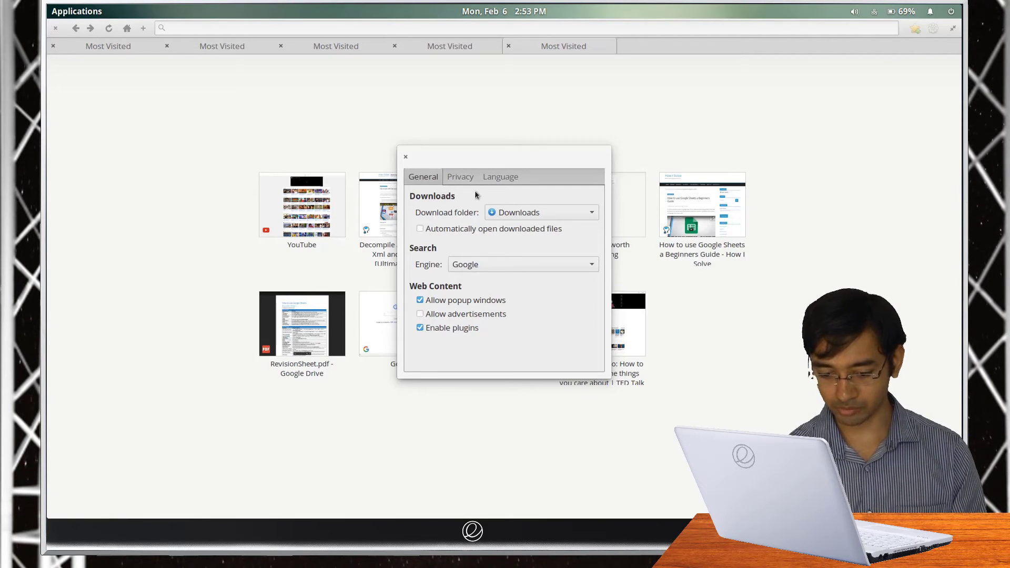
pyautogui.click(406, 156)
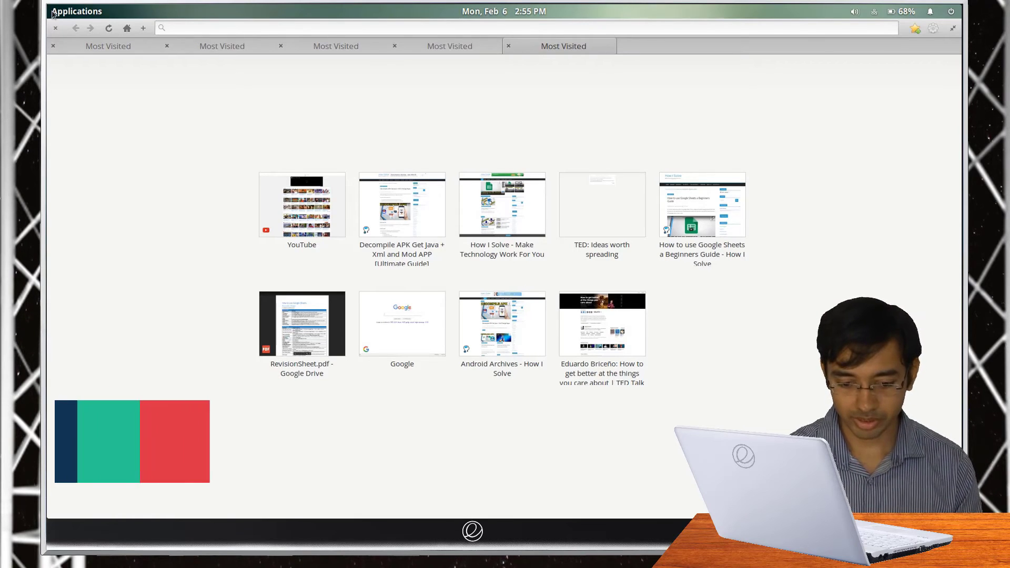
# Switch to the Music app and maximize its window
pyautogui.press('super')
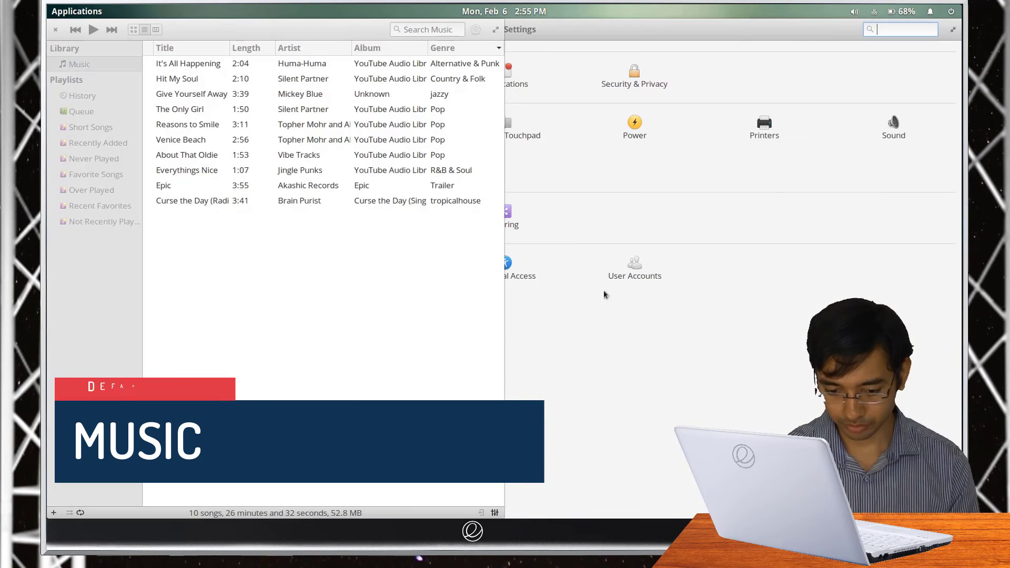
pyautogui.doubleClick(219, 21)
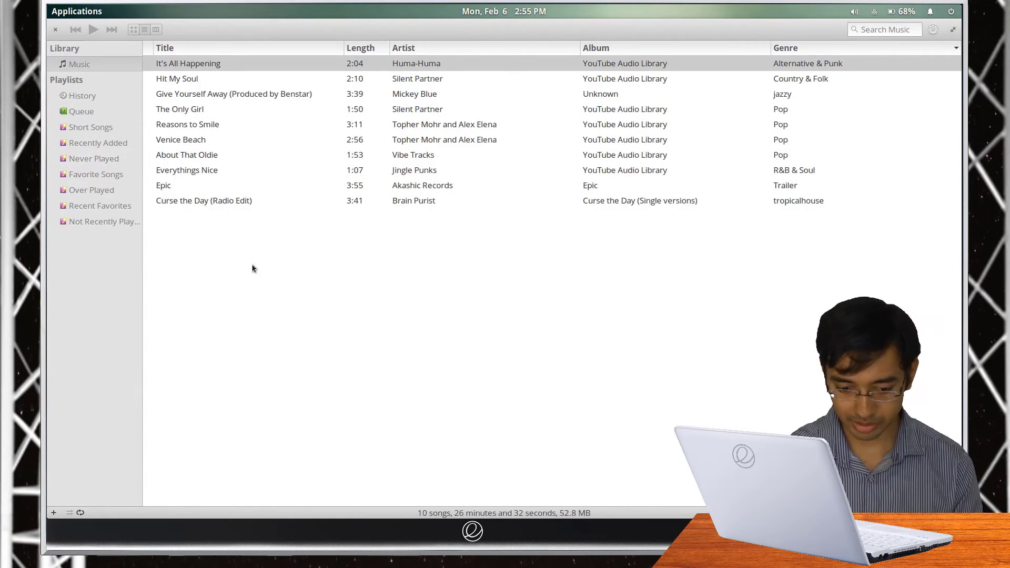
# Turn off repeat playback for the music library
pyautogui.click(81, 513)
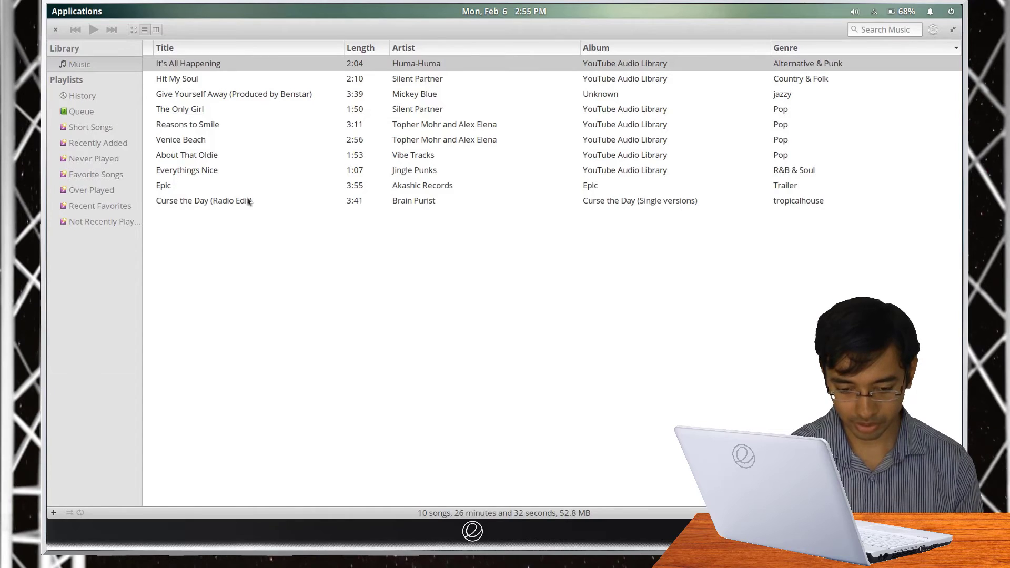
# Try out a new smart playlist with its rule set to Artist, and cancel it without saving
pyautogui.click(53, 512)
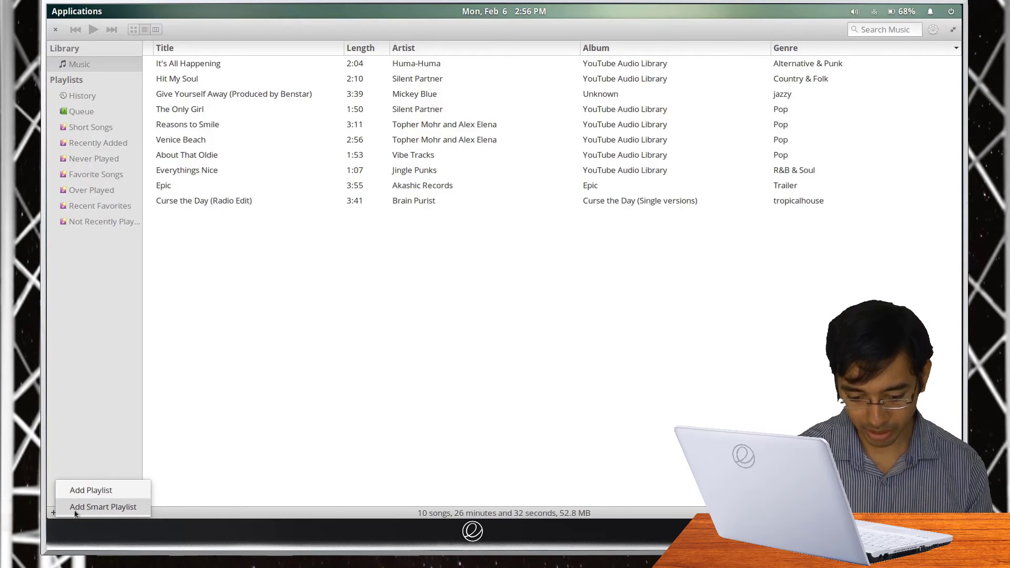
pyautogui.click(100, 507)
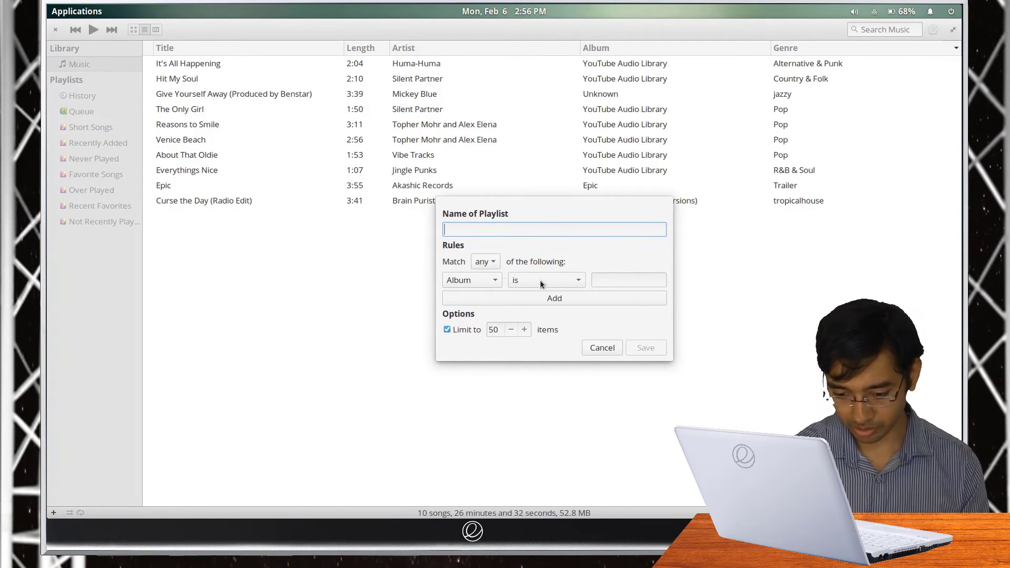
pyautogui.click(494, 278)
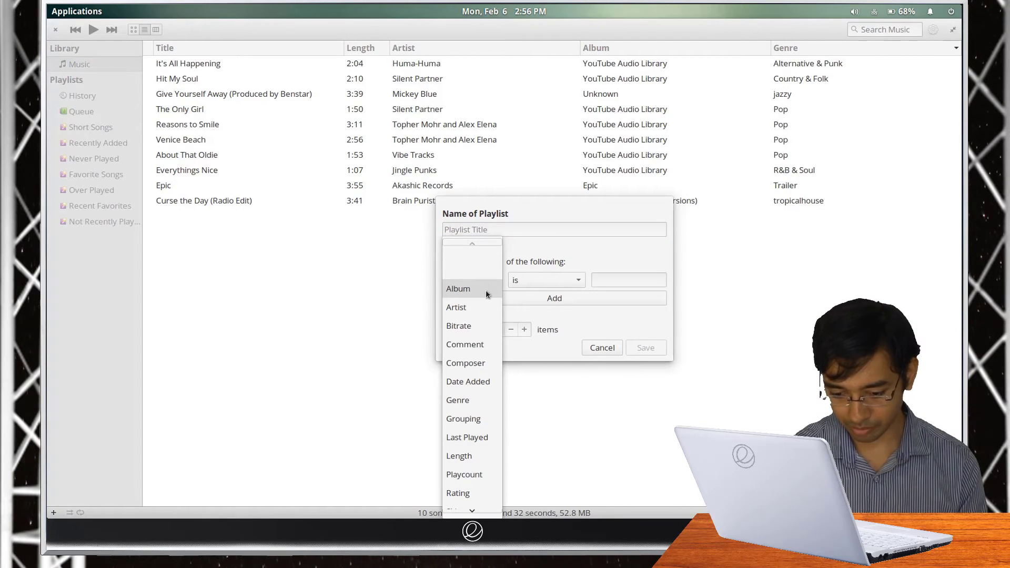
pyautogui.click(476, 302)
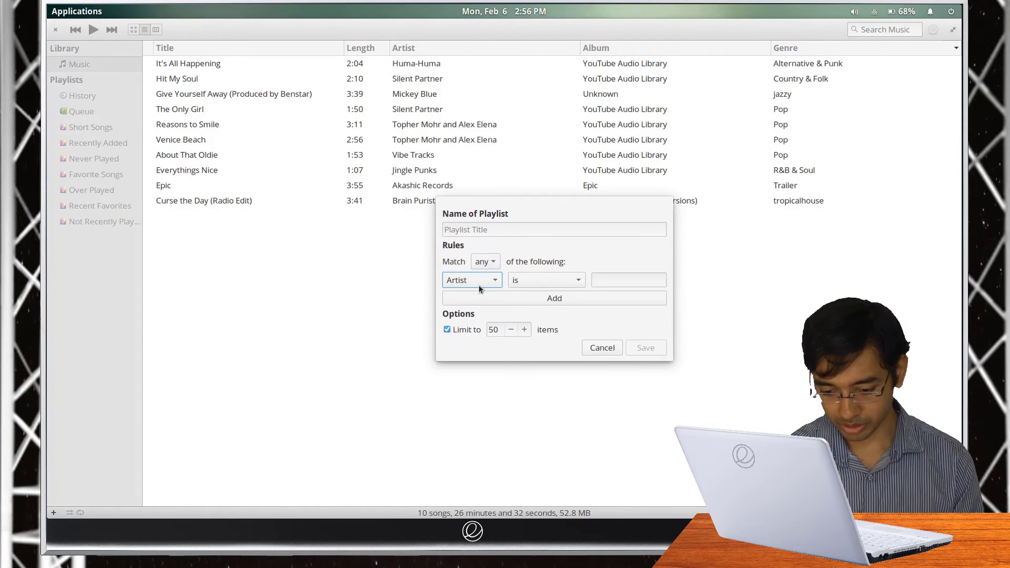
pyautogui.click(607, 350)
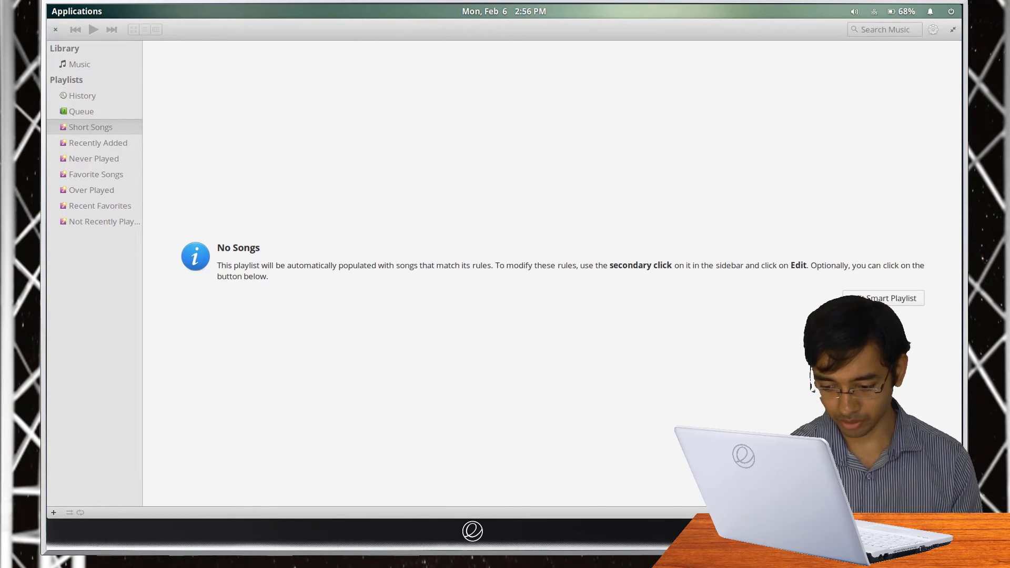
# Examine the rules of the Short Songs smart playlist without changing them, and return to the full music library
pyautogui.click(884, 298)
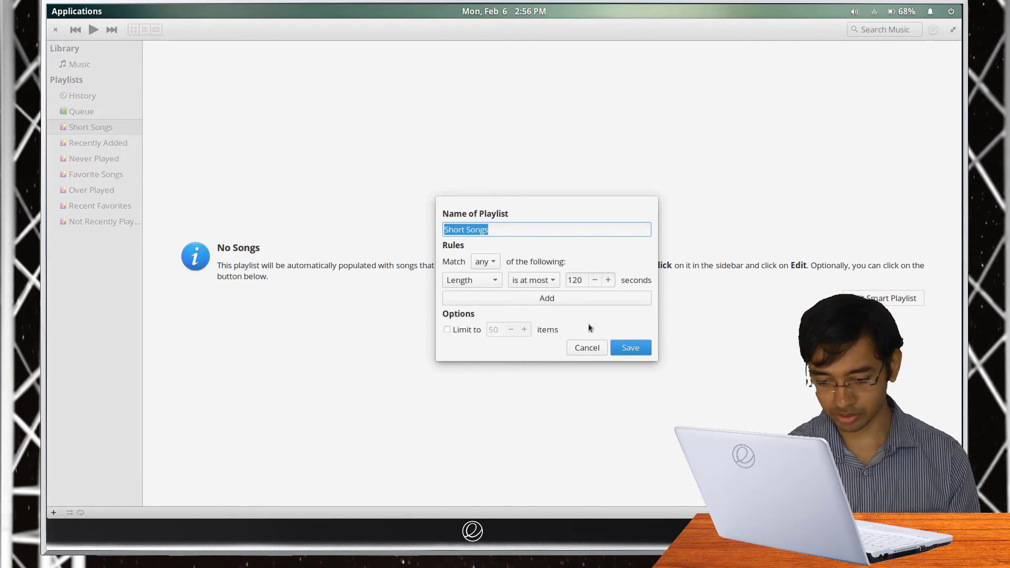
pyautogui.click(586, 346)
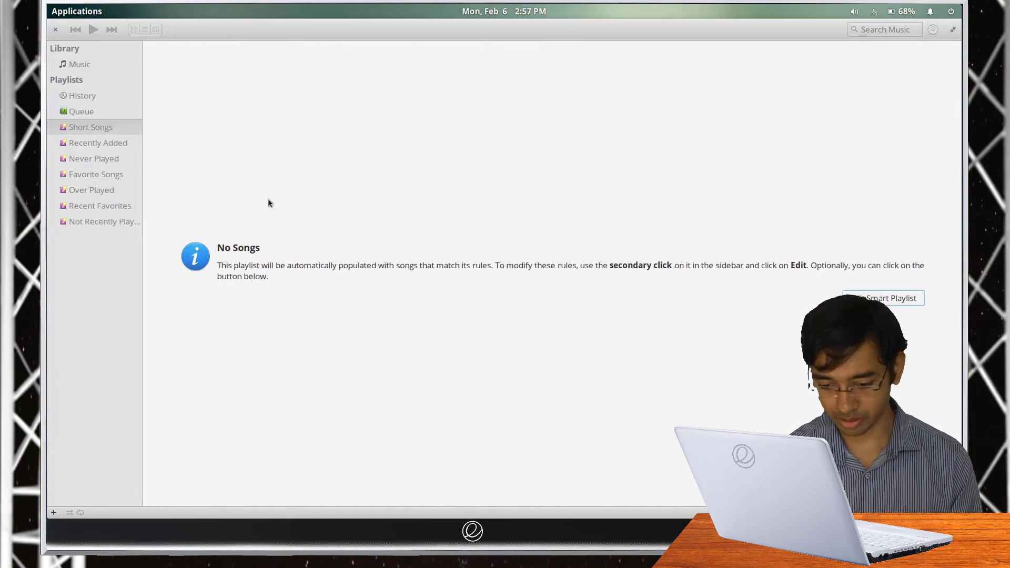
pyautogui.click(90, 65)
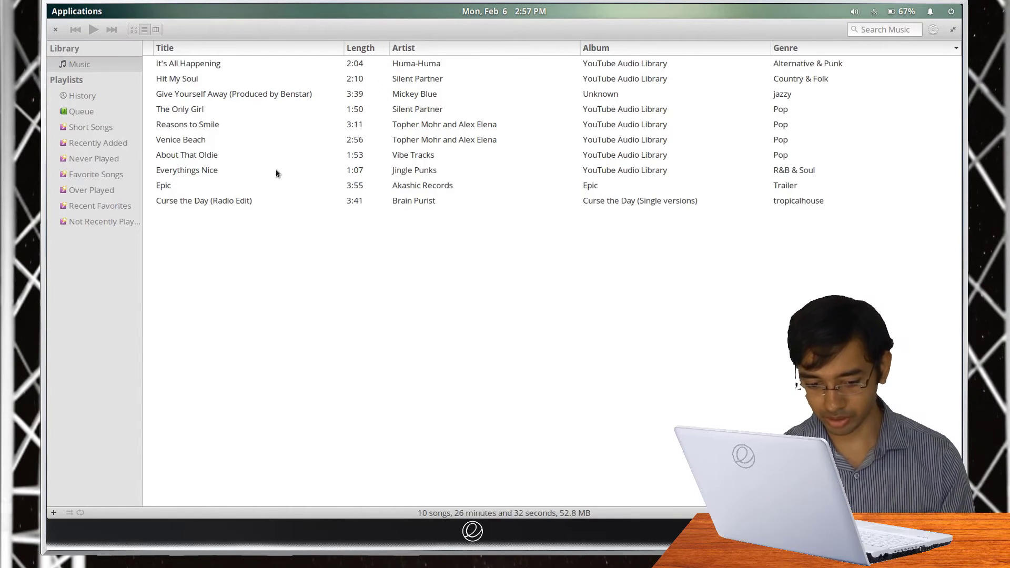
# Compare the album grid and list views of the music library, ending on the column browser view
pyautogui.click(134, 29)
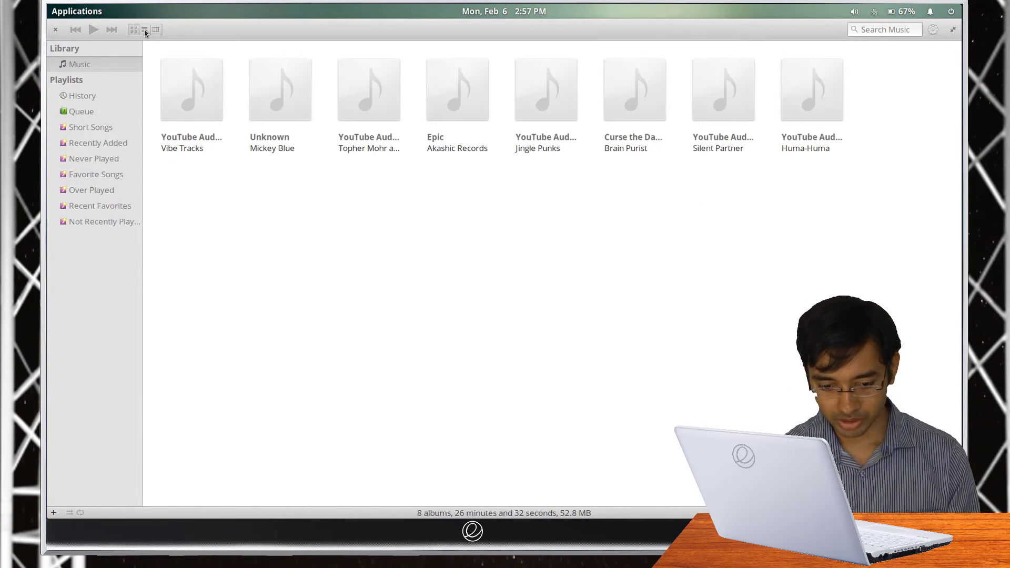
pyautogui.click(144, 30)
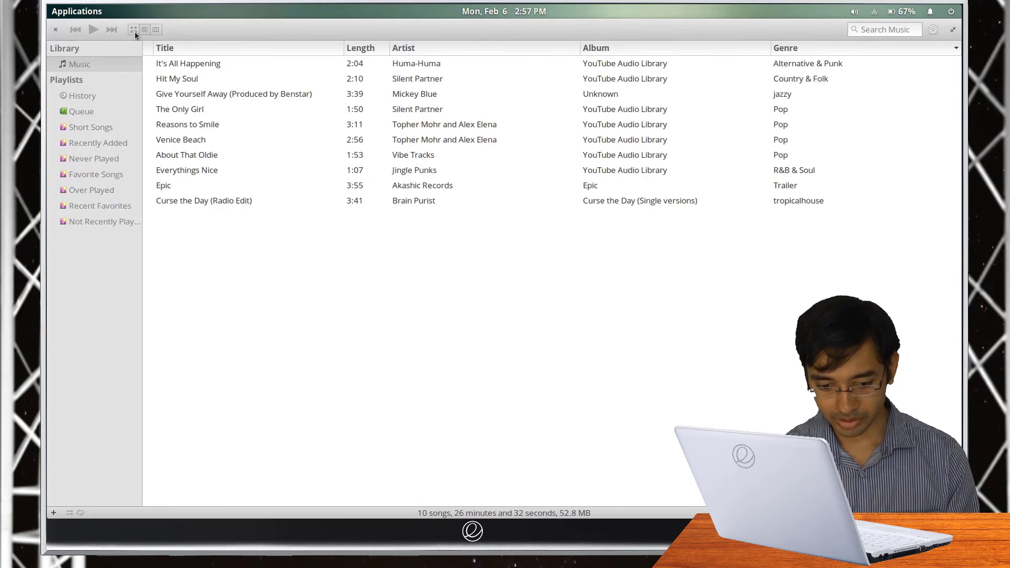
pyautogui.click(134, 30)
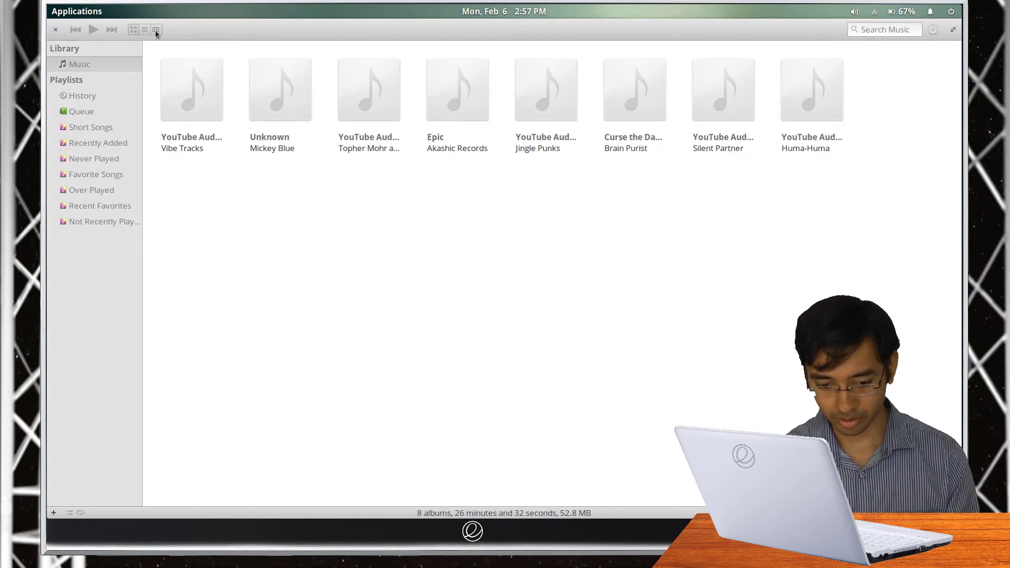
pyautogui.click(156, 30)
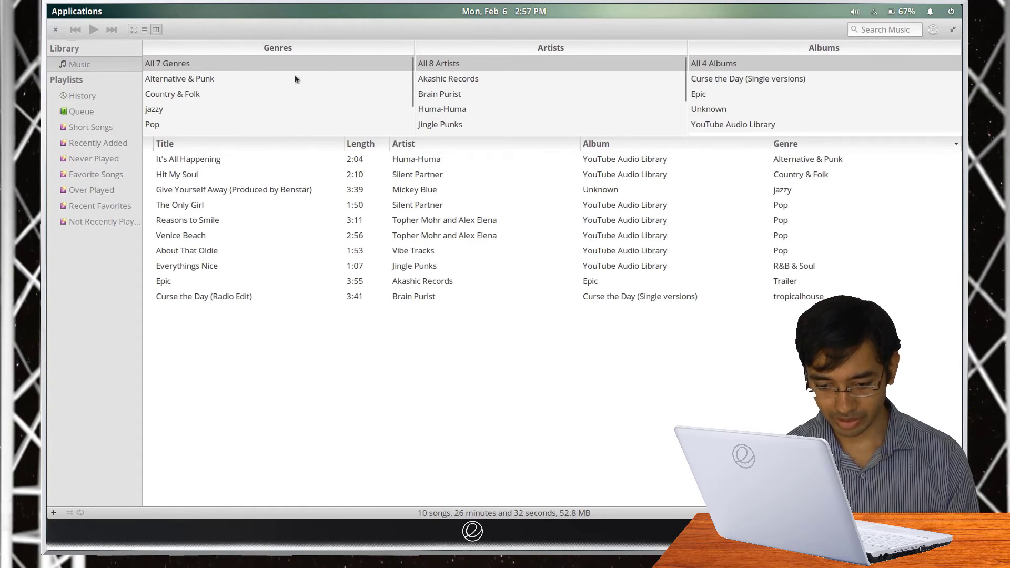
# Filter the library by the Alternative & Punk genre, reset to all genres, and filter by the YouTube Audio Library album
pyautogui.click(187, 80)
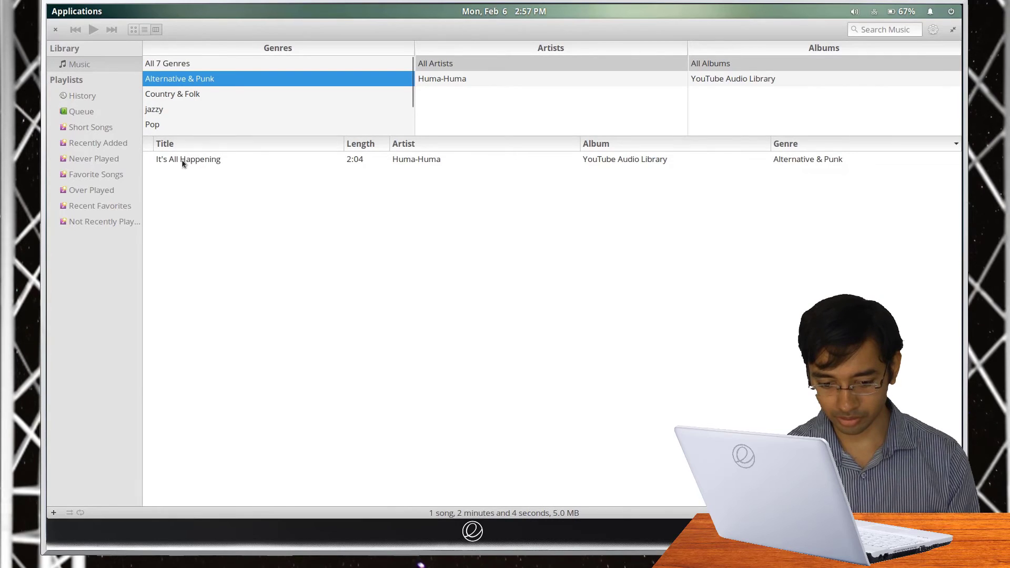
pyautogui.click(228, 65)
pyautogui.click(849, 124)
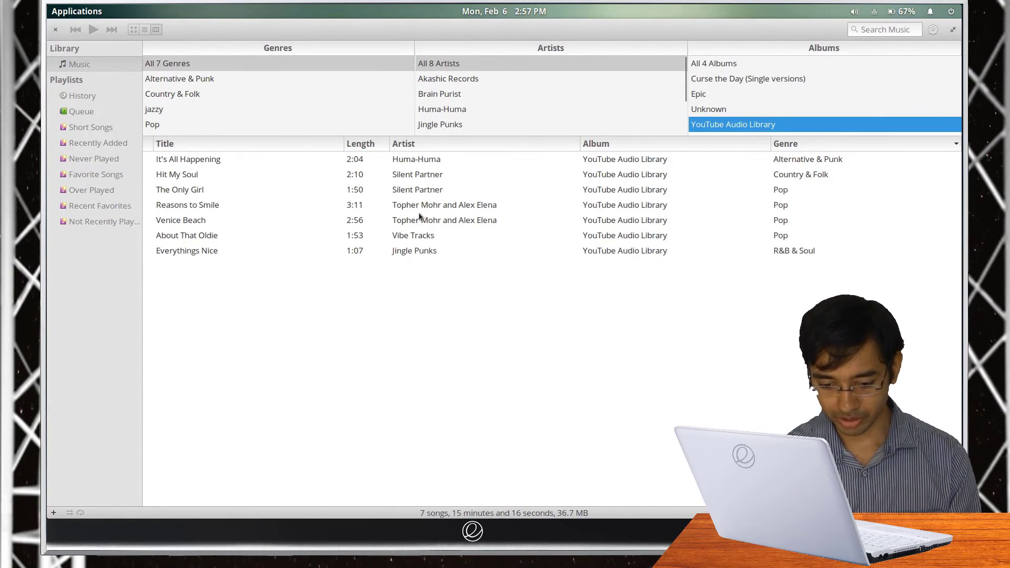
# Play The Only Girl from the filtered songs and skip to the end of the playing track
pyautogui.doubleClick(262, 189)
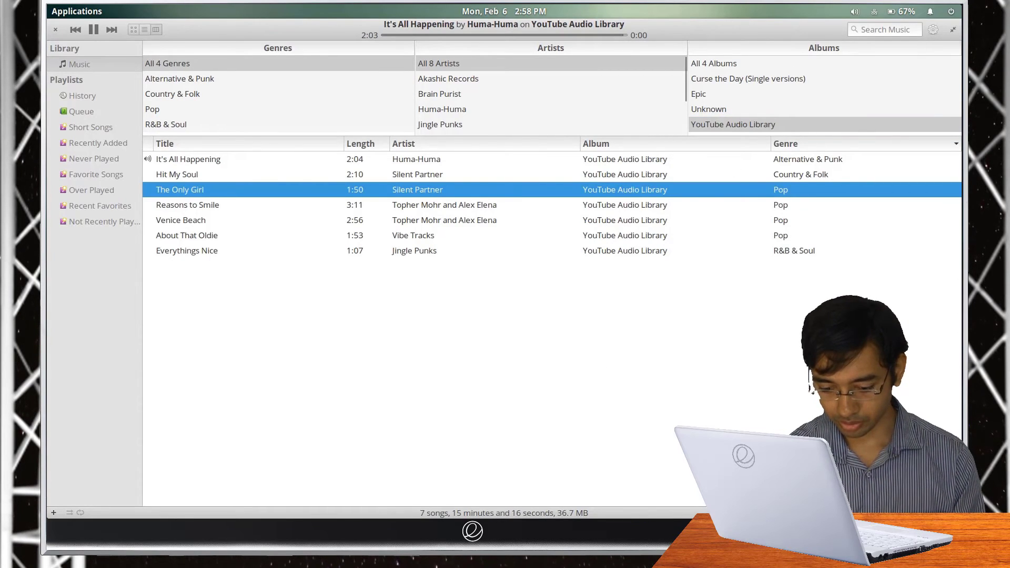
pyautogui.click(617, 34)
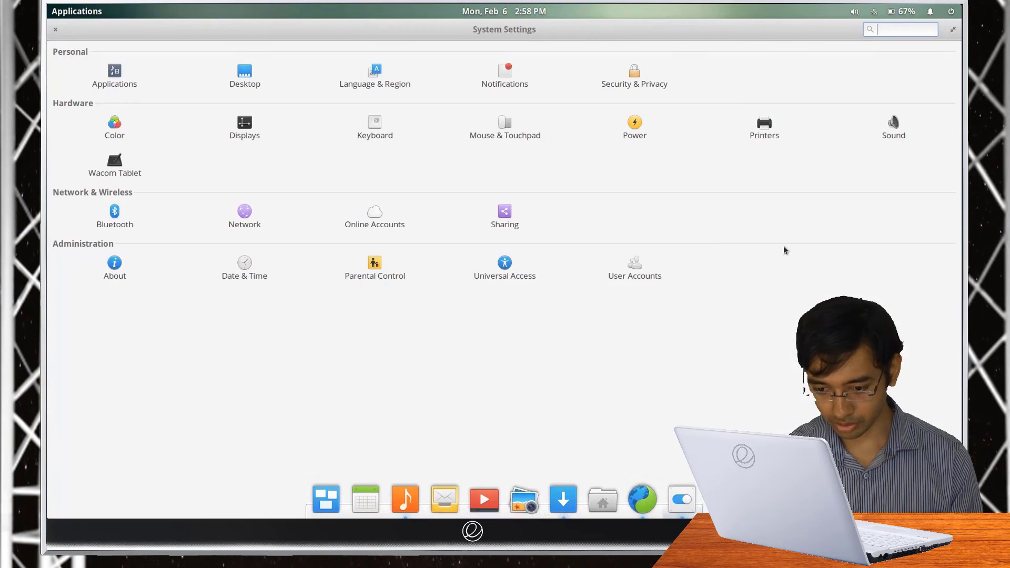
# Bring up System Settings, close its window, and open the notifications indicator
pyautogui.click(681, 498)
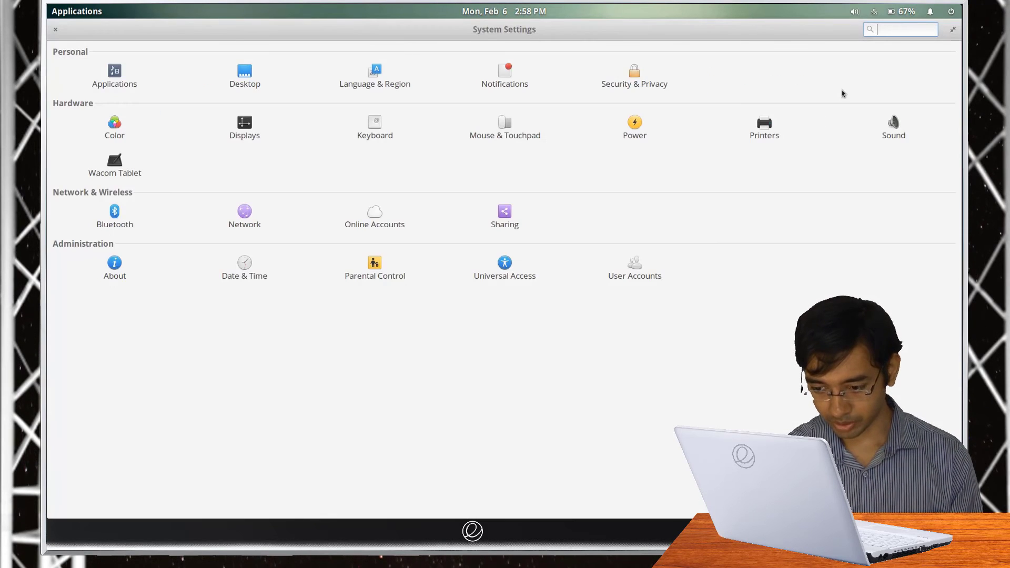
pyautogui.click(55, 29)
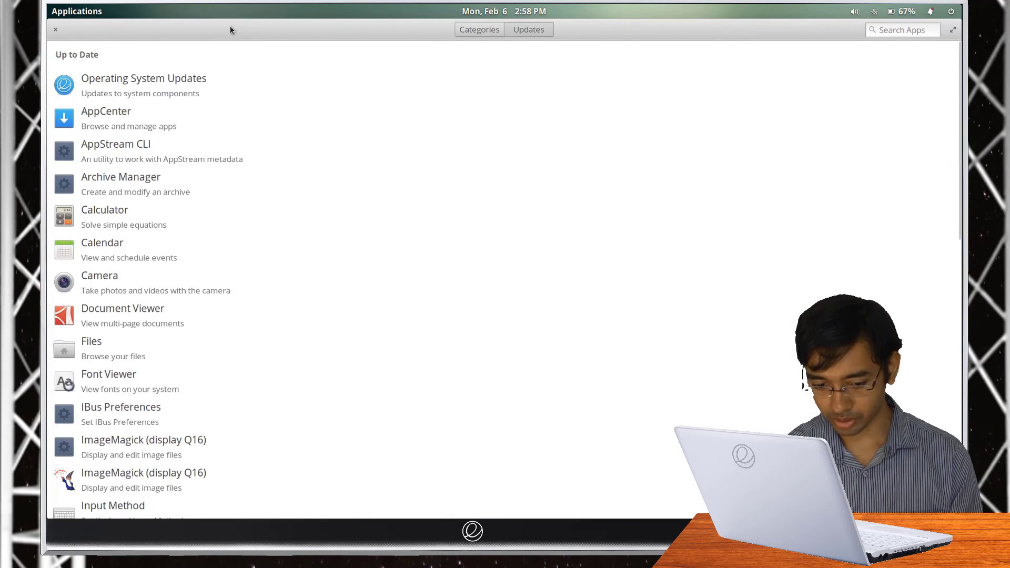
pyautogui.click(928, 13)
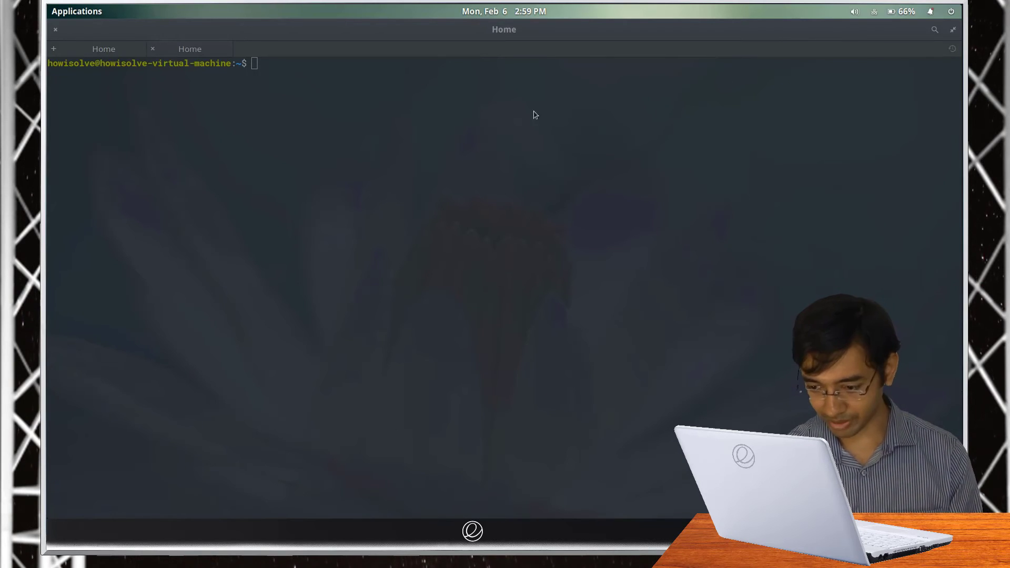
# Add three more tabs to the Terminal window
pyautogui.click(54, 49)
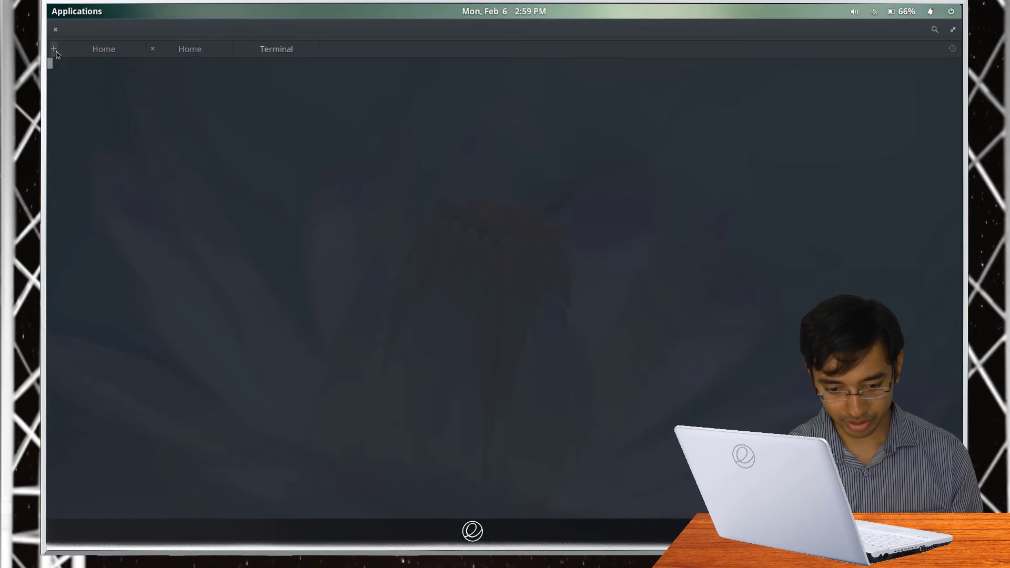
pyautogui.click(54, 49)
pyautogui.click(54, 49)
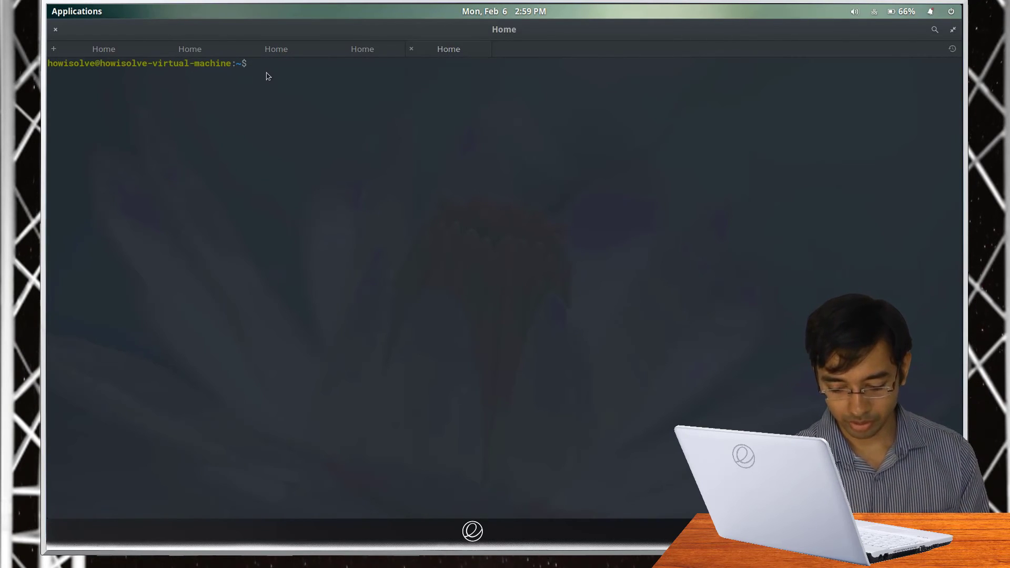
# Enter a first name at the prompt of the last terminal tab, copy it, and paste it into the neighbouring tab
pyautogui.write('Neil')
pyautogui.moveTo(248, 63); pyautogui.dragTo(432, 78)
pyautogui.press('super+c')
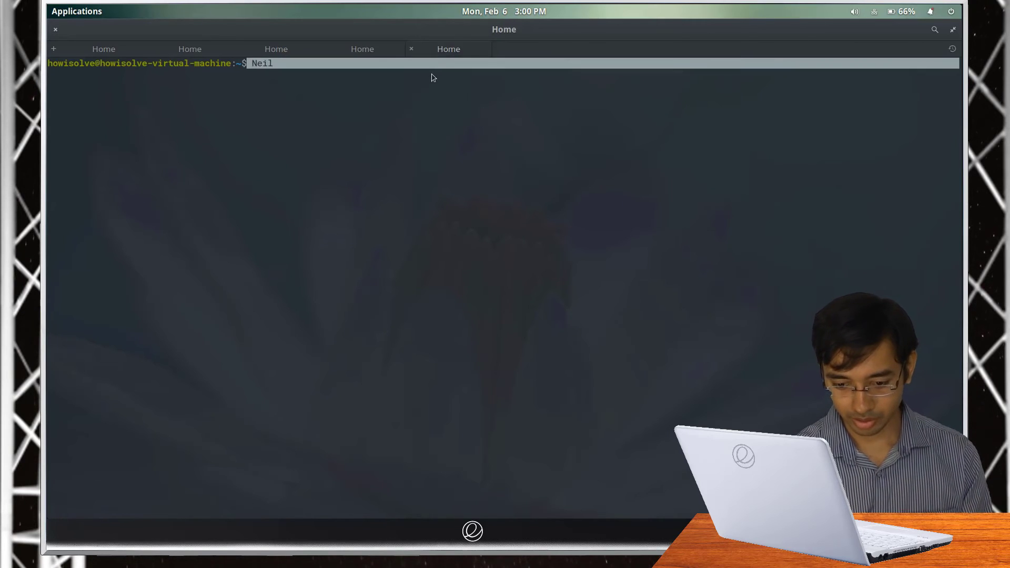
pyautogui.click(368, 53)
pyautogui.middleClick(358, 65)
# Switch to the Files app and show the Pictures folder in list, grid and finally column view
pyautogui.click(77, 11)
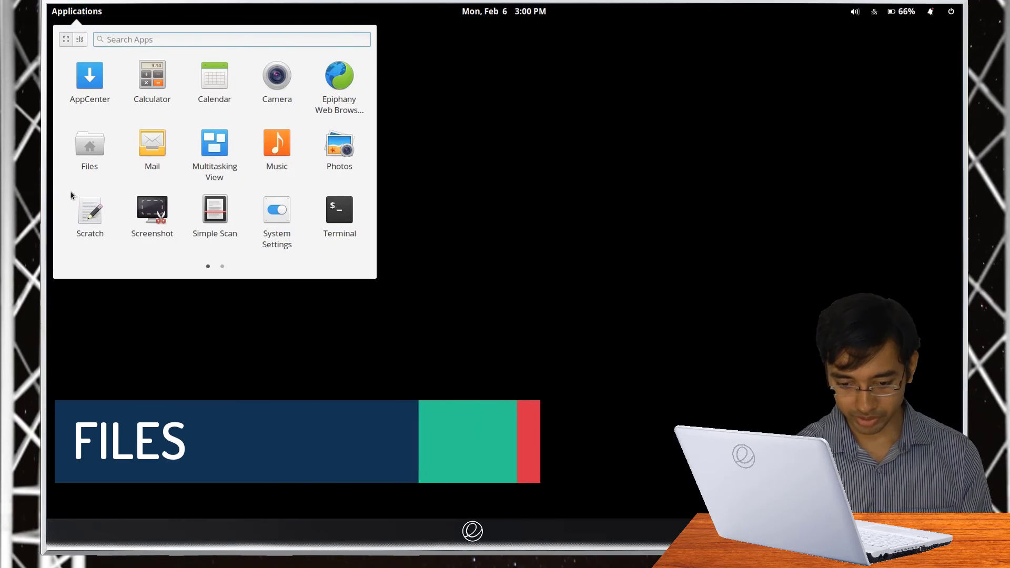
pyautogui.click(89, 144)
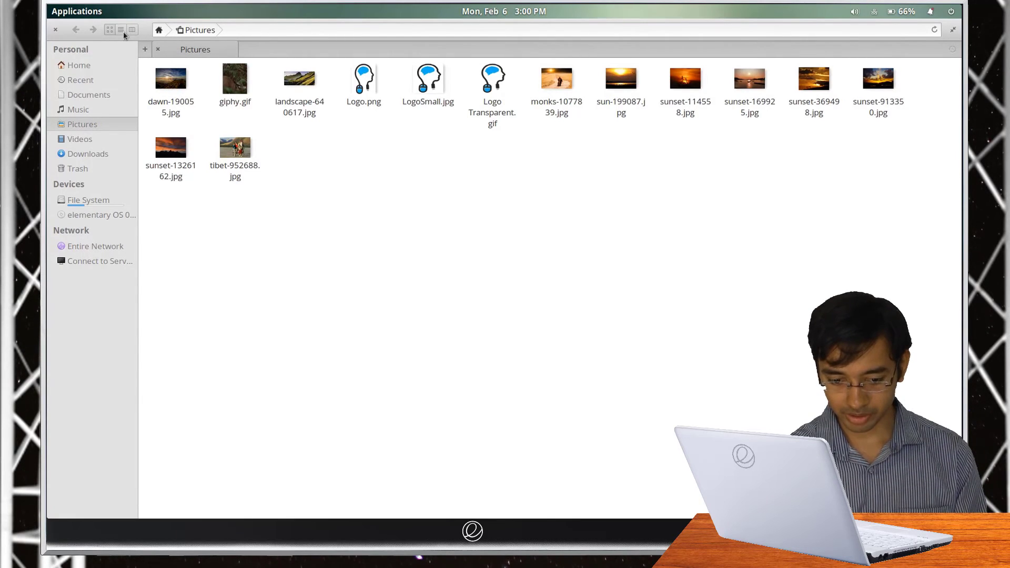
pyautogui.click(121, 30)
pyautogui.click(108, 31)
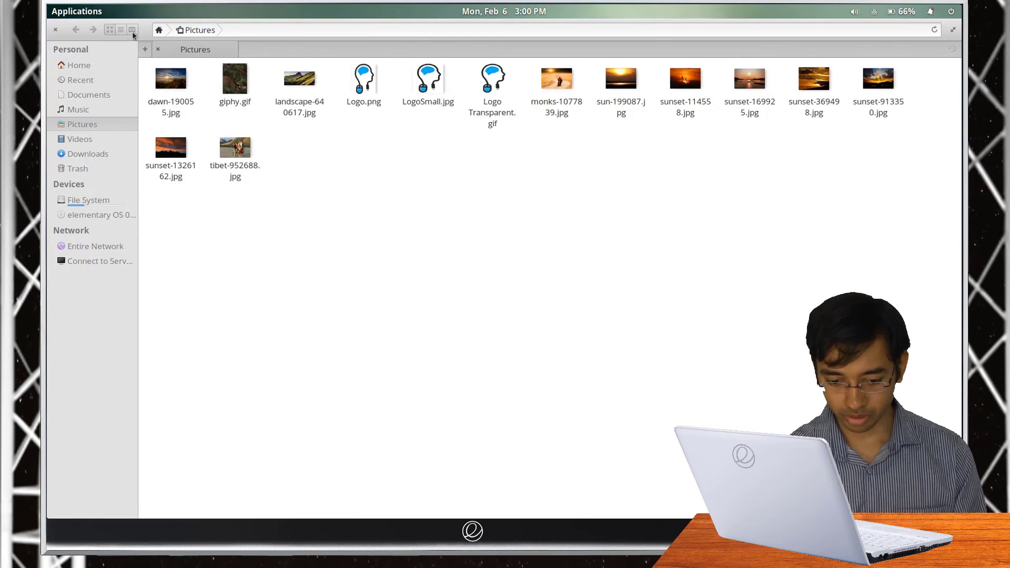
pyautogui.click(132, 33)
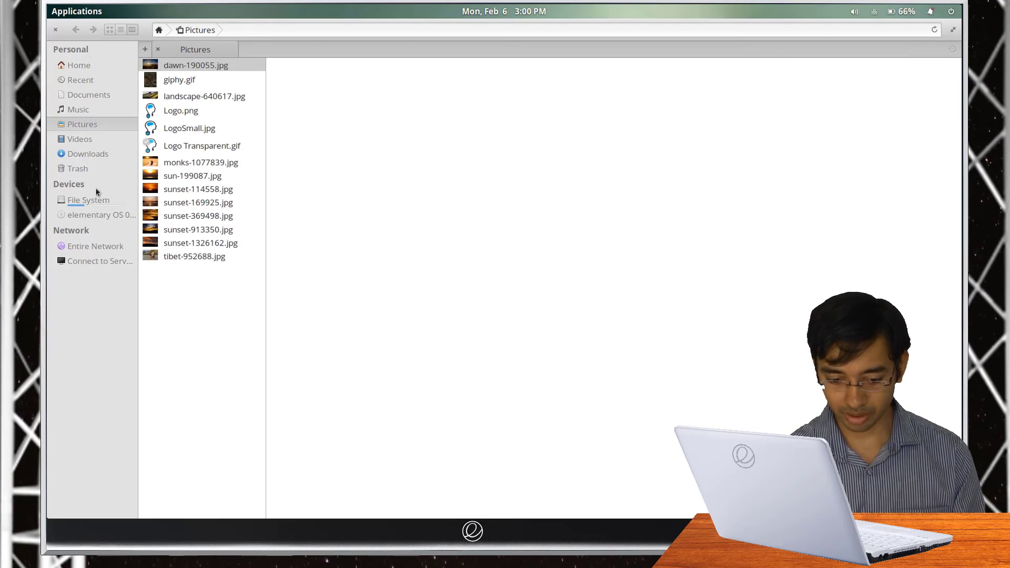
# Browse the File System in columns through usr and share to the adduser folder
pyautogui.click(86, 200)
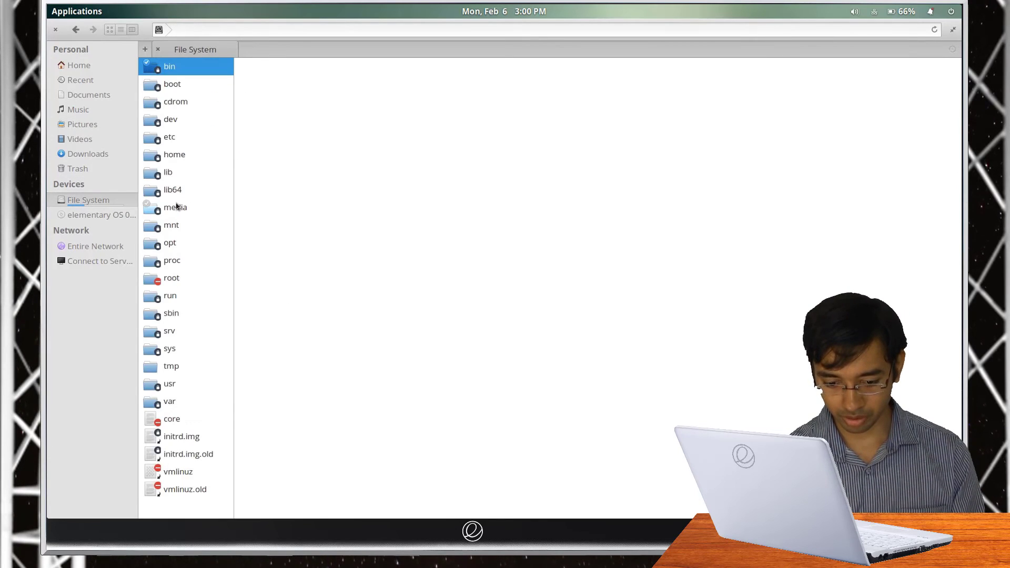
pyautogui.write('usr')
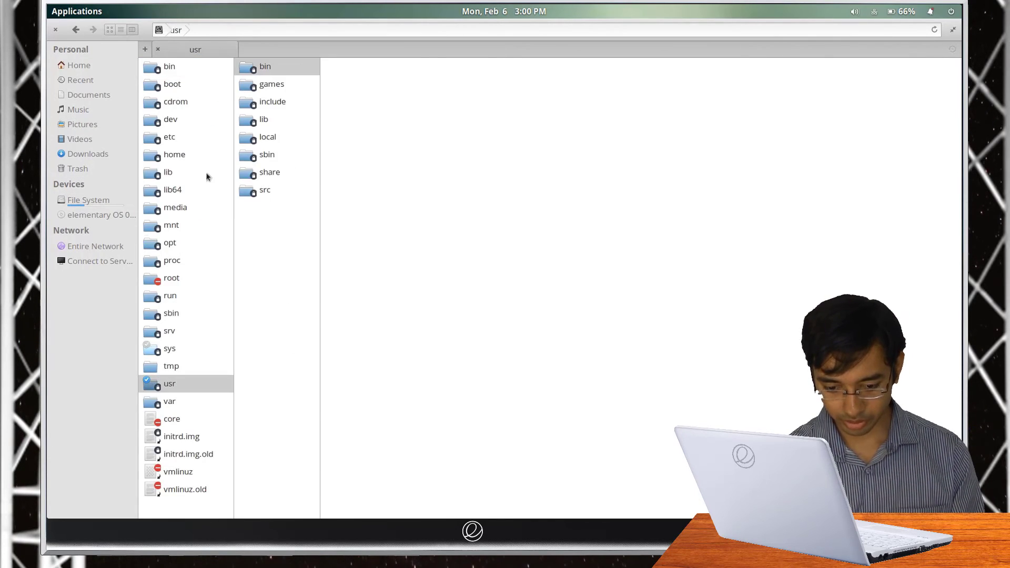
pyautogui.click(259, 178)
pyautogui.click(421, 122)
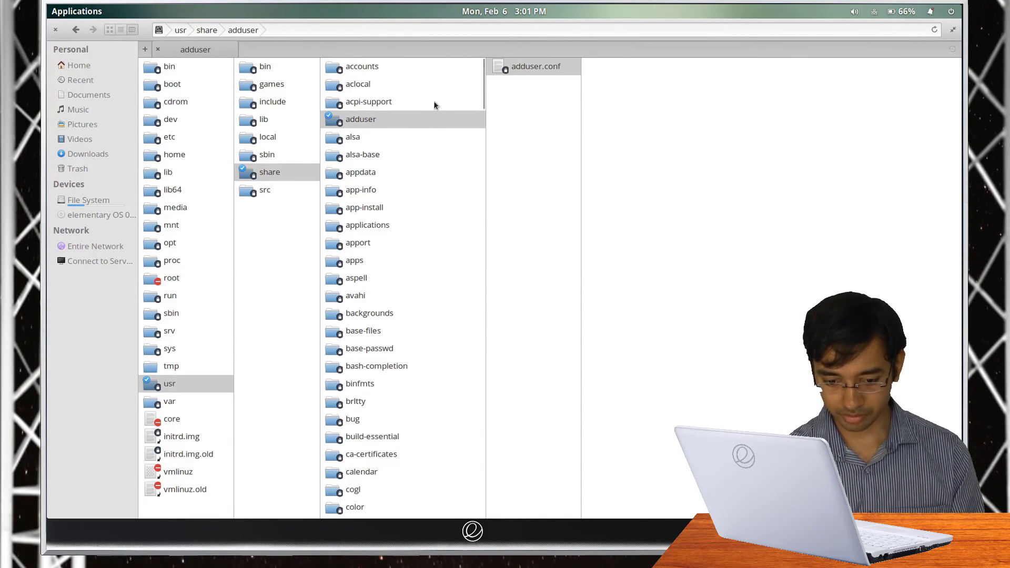
# Go back to the home folder and look through its Documents, Music and VMWareTools folders
pyautogui.hotkey('alt', 'Home')
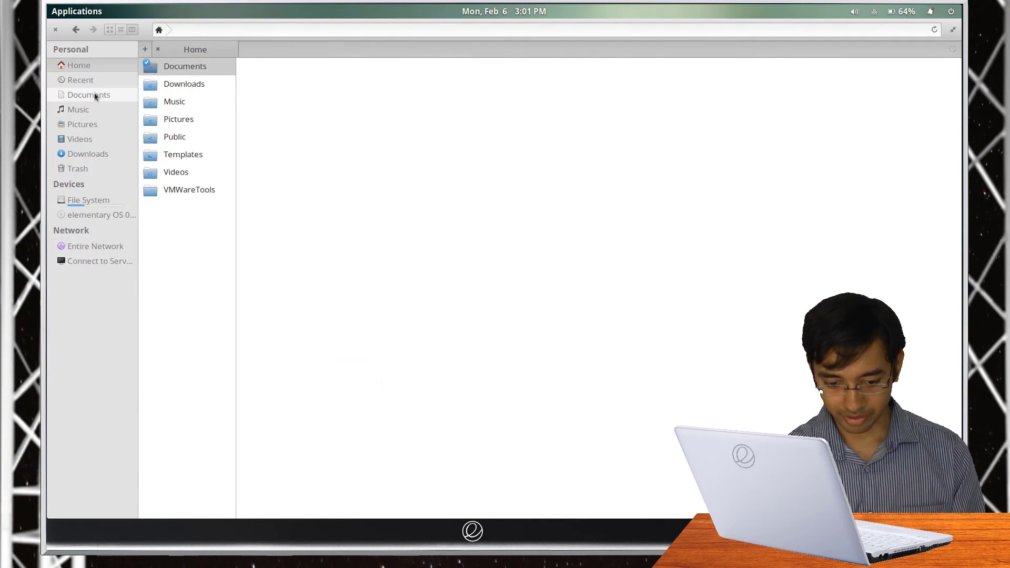
pyautogui.click(96, 98)
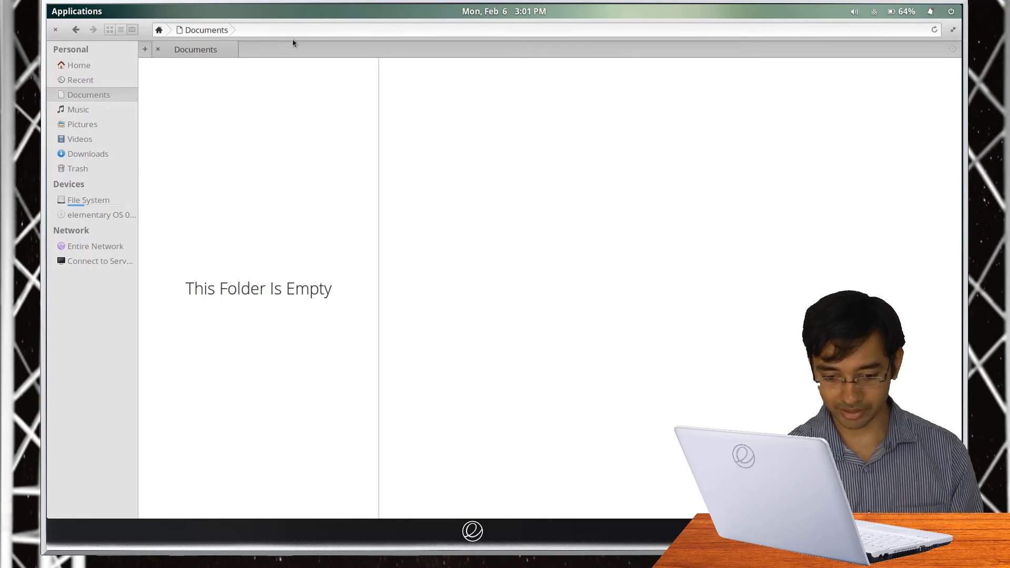
pyautogui.click(158, 31)
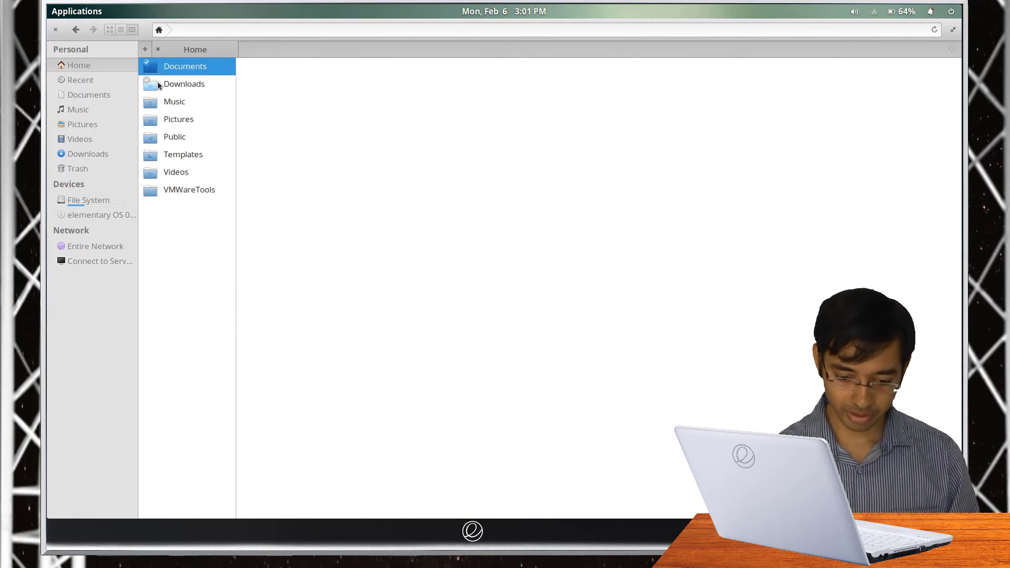
pyautogui.click(169, 101)
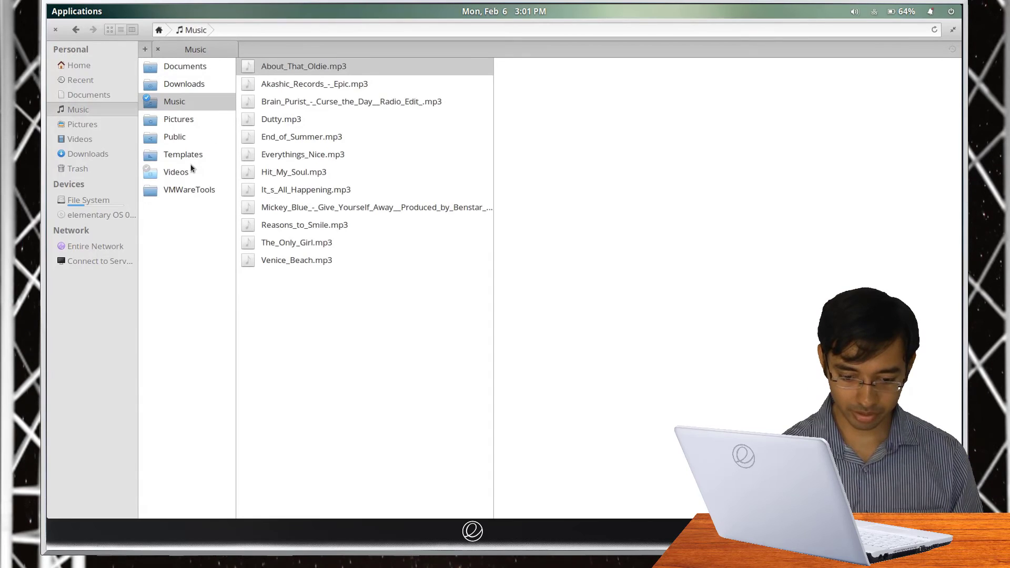
pyautogui.click(184, 191)
# Browse the File System to the vmware-howisolve folder inside tmp
pyautogui.click(88, 200)
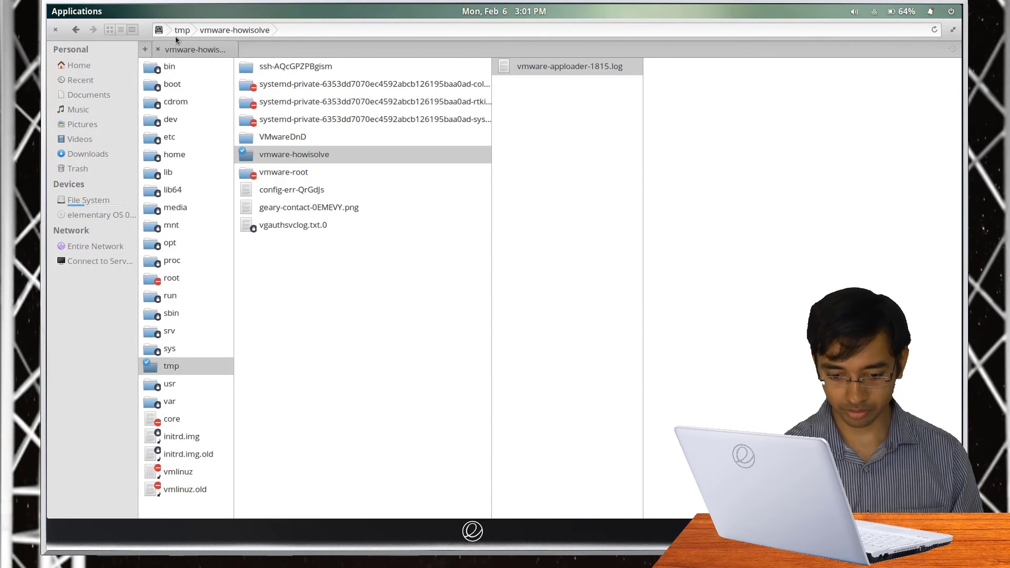
# Go back to the tmp folder from the path, reopen its vmware-howisolve folder and call up the path's options
pyautogui.click(181, 30)
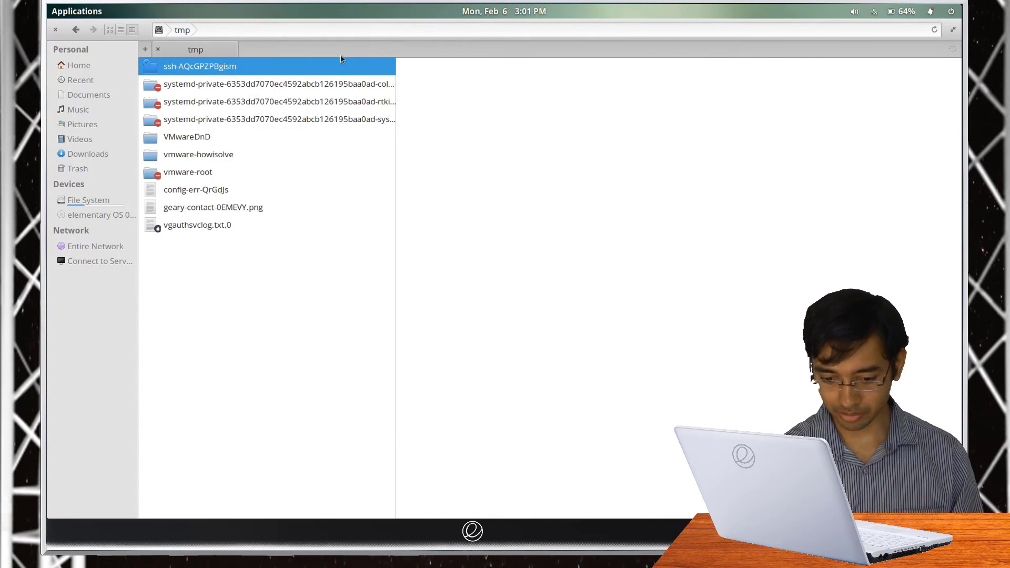
pyautogui.click(363, 34)
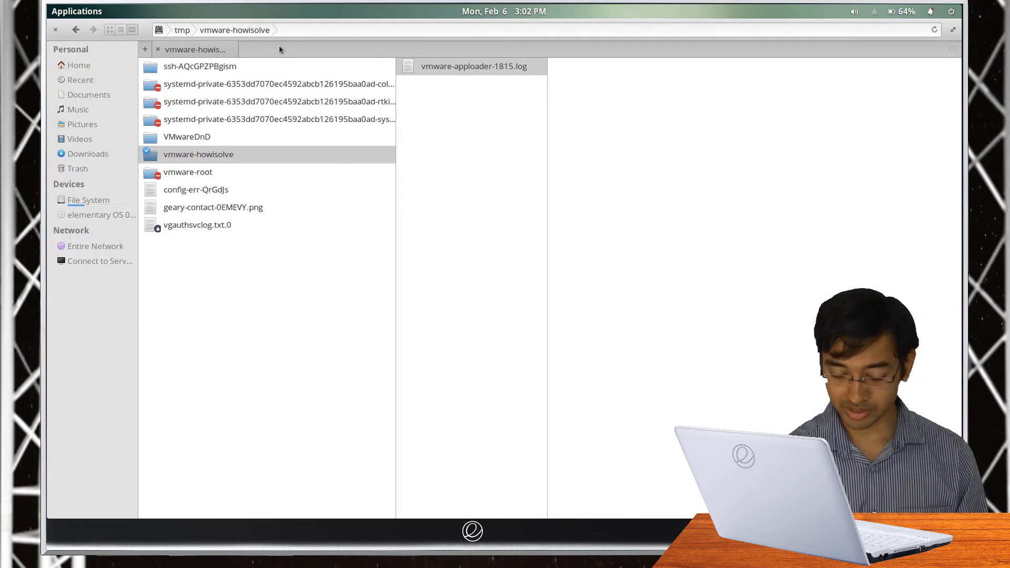
pyautogui.rightClick(248, 33)
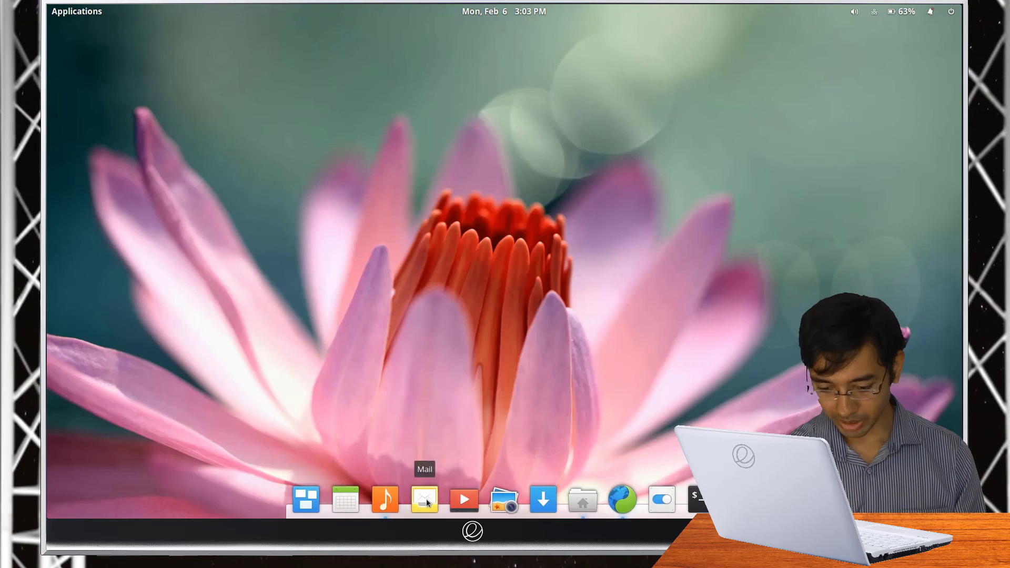
# Switch to the Mail app, open a blank new message and close it again
pyautogui.click(425, 499)
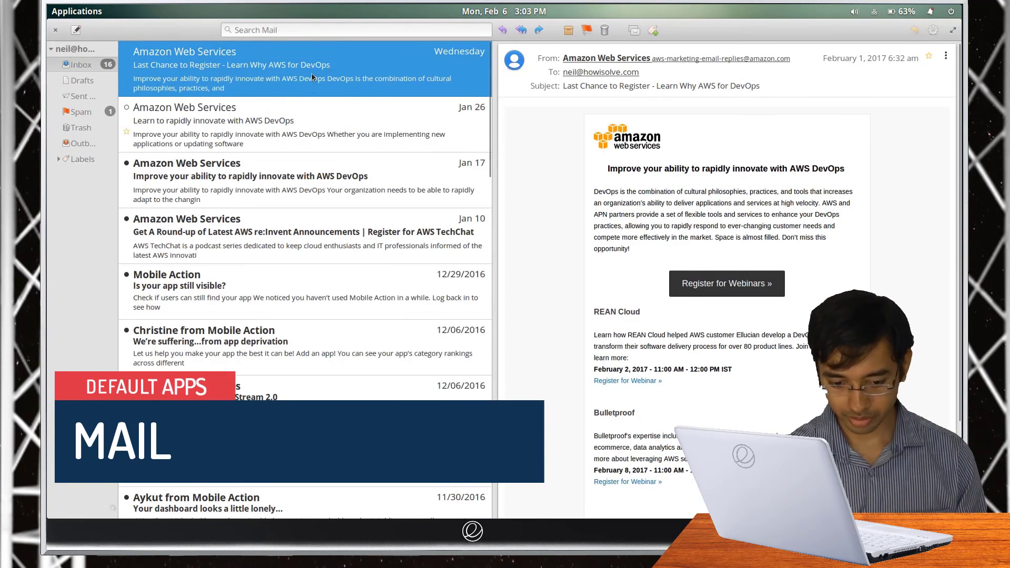
pyautogui.click(76, 30)
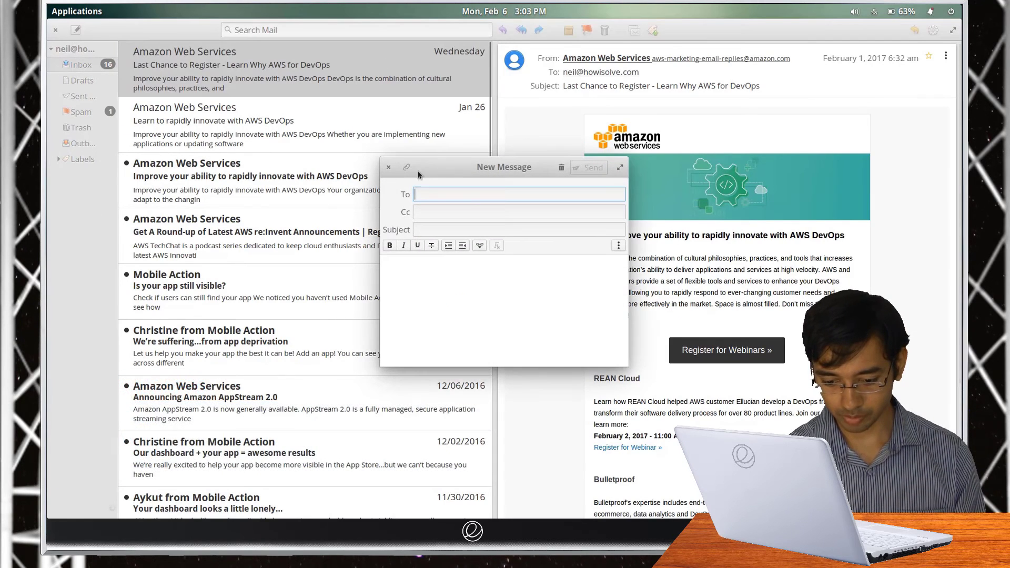
pyautogui.click(389, 167)
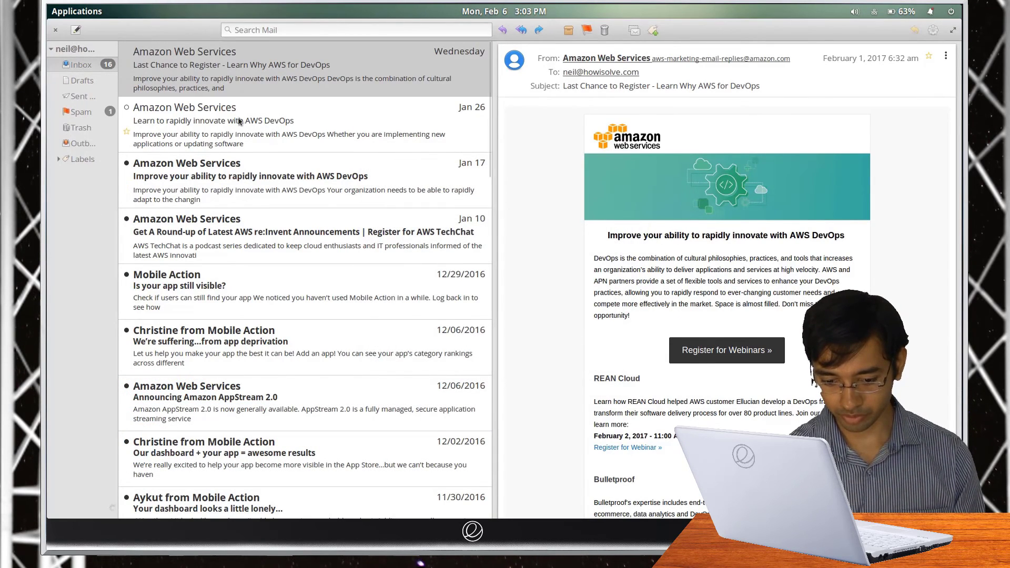
# Look through the January 26 and January 17 Amazon Web Services messages, returning to the newest one in the inbox
pyautogui.click(239, 121)
pyautogui.press('Down')
pyautogui.press('Up')
pyautogui.press('Up')
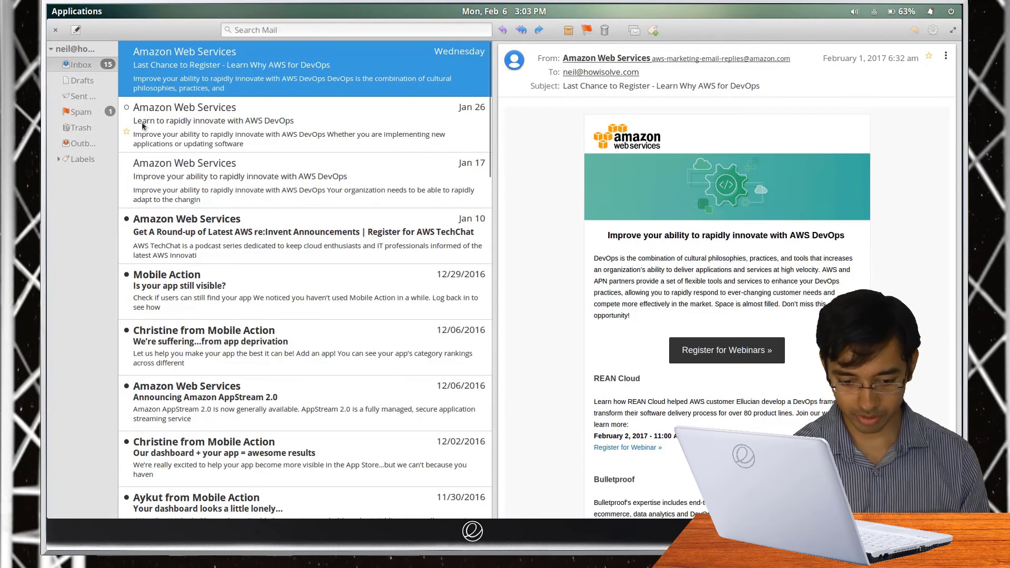
# View the Spam folder, expand Labels, and go through Drafts back to the Inbox
pyautogui.click(91, 111)
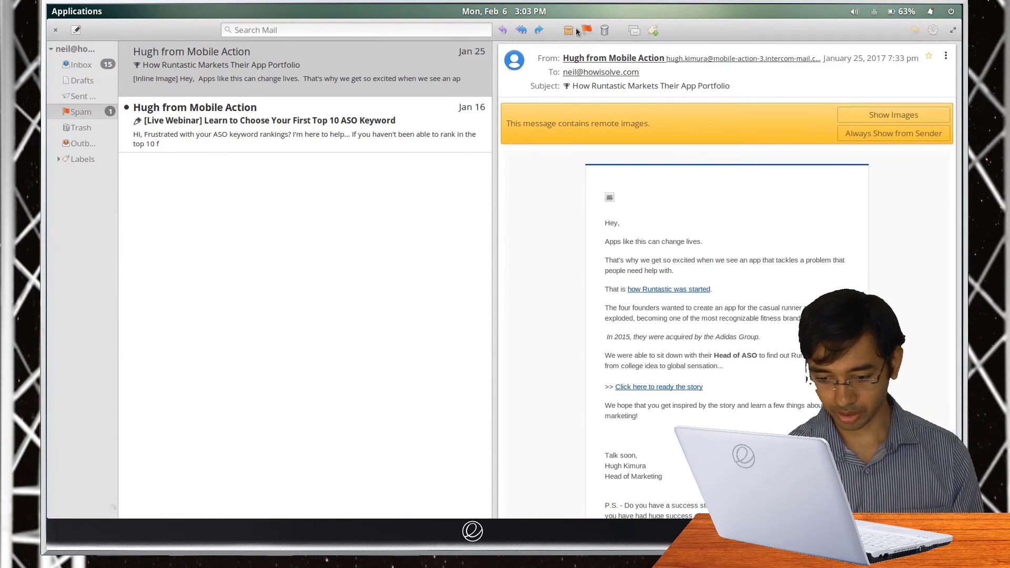
pyautogui.click(59, 158)
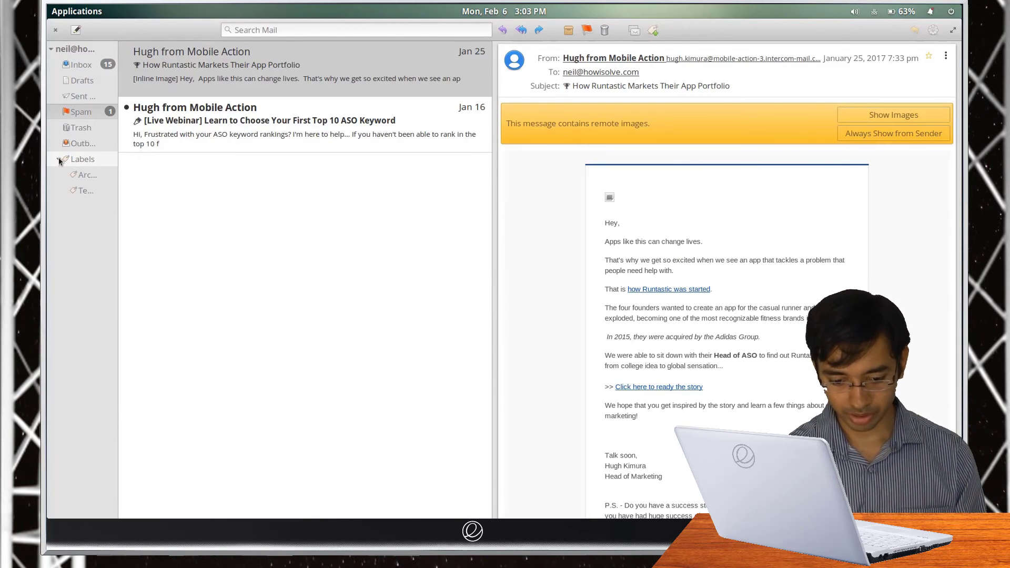
pyautogui.click(80, 84)
pyautogui.click(80, 66)
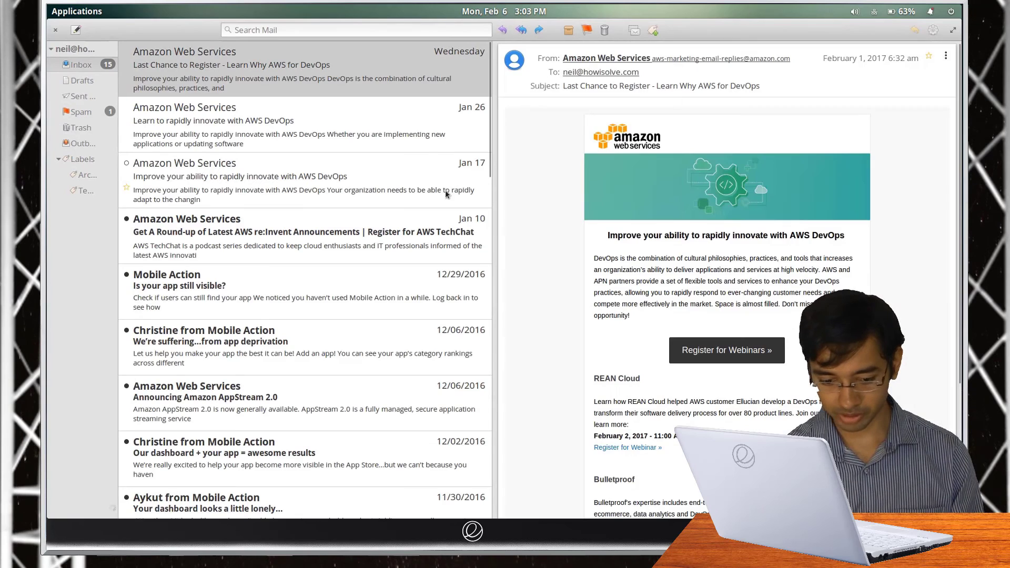
# Search the mail for "ama" and clear the search
pyautogui.click(303, 31)
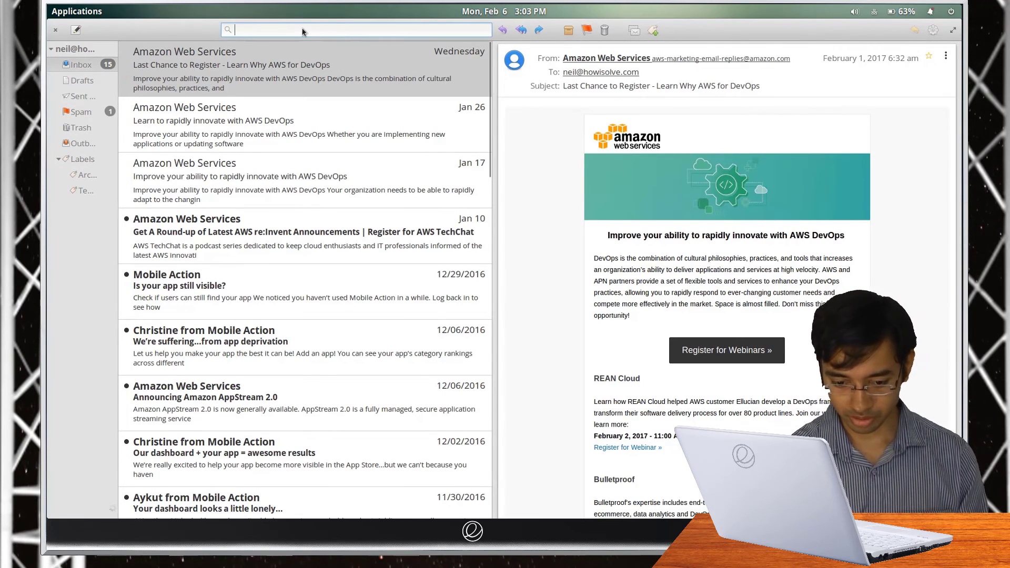
pyautogui.write('am')
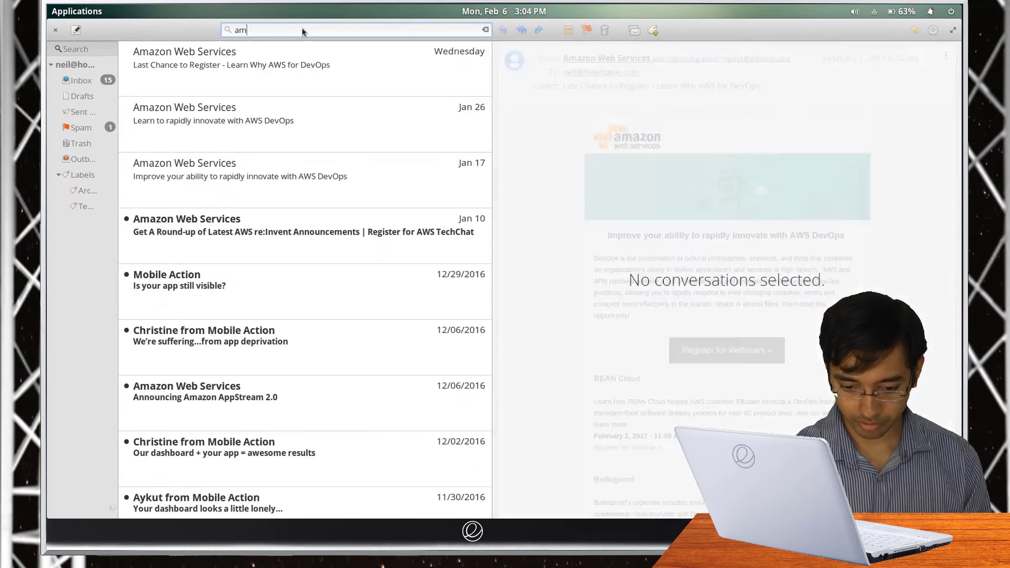
pyautogui.write('a')
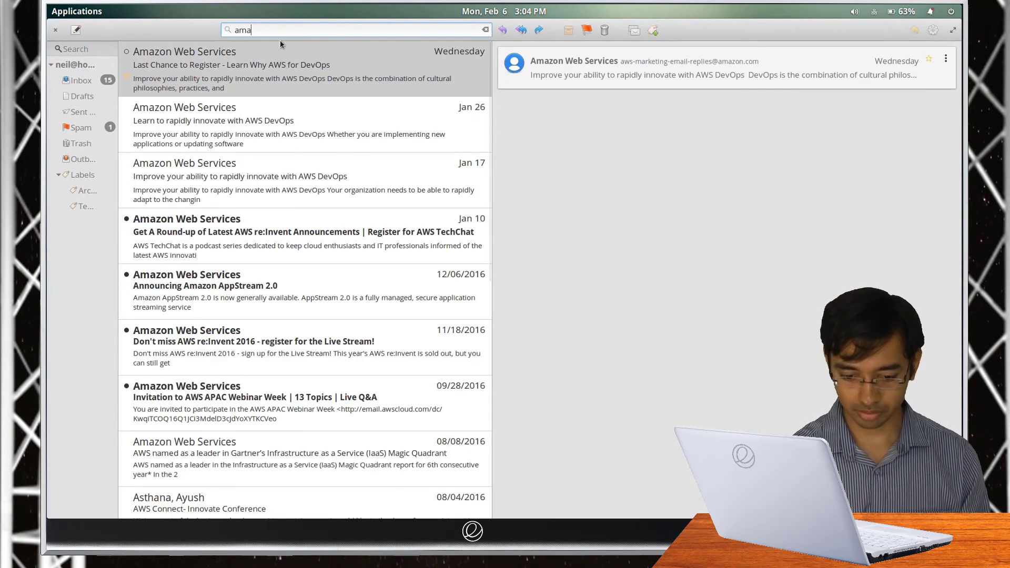
pyautogui.hotkey('ctrl', 'a')
pyautogui.press('BackSpace')
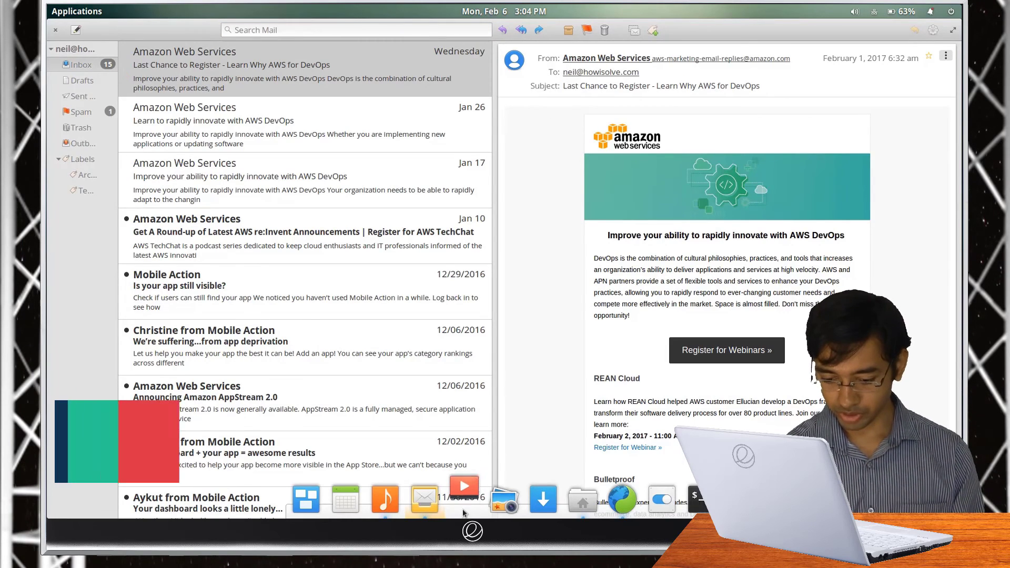
# Switch to the Videos app, browse its library in a maximized window, play the Windows 10 Features intro and exit playback
pyautogui.click(464, 511)
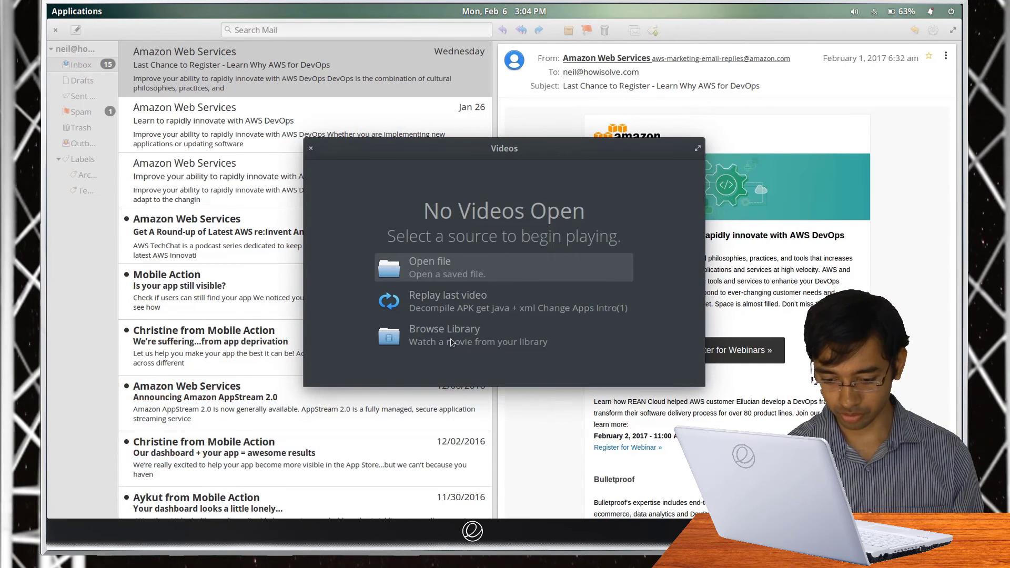
pyautogui.click(451, 343)
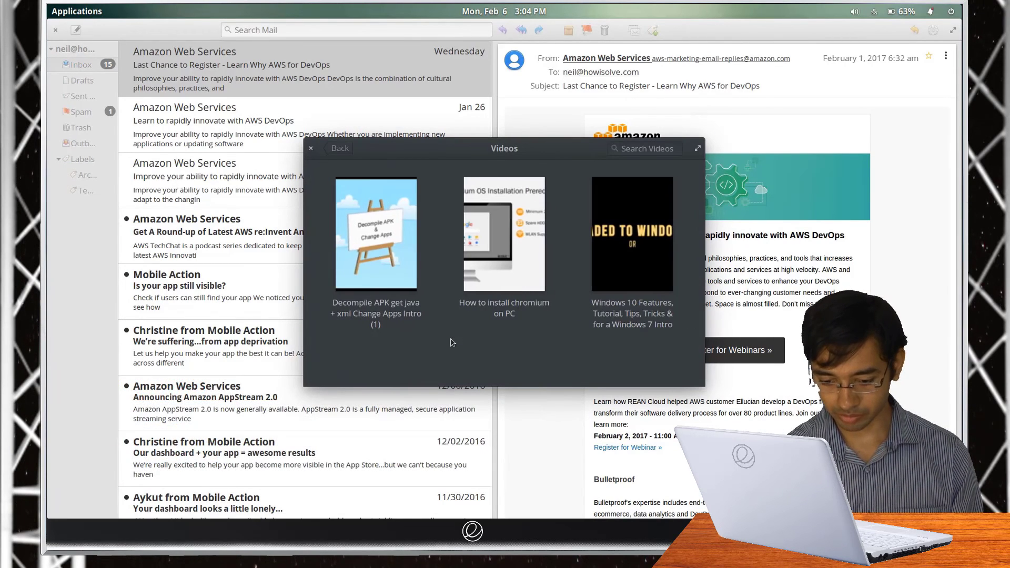
pyautogui.click(695, 149)
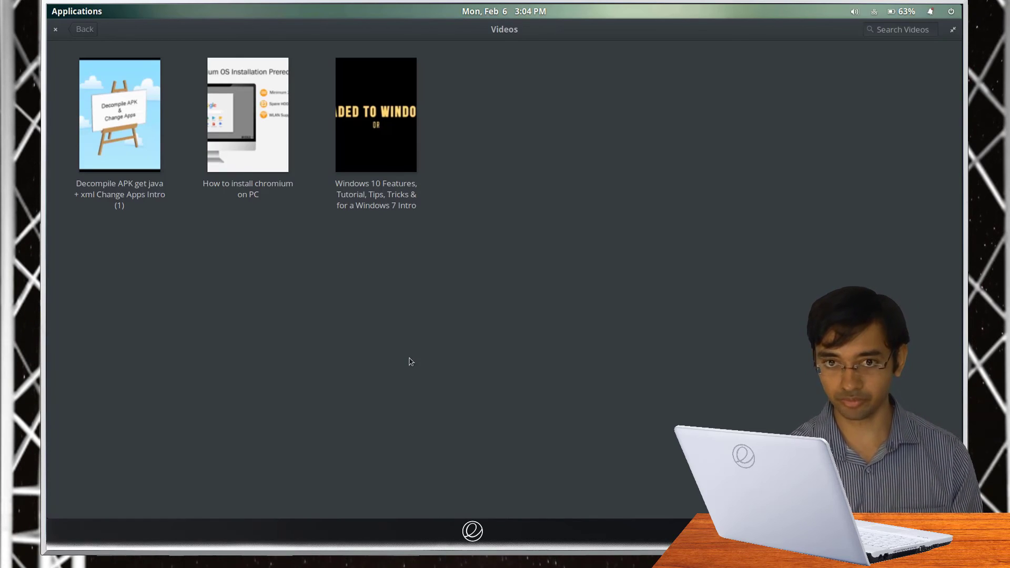
pyautogui.click(370, 133)
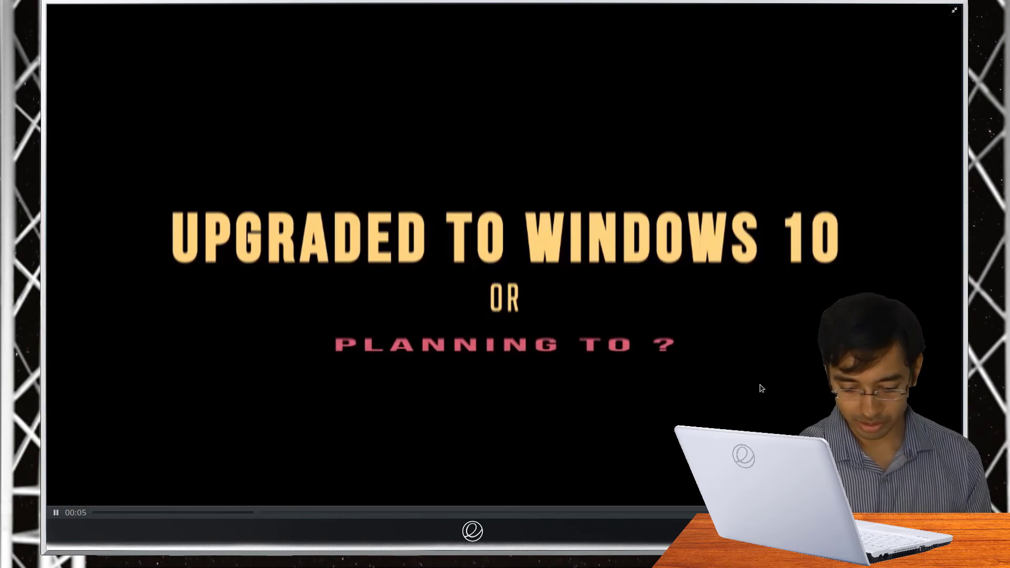
pyautogui.press('Escape')
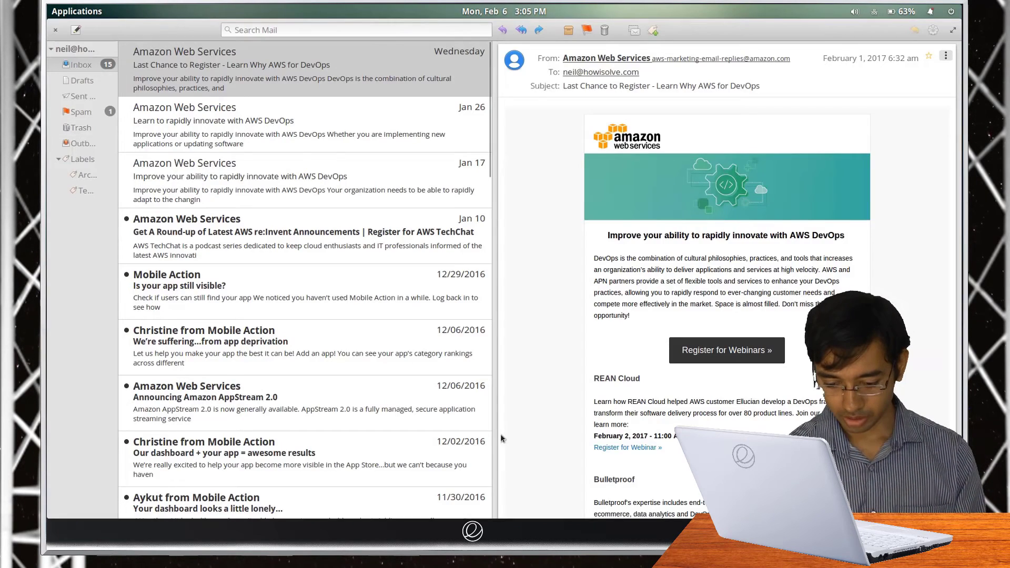
# Switch to the Photos app, open tibet-952688.jpg and step through the following photos to sunset-1326162.jpg
pyautogui.moveTo(489, 508)
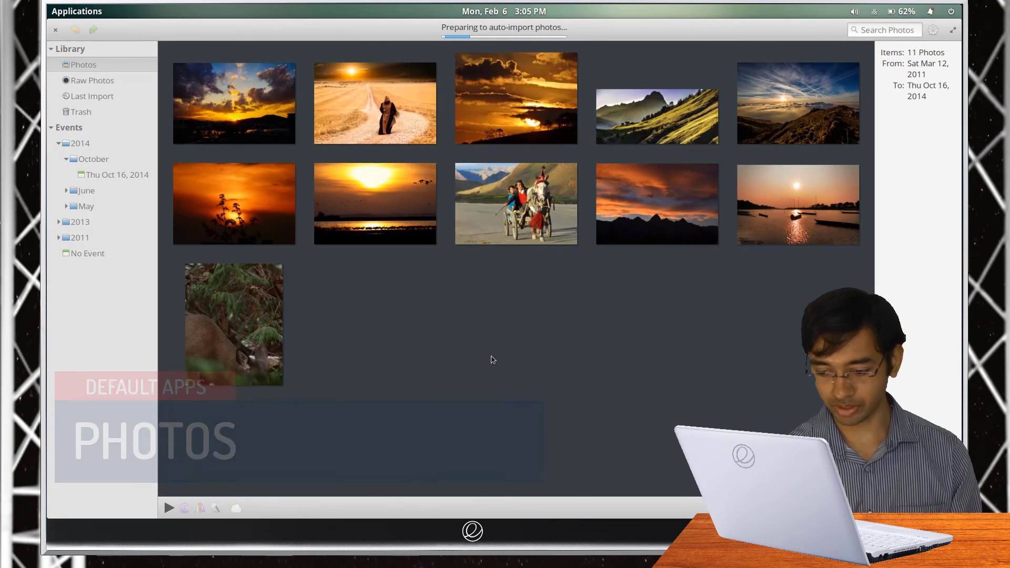
pyautogui.doubleClick(471, 183)
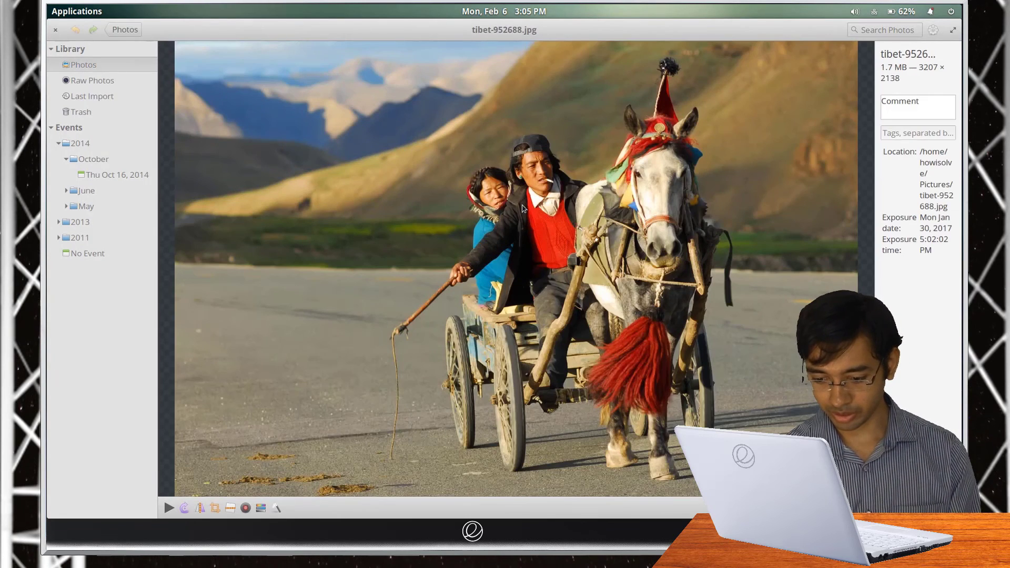
pyautogui.press('Right')
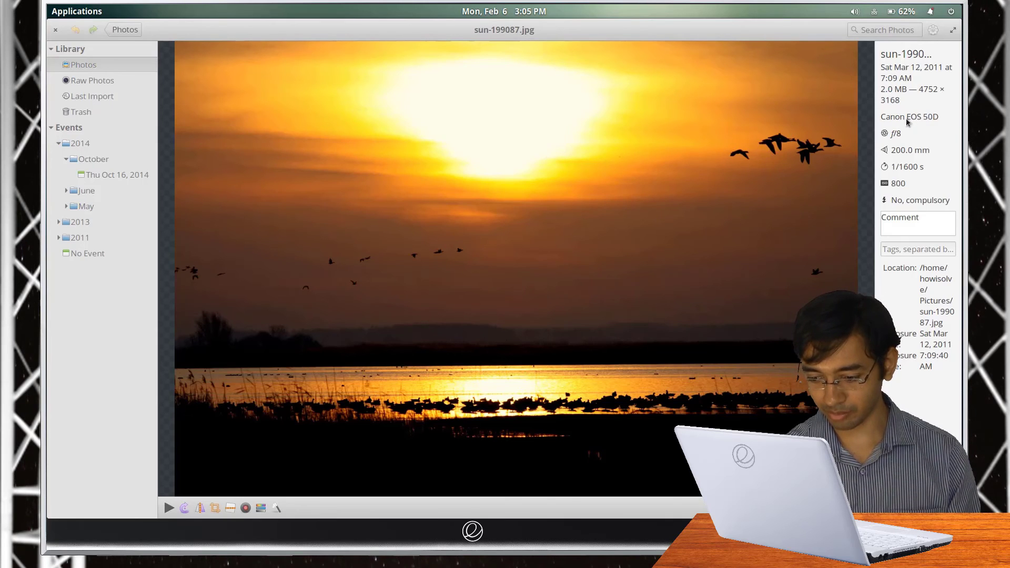
pyautogui.press('Right')
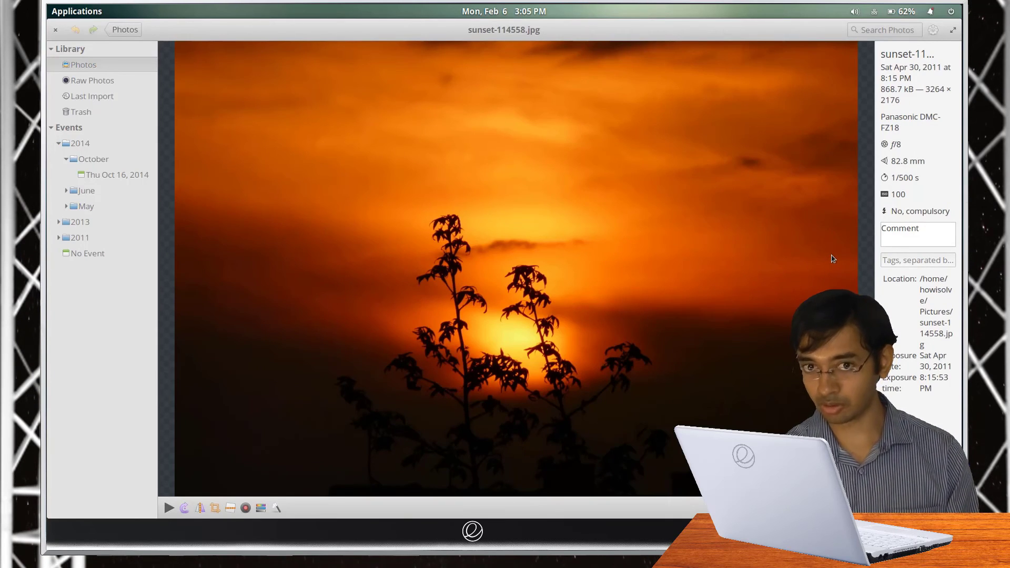
pyautogui.press('Right')
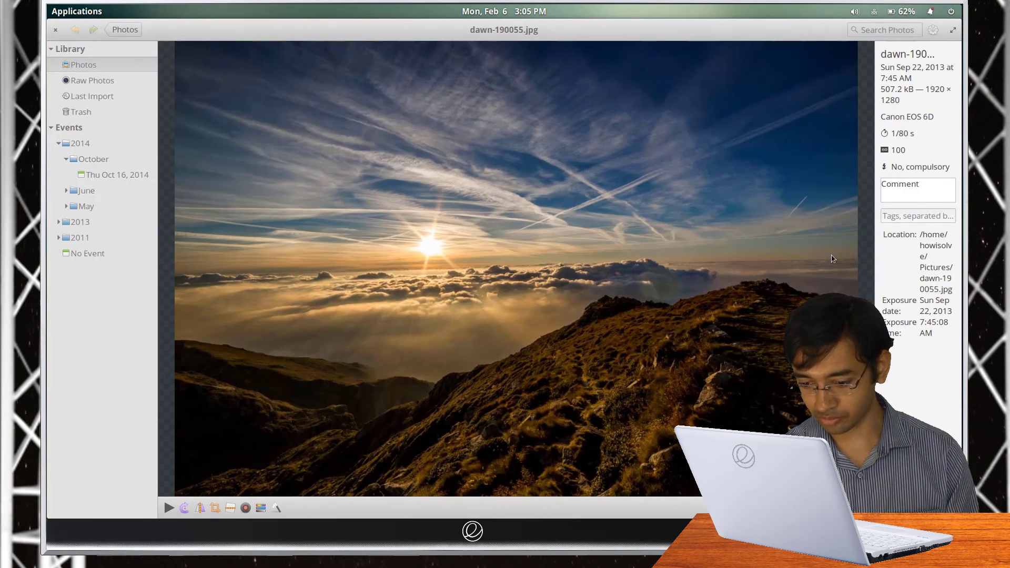
pyautogui.press('Right')
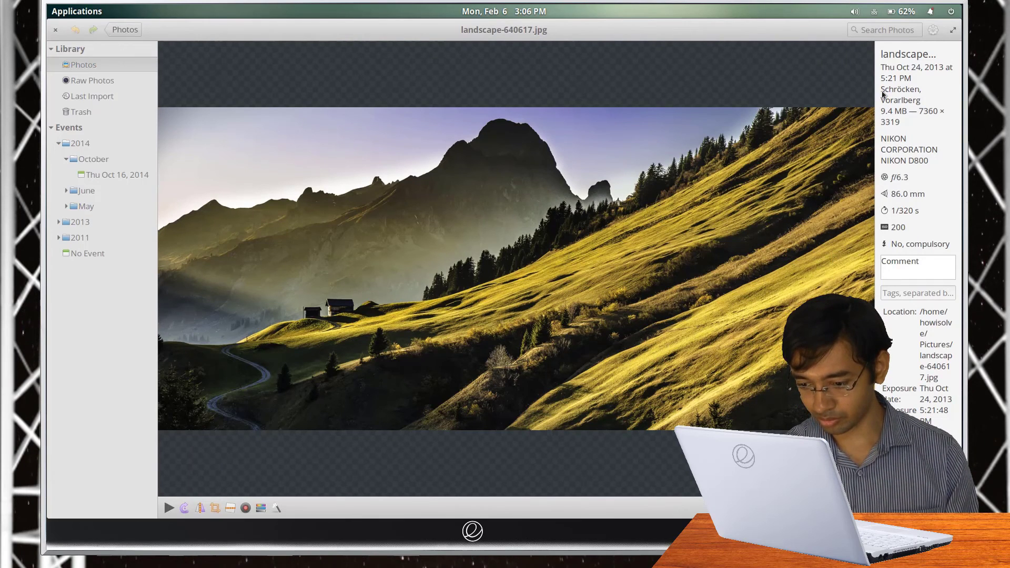
pyautogui.press('Right')
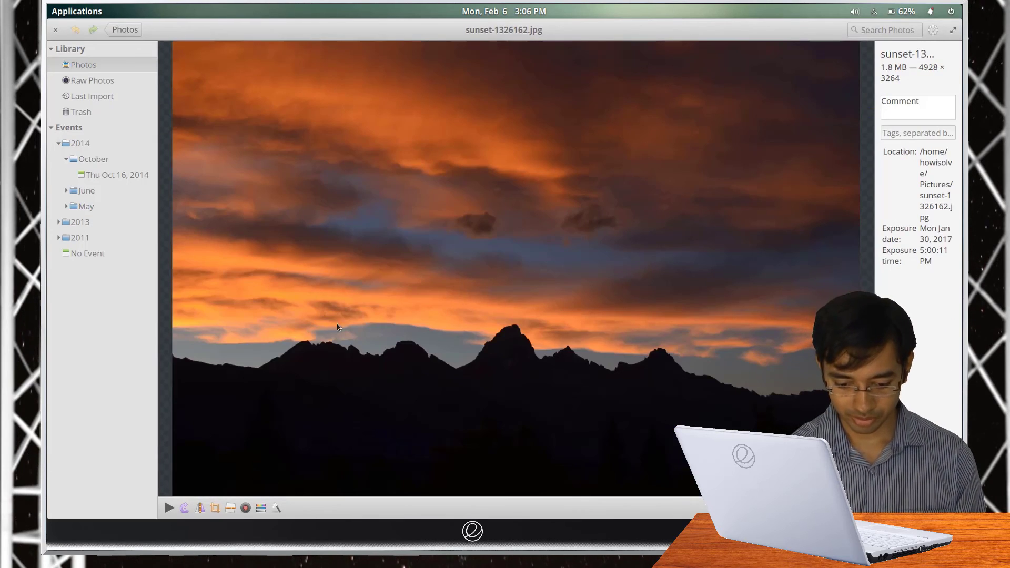
# Try the automatic enhancement on sunset-1326162.jpg, and view its color adjustments without applying any
pyautogui.click(275, 509)
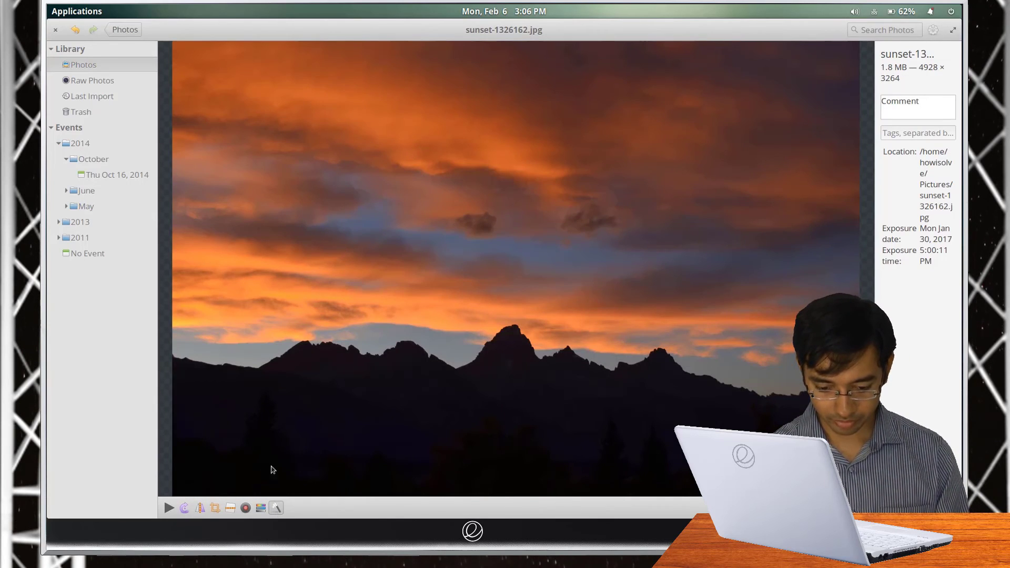
pyautogui.hotkey('ctrl', 'd')
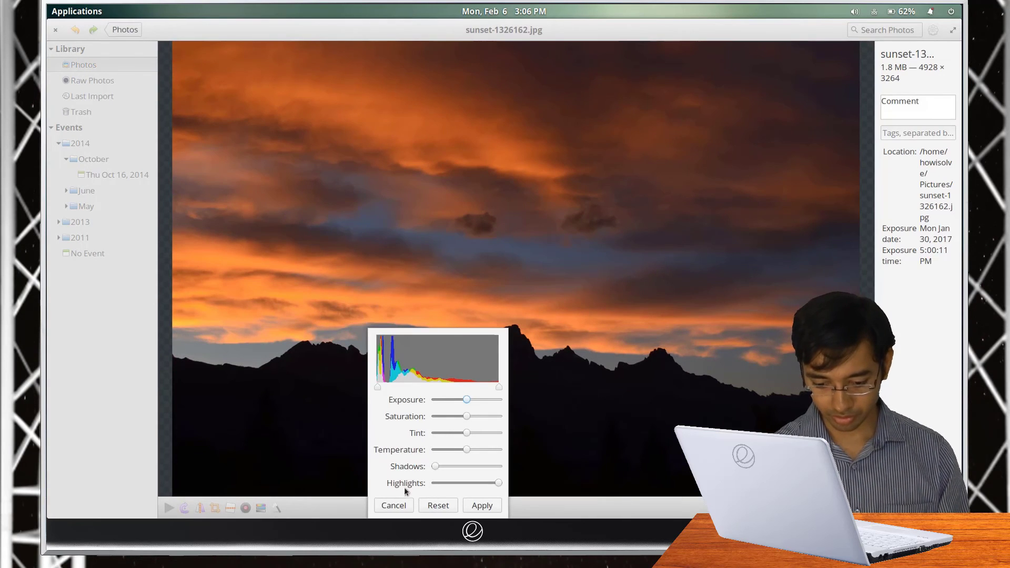
pyautogui.click(393, 506)
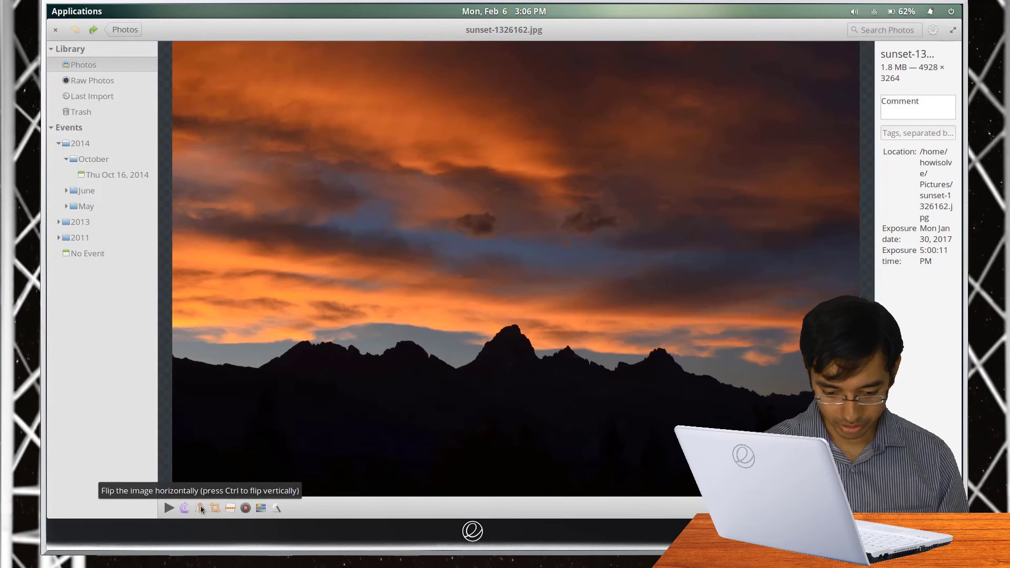
# Start a slideshow of the photos and choose Clock as its transition effect
pyautogui.click(169, 508)
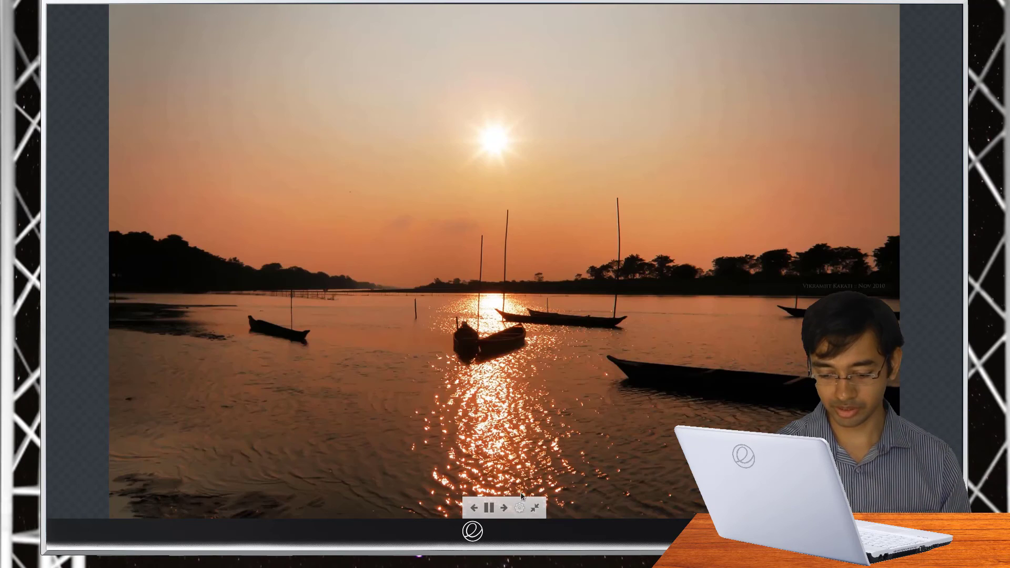
pyautogui.click(520, 509)
pyautogui.click(492, 245)
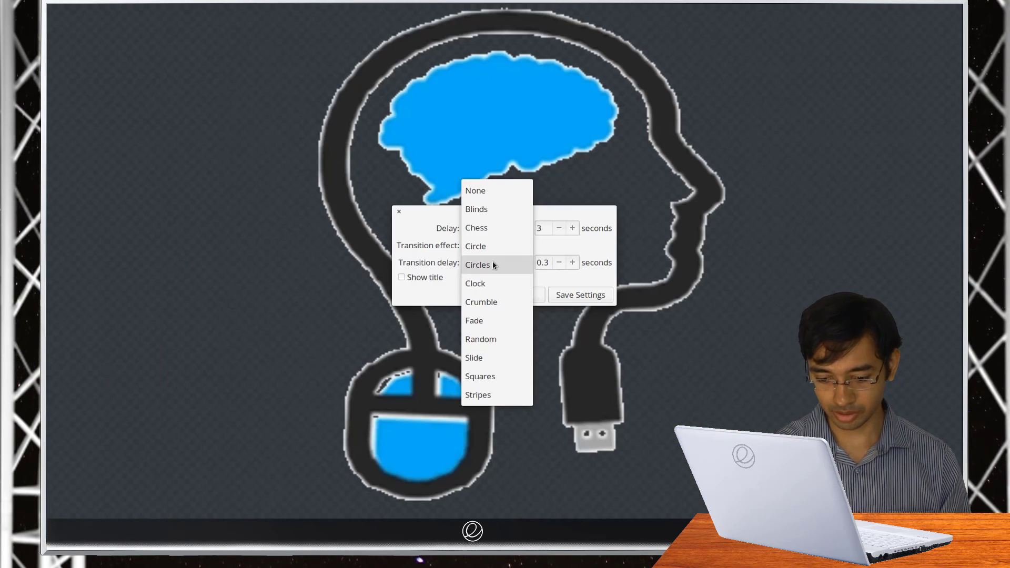
pyautogui.click(490, 290)
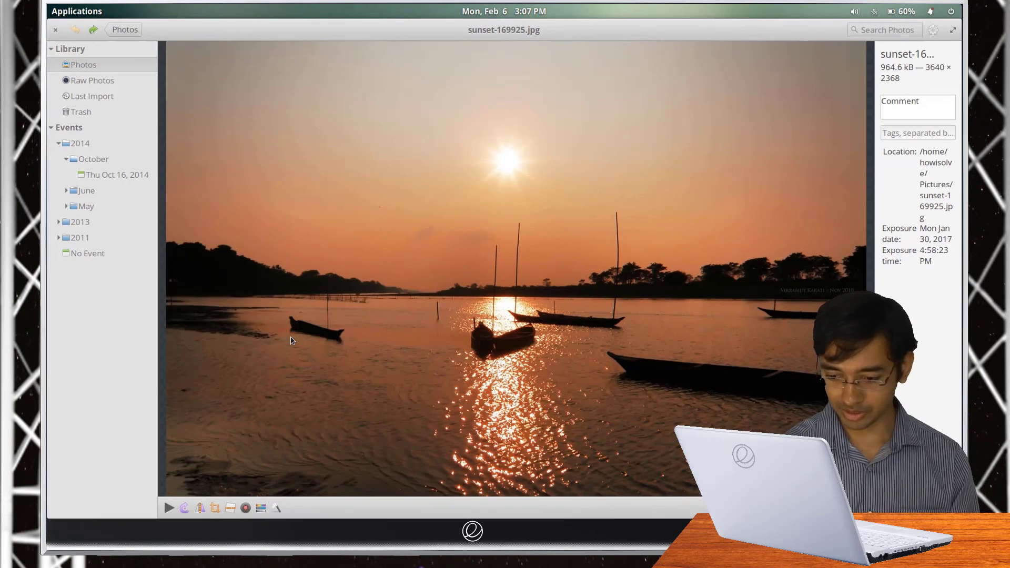